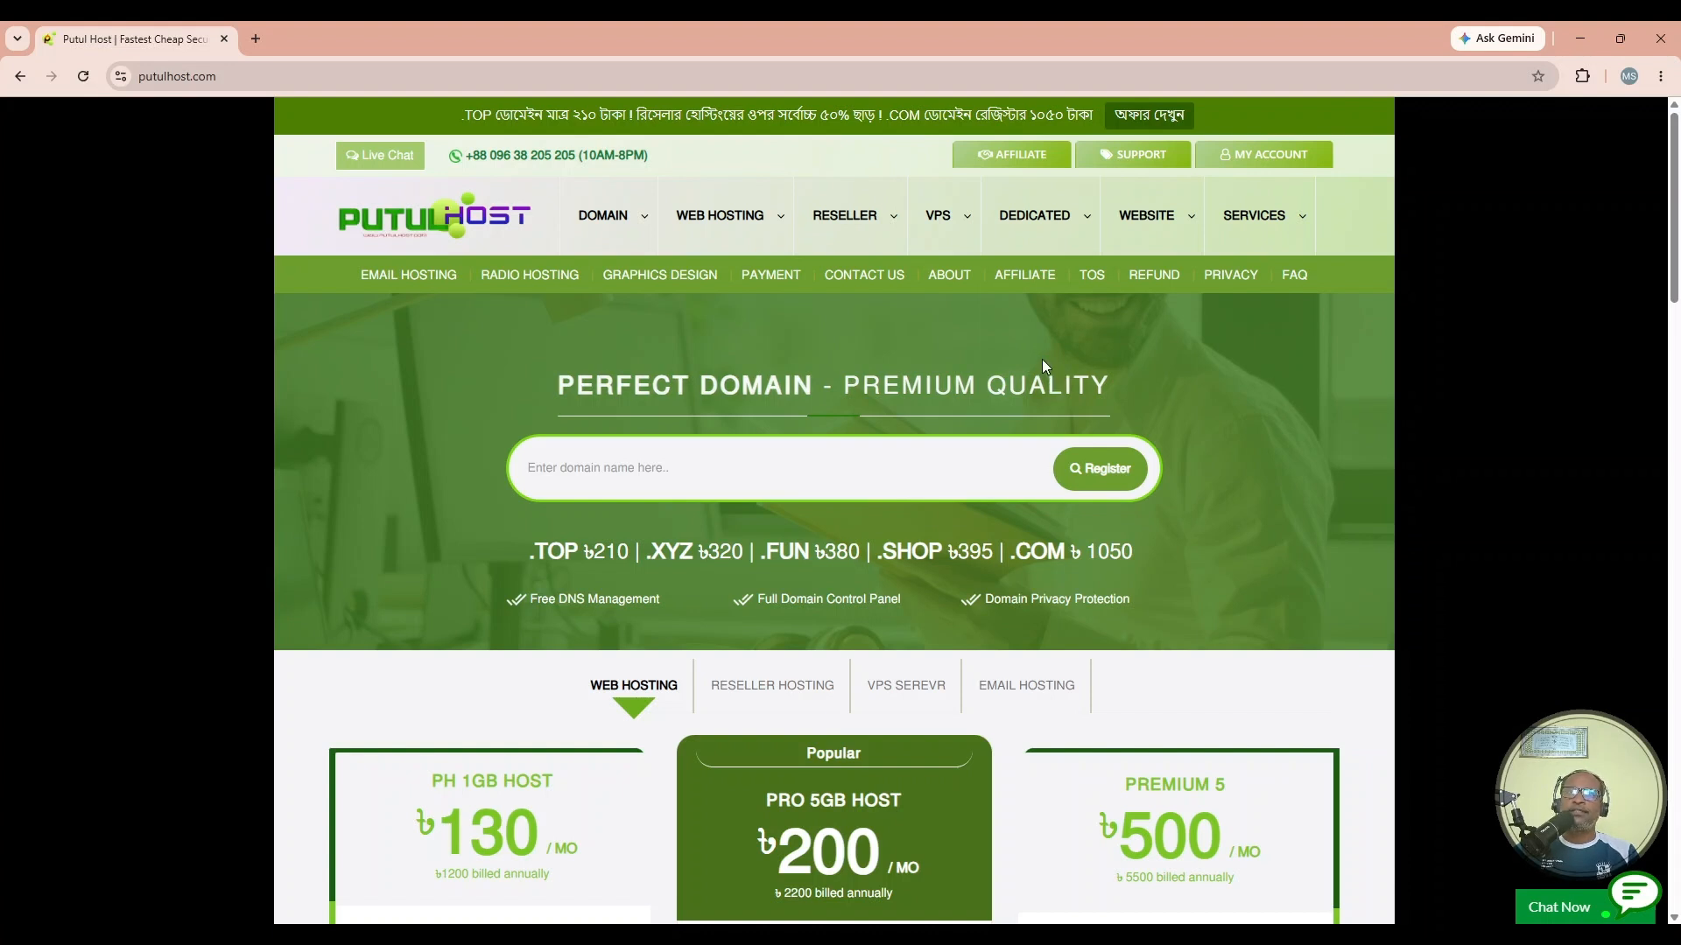
# Step: Sign in to the Putul Host account with the saved credentials and request the verification code by email
pyautogui.click(1276, 163)
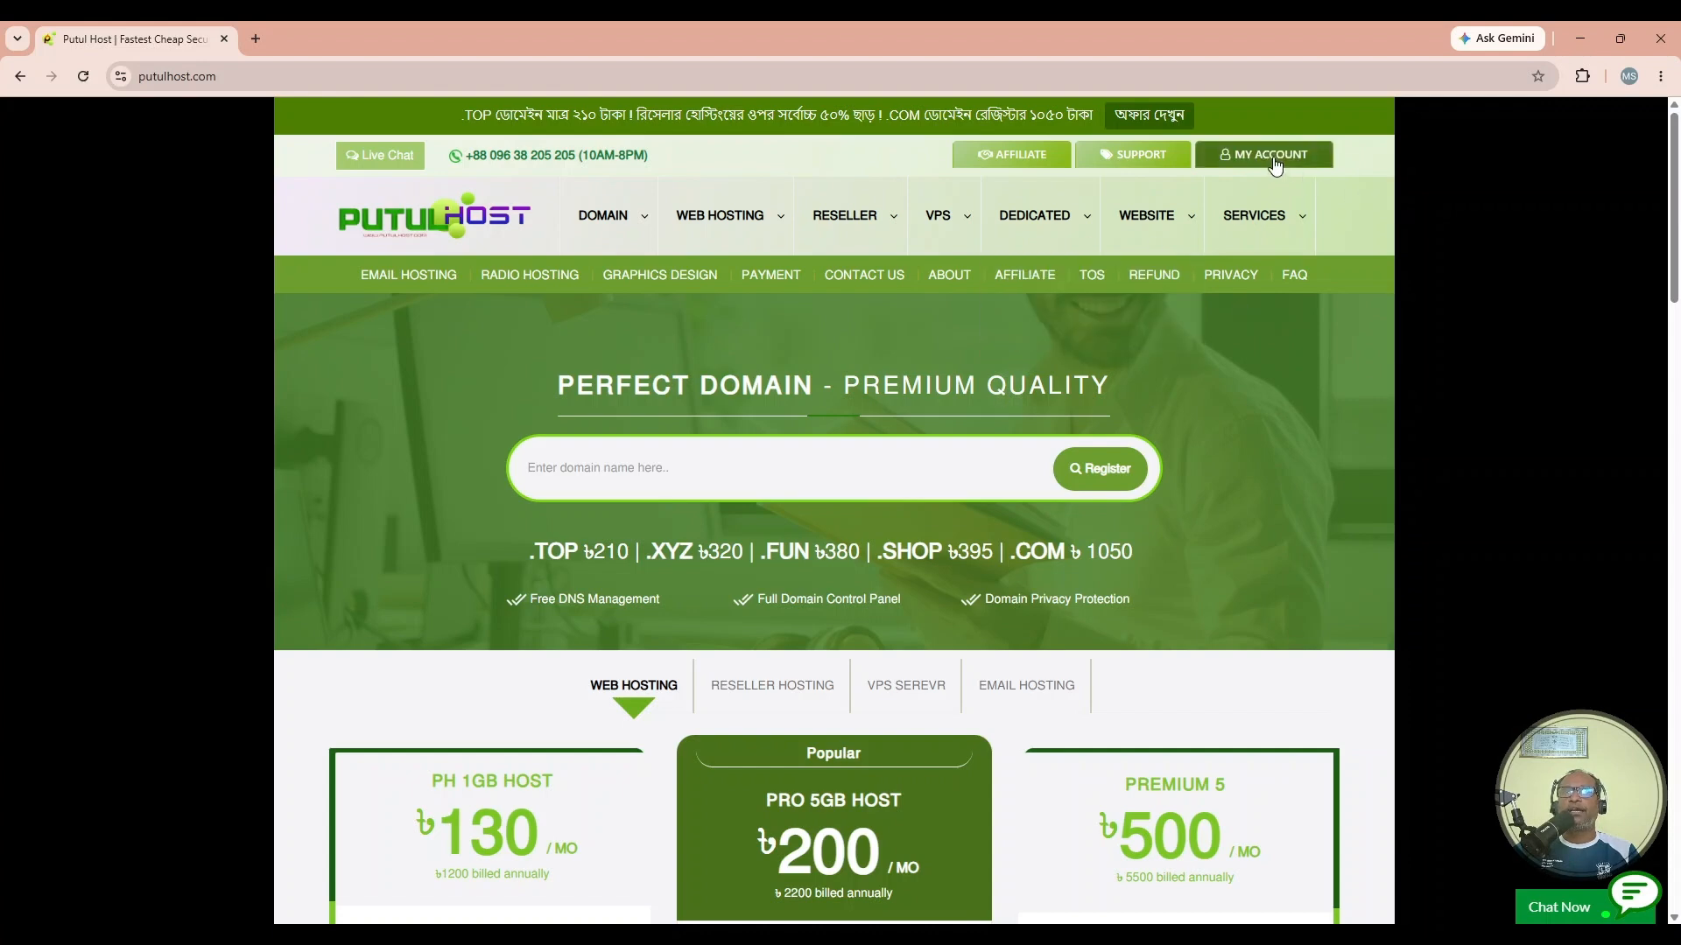
pyautogui.click(1275, 164)
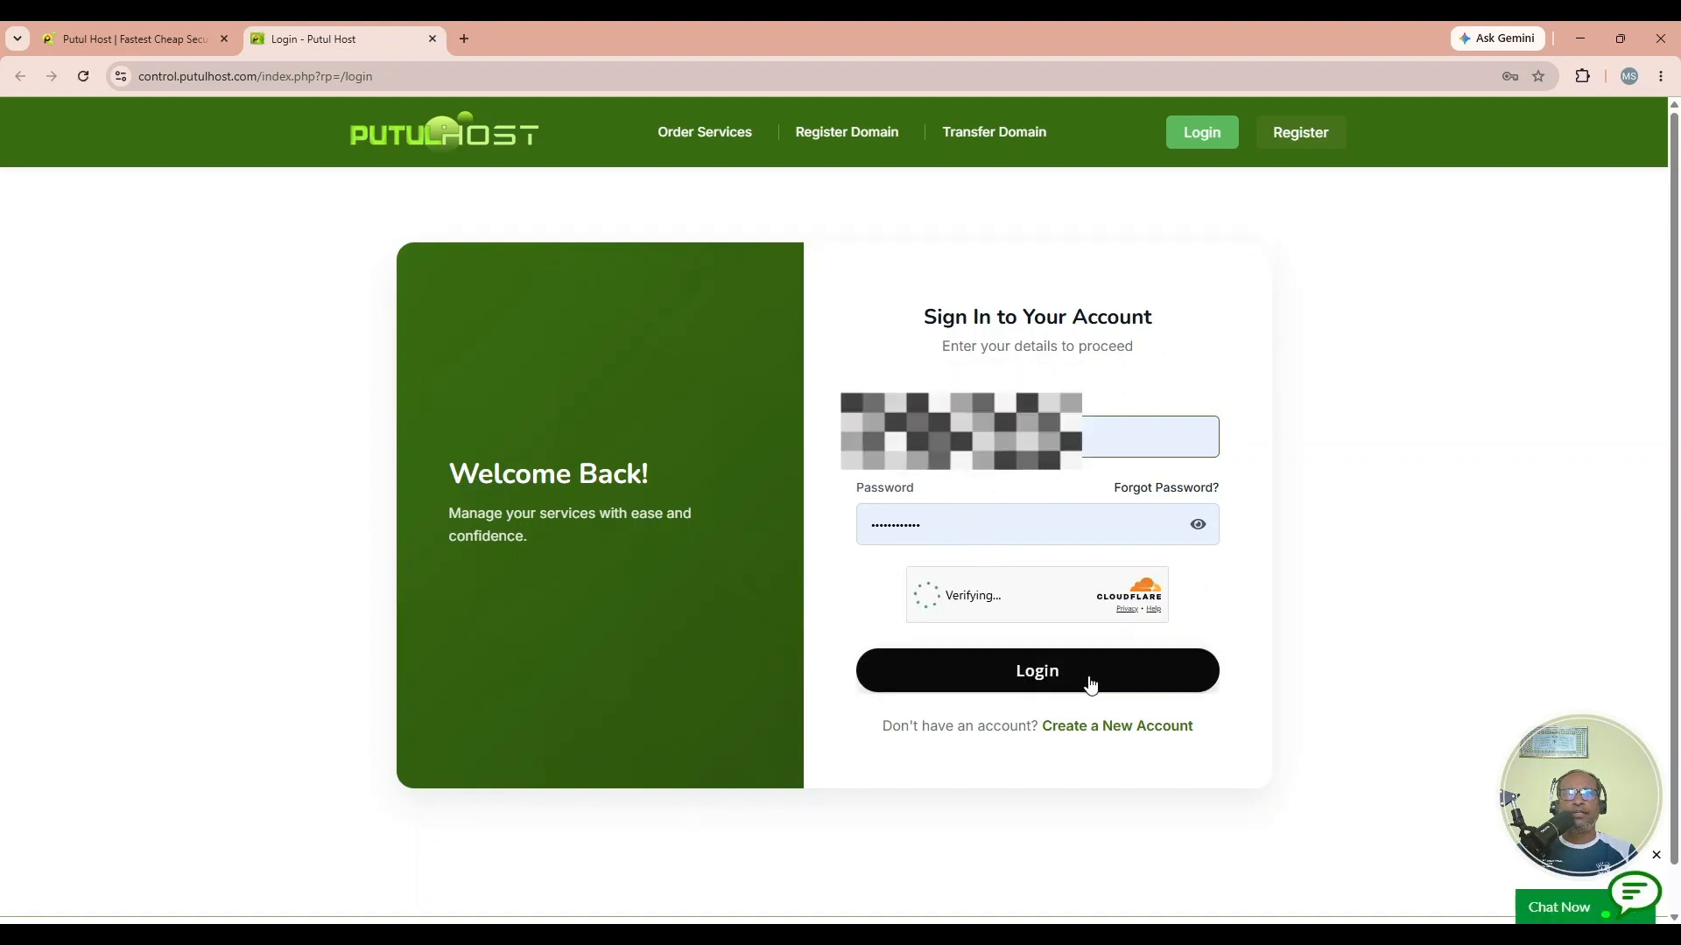
pyautogui.click(1041, 684)
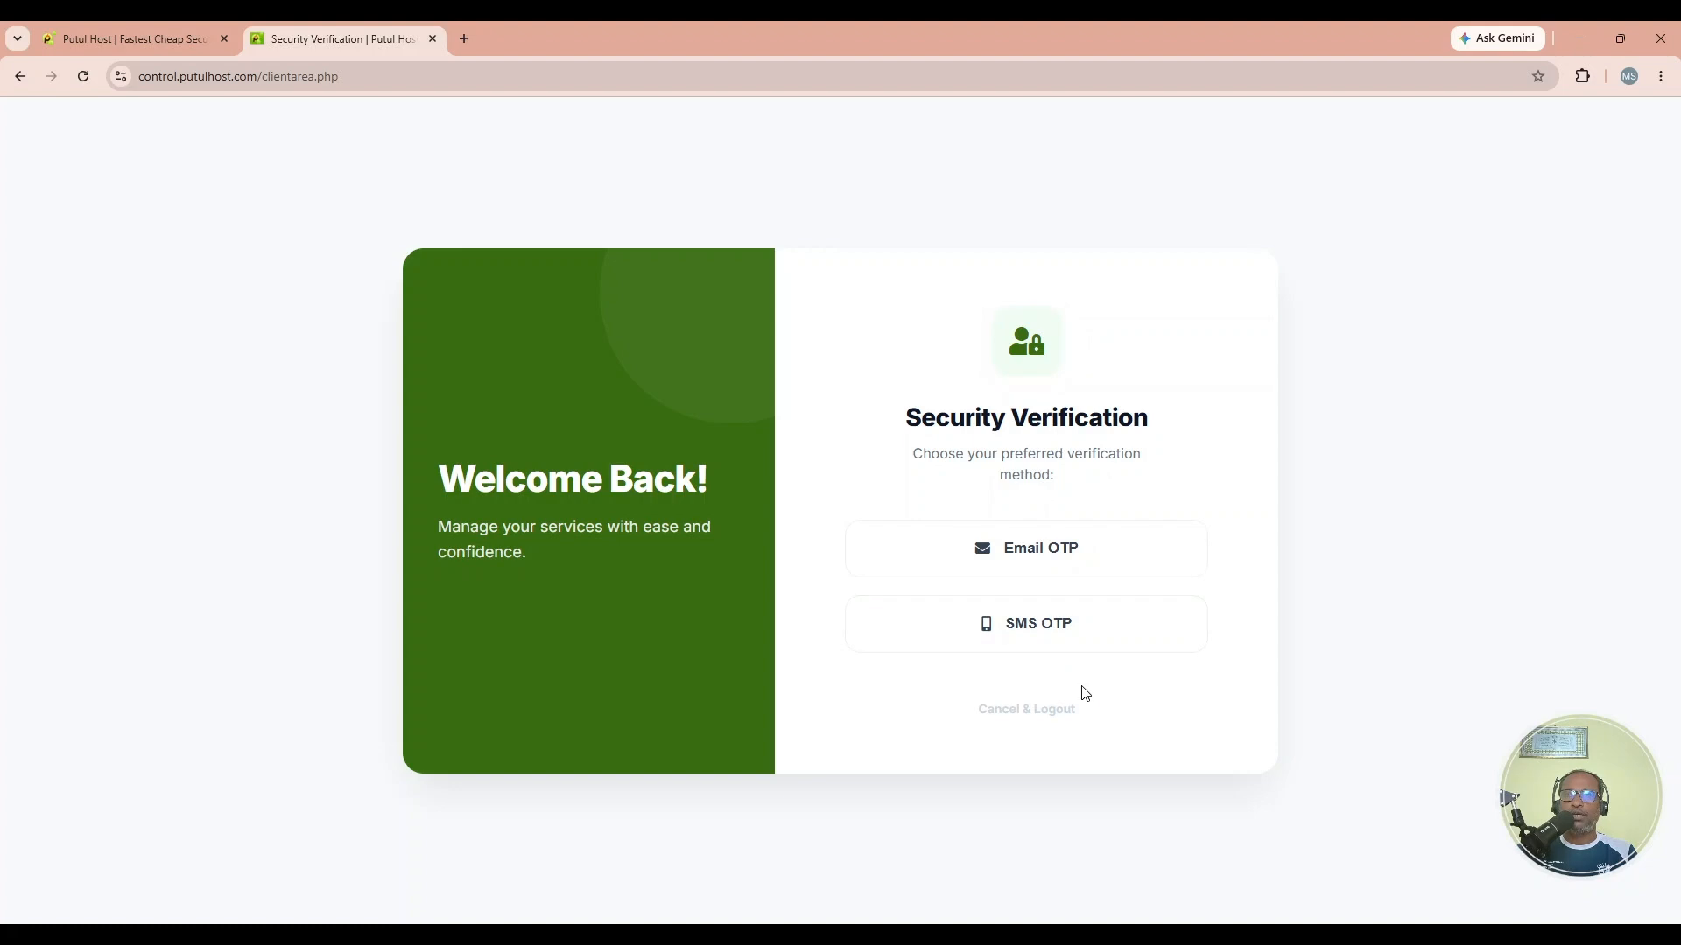
pyautogui.click(1056, 557)
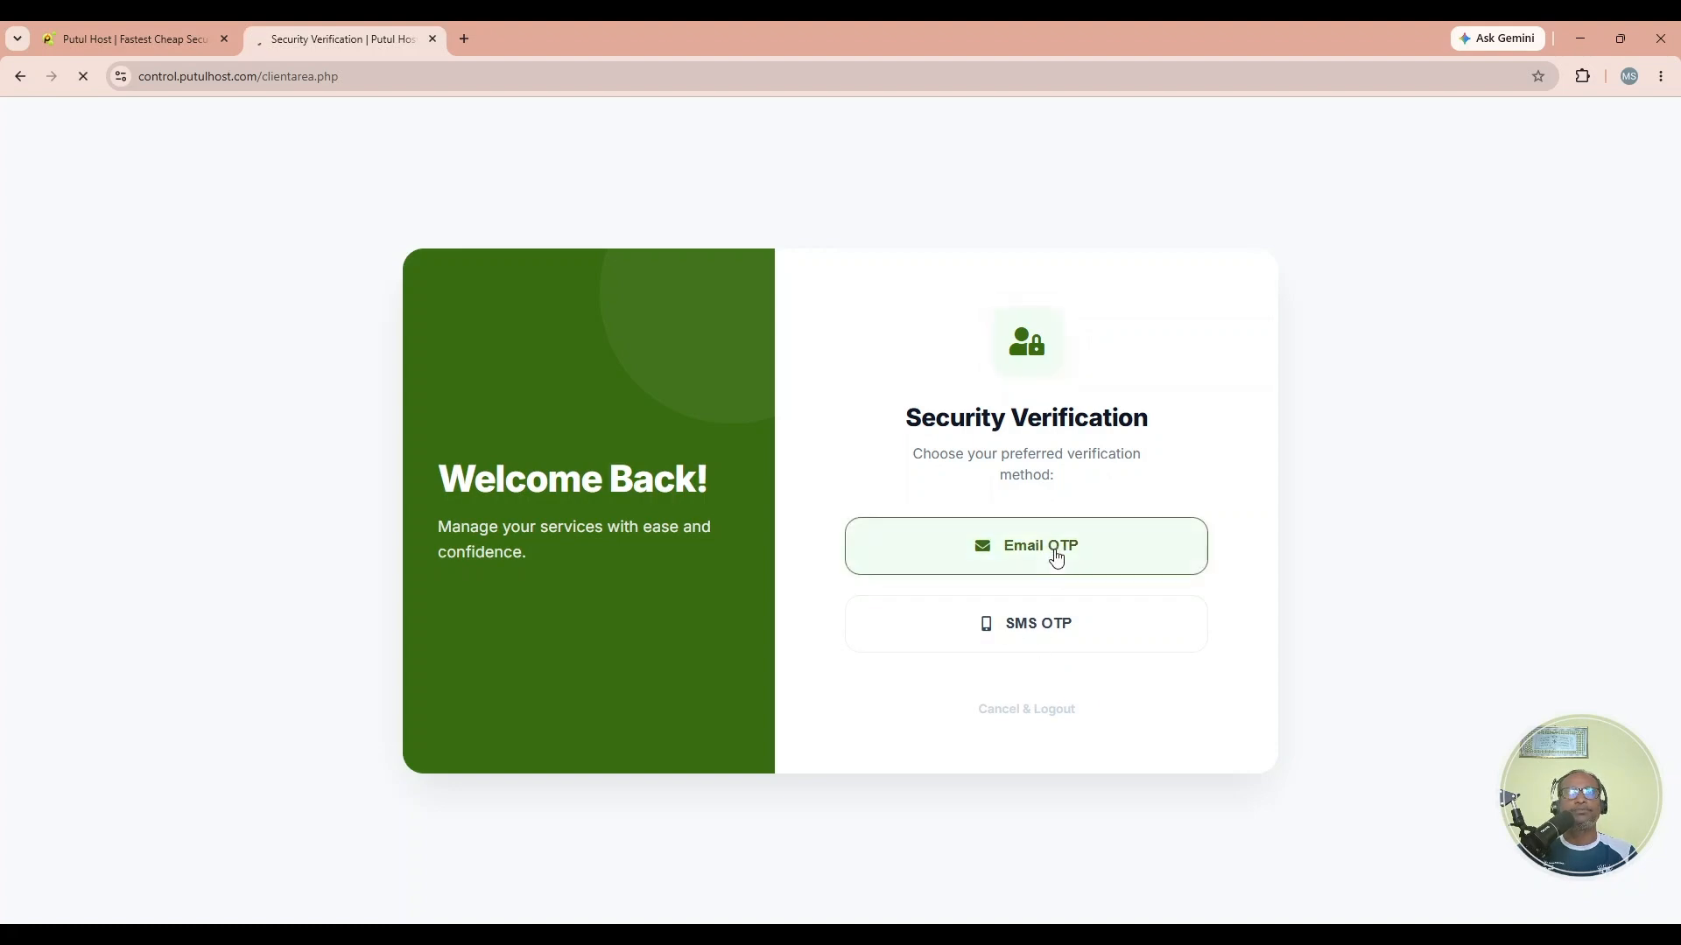
# Step: Open Gmail in the Putul Host homepage's tab and copy the verification code from the newest Putul Host email
pyautogui.click(175, 30)
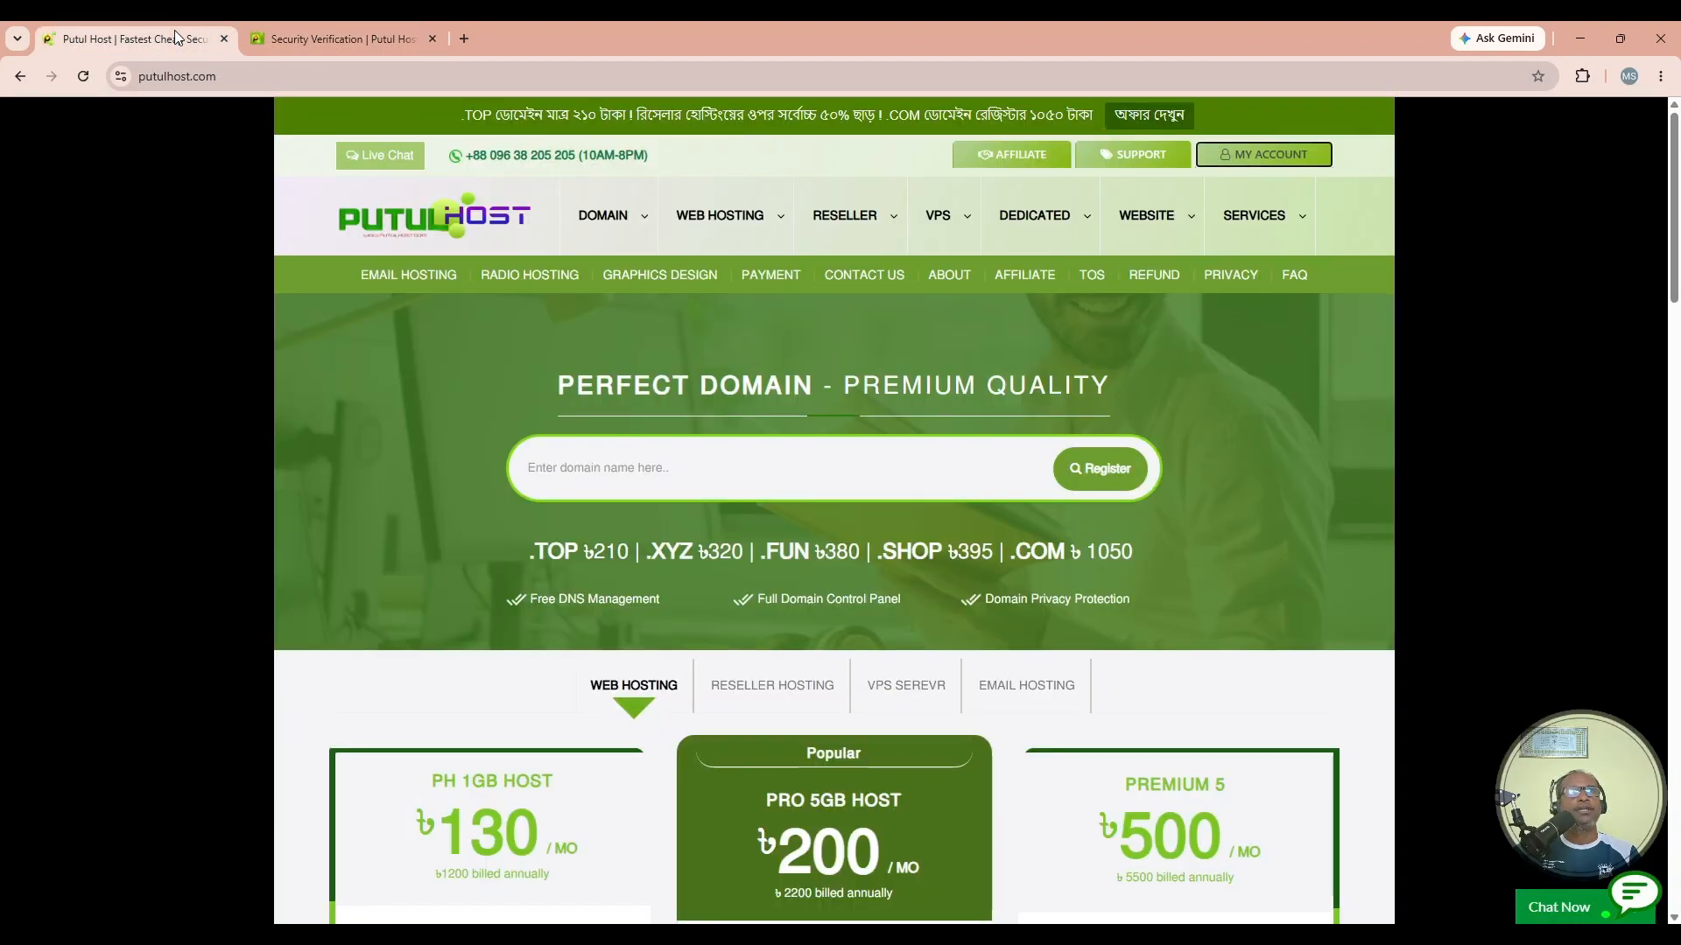
pyautogui.click(222, 76)
pyautogui.write('gmail')
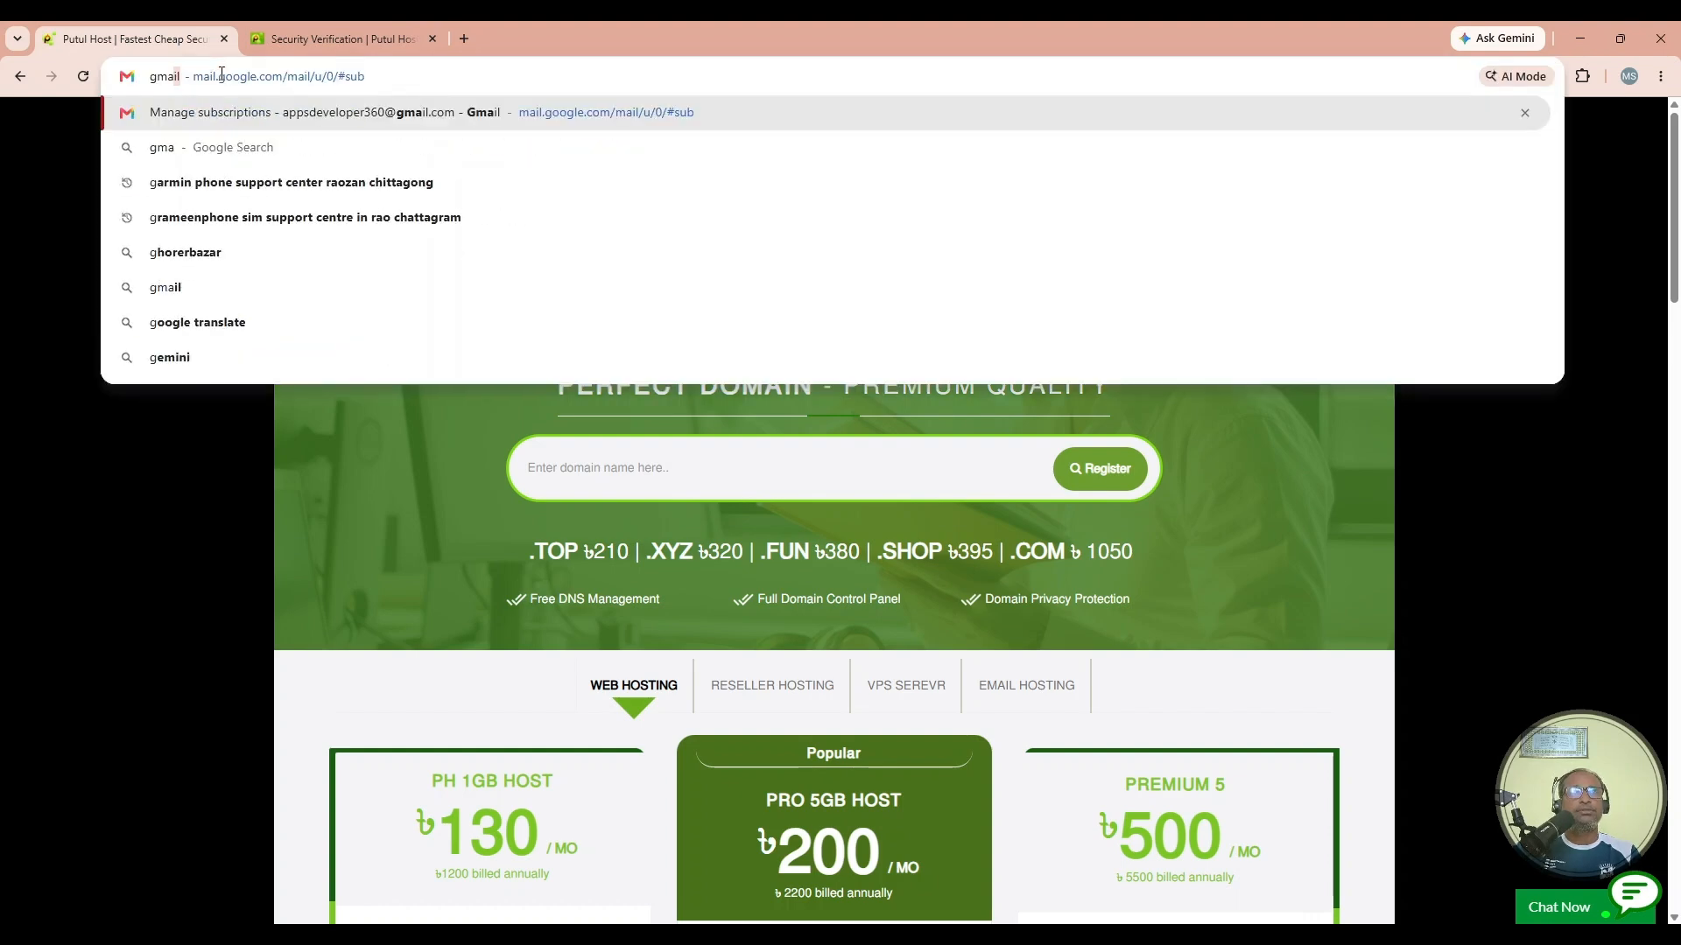
pyautogui.press('Return')
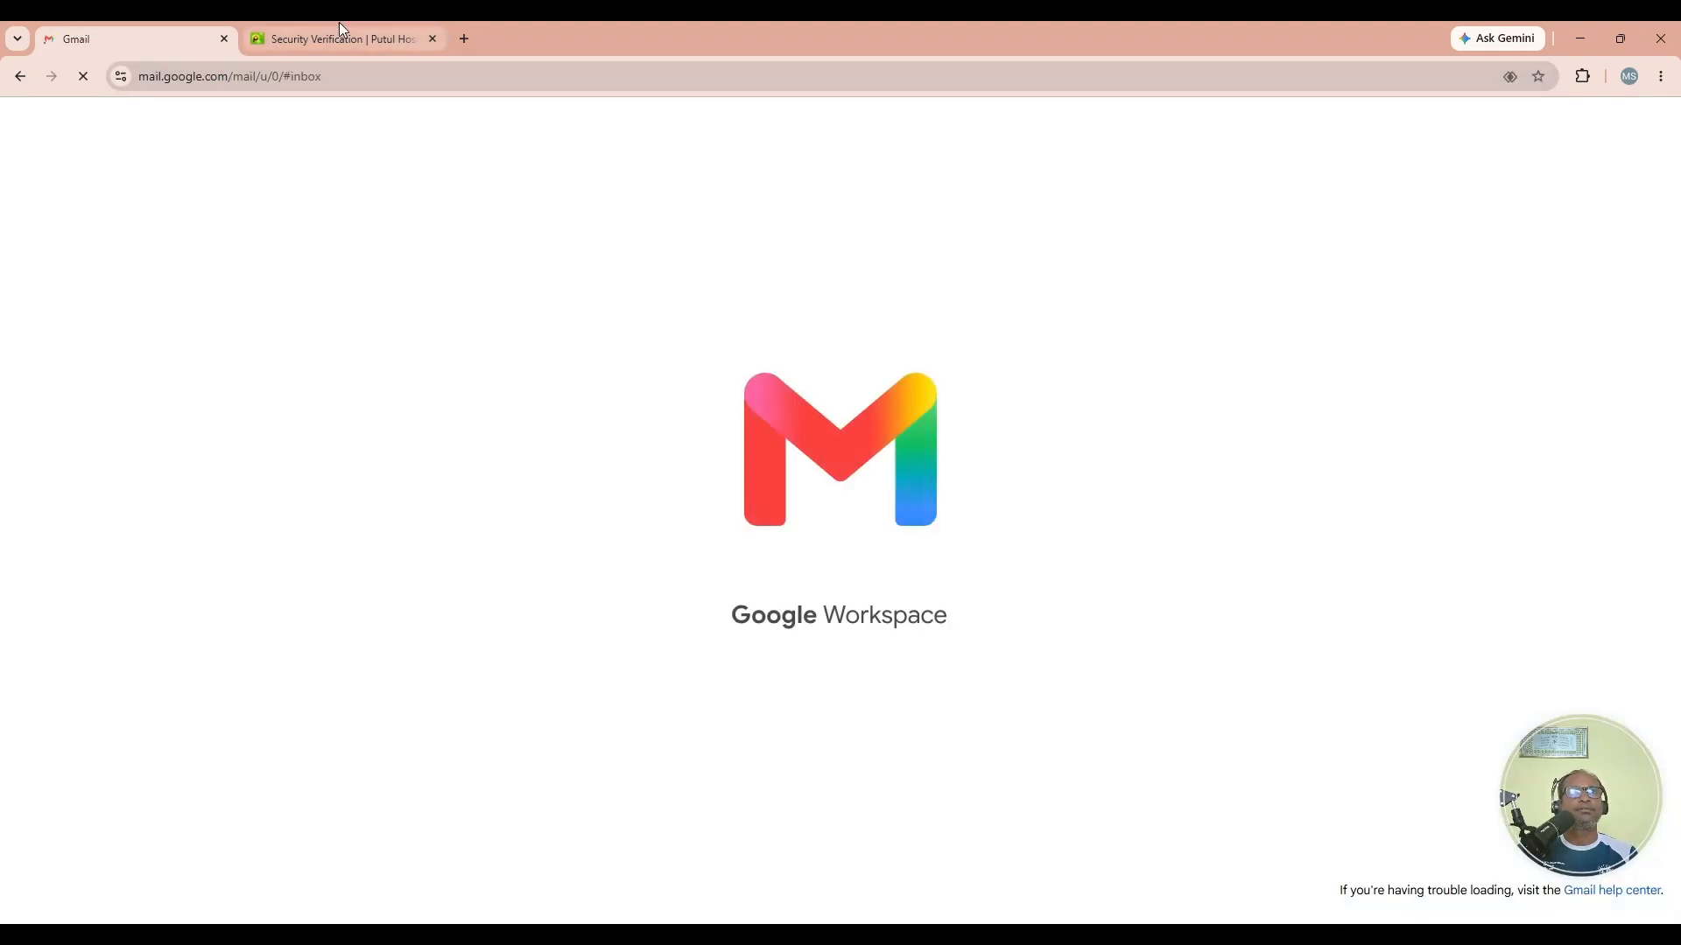
pyautogui.click(332, 25)
pyautogui.click(128, 27)
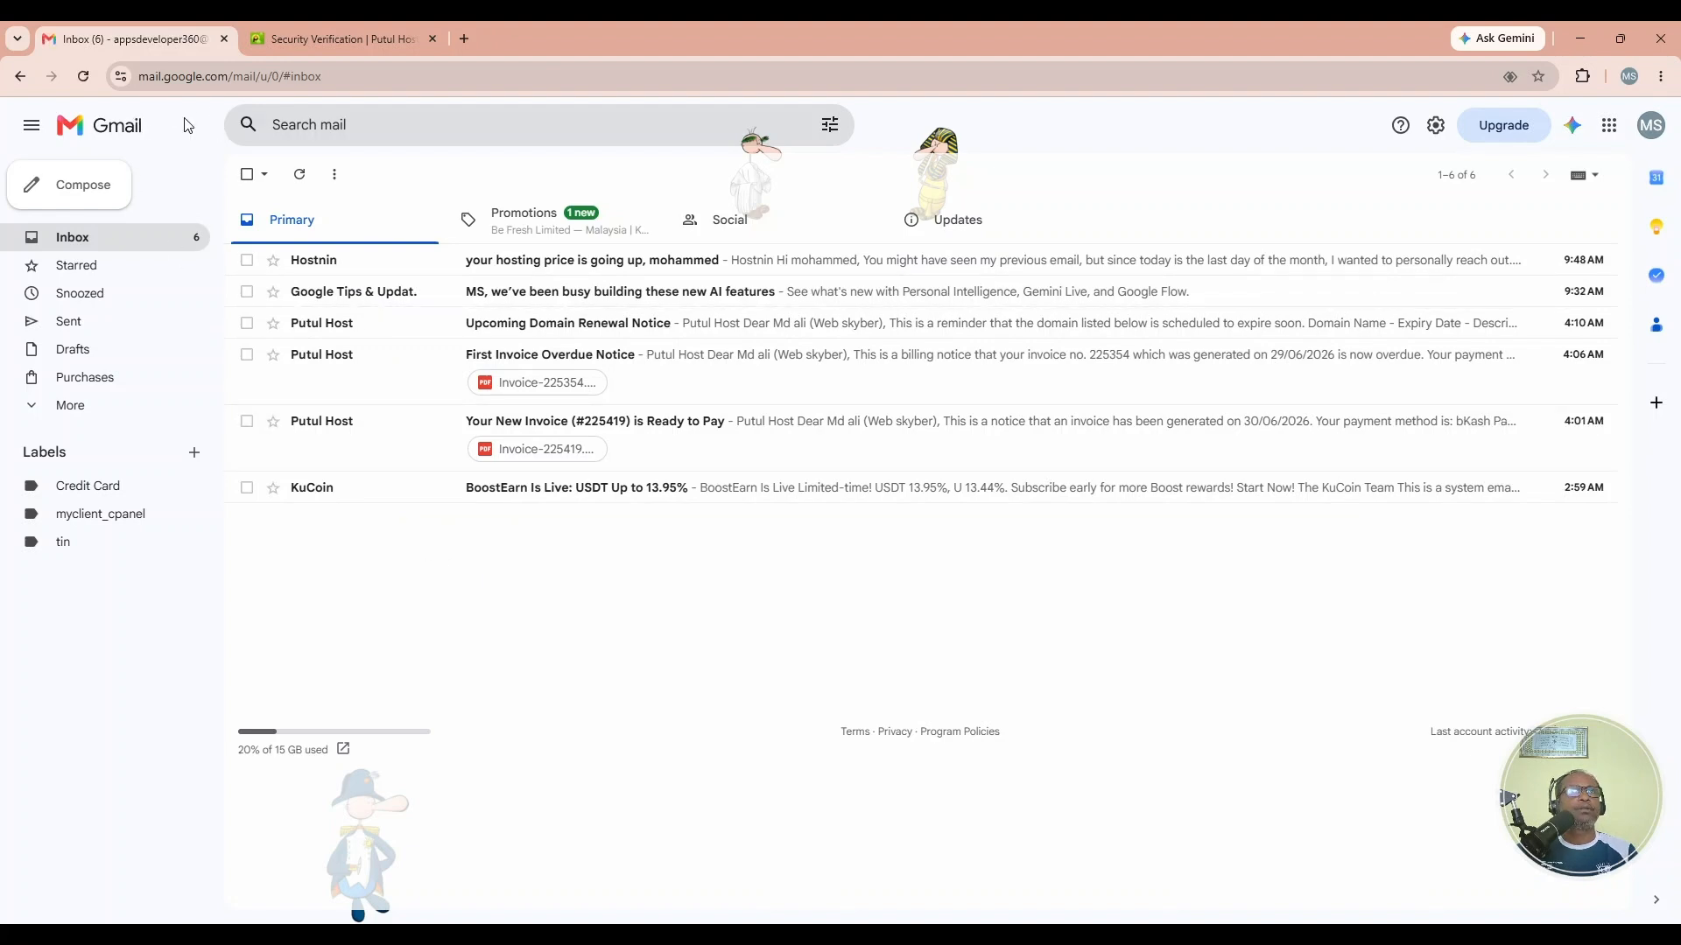
pyautogui.click(84, 77)
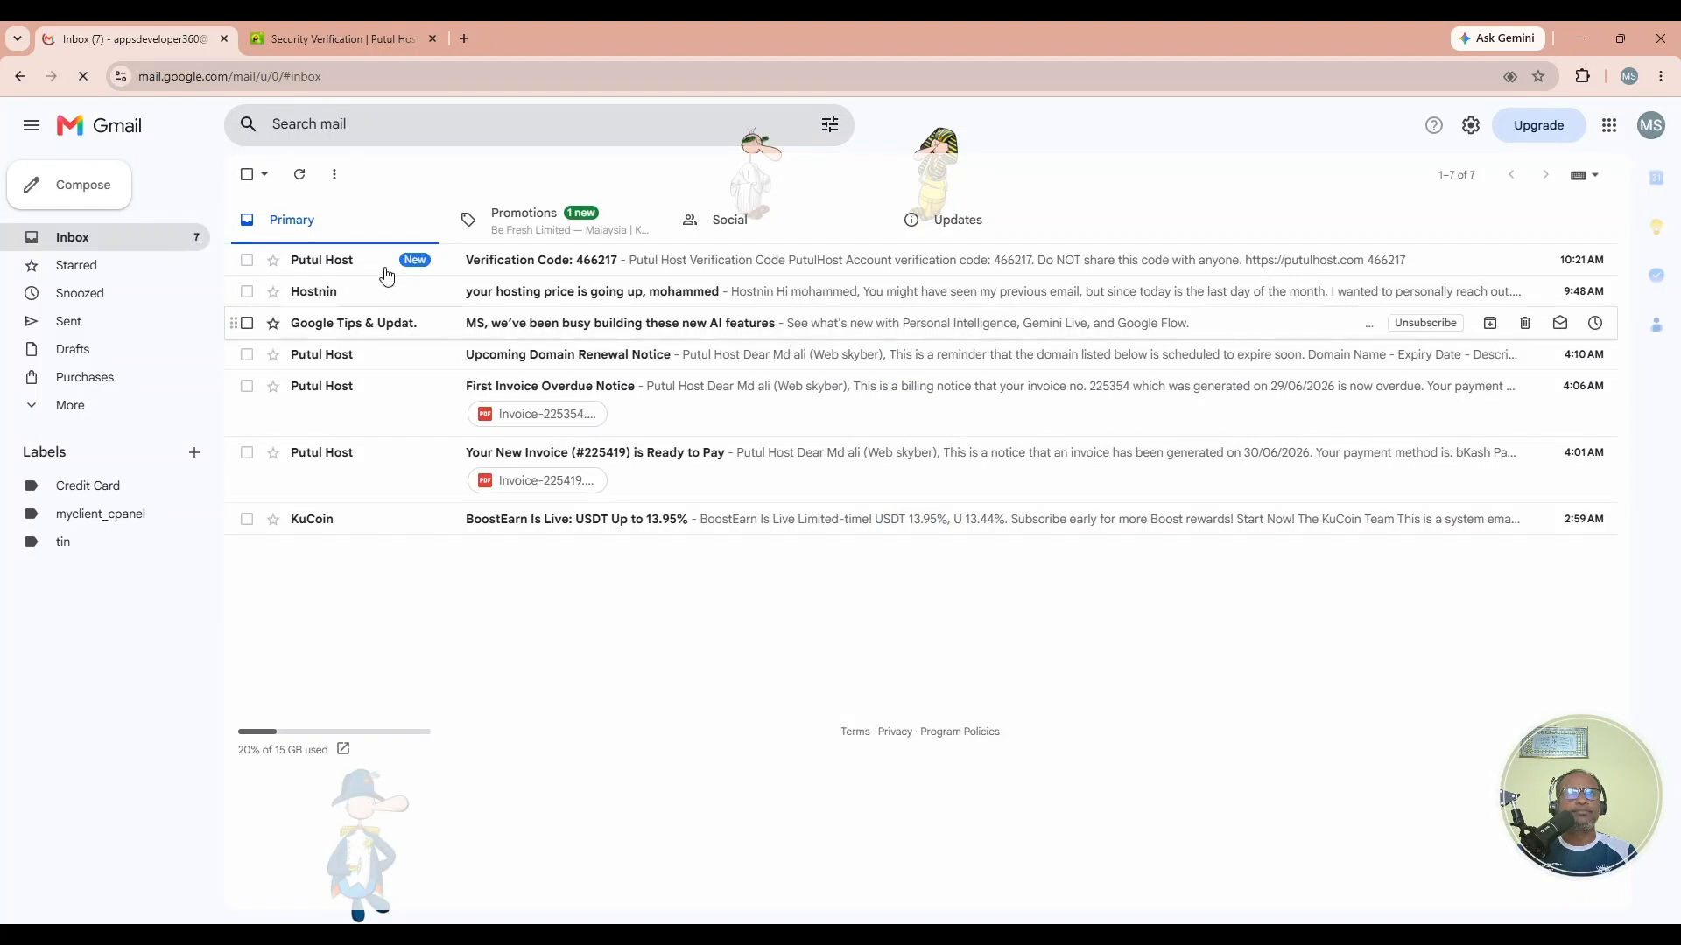
pyautogui.click(346, 263)
pyautogui.doubleClick(924, 536)
pyautogui.hotkey('ctrl', 'c')
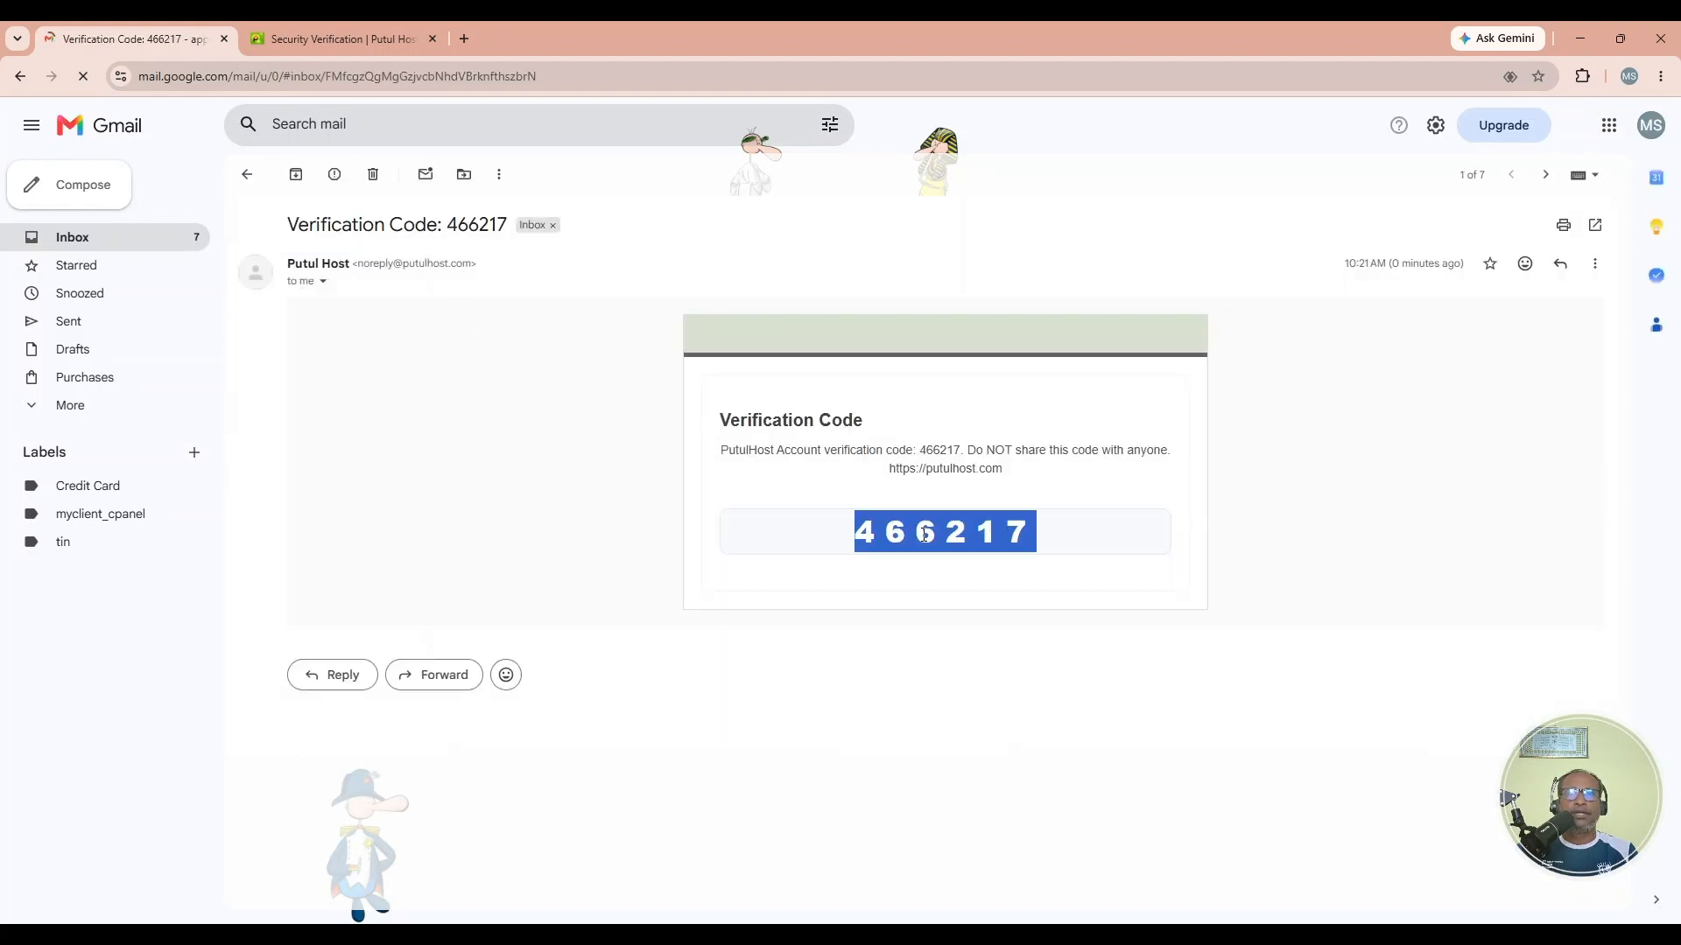
# Step: Paste the emailed verification code into the Putul Host security check and submit it
pyautogui.click(341, 39)
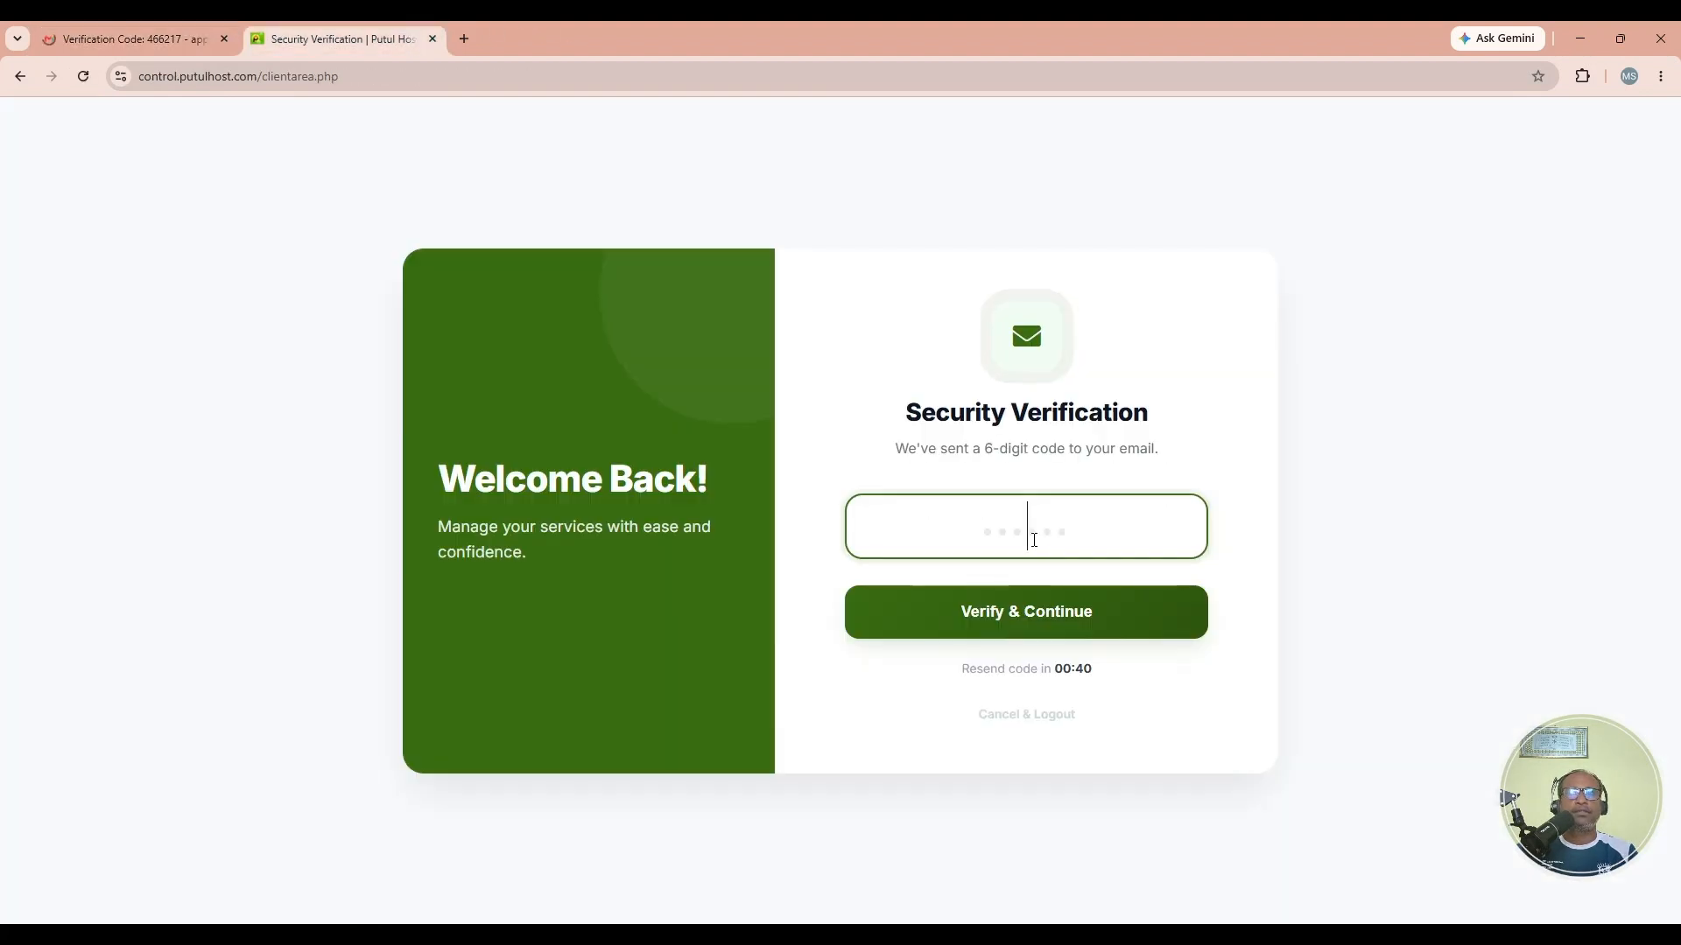
pyautogui.hotkey('ctrl', 'v')
pyautogui.click(1056, 608)
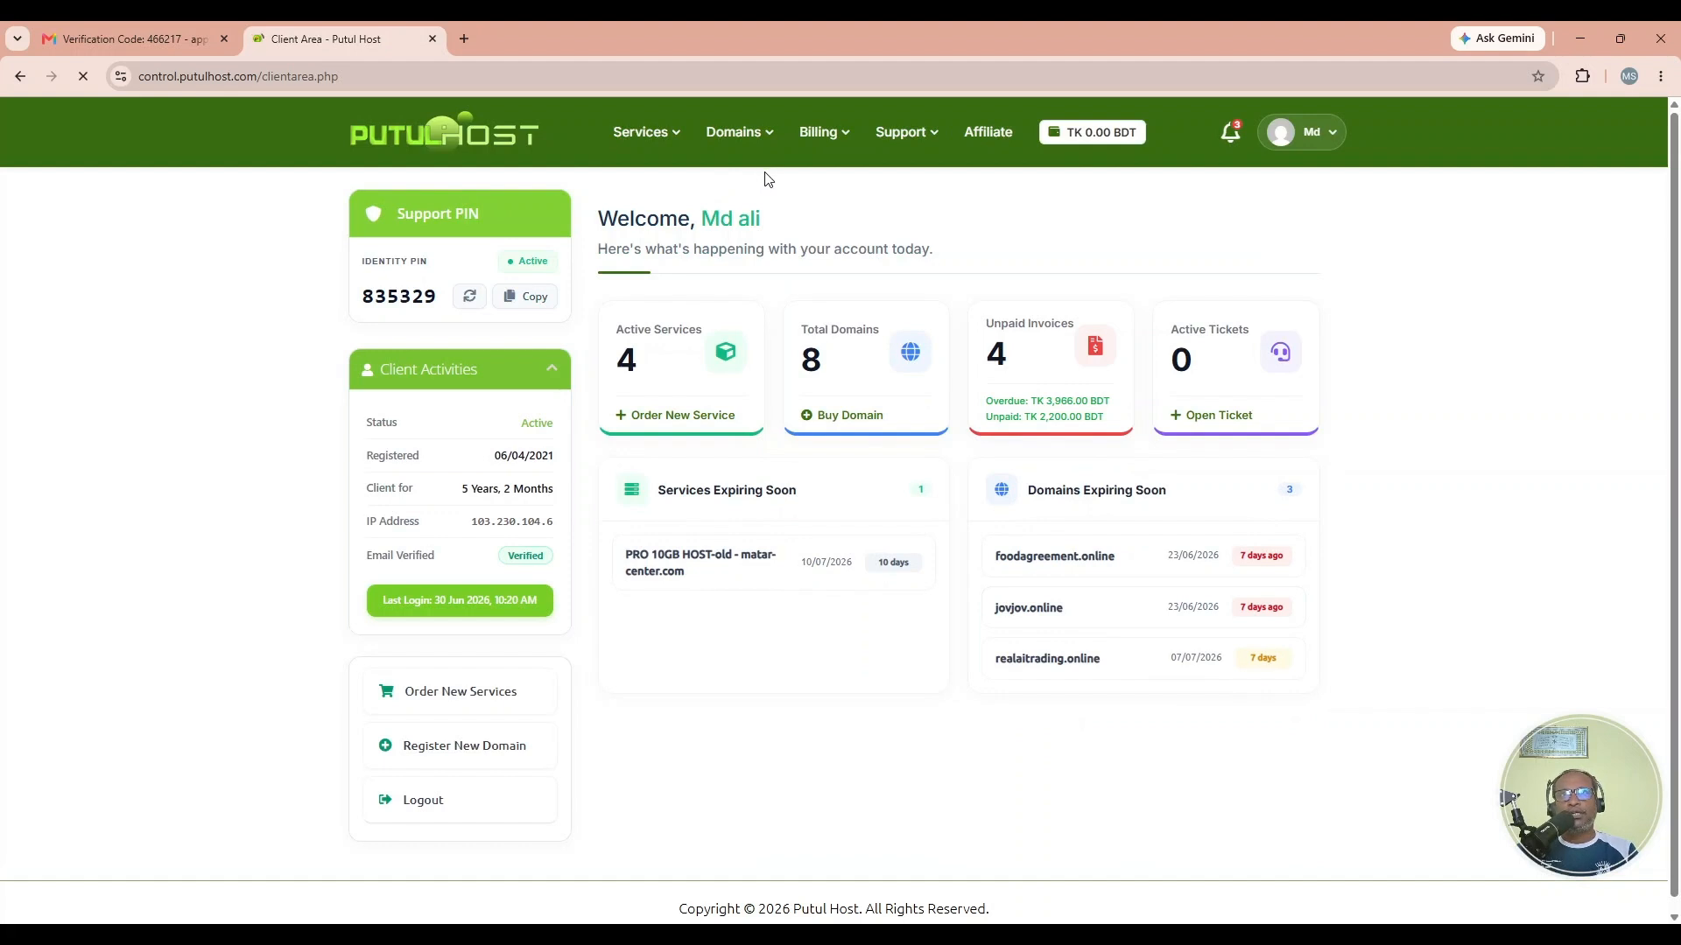
# Step: Open the account's domain list and look through the registered domains
pyautogui.moveTo(751, 144)
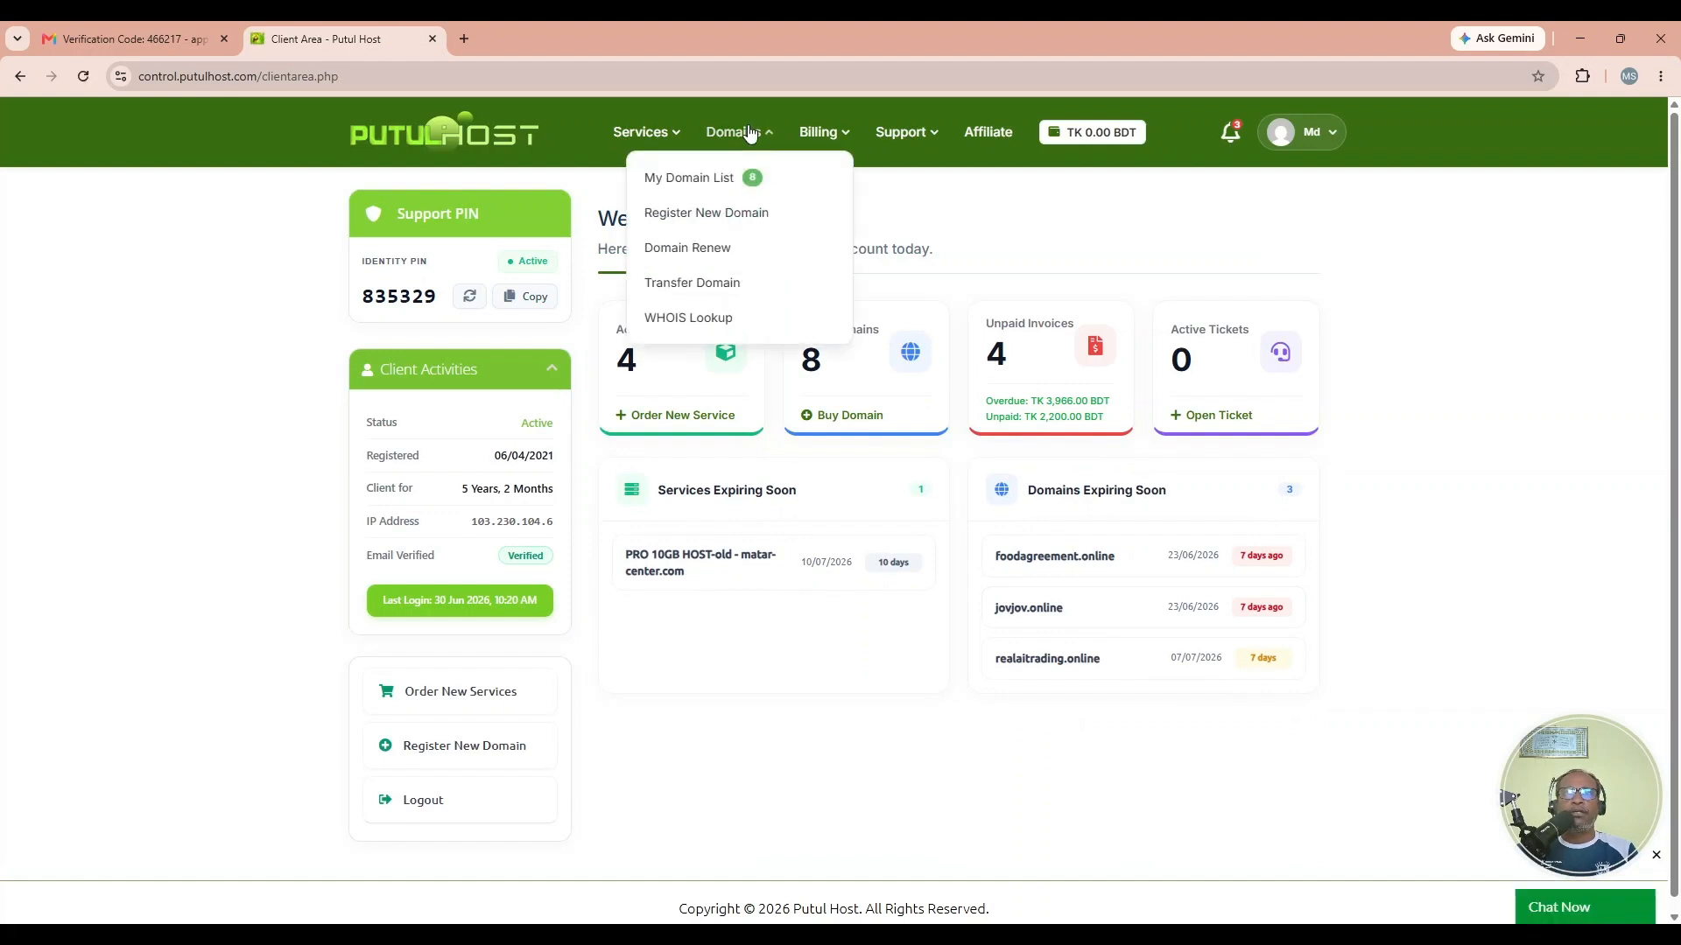
pyautogui.click(713, 186)
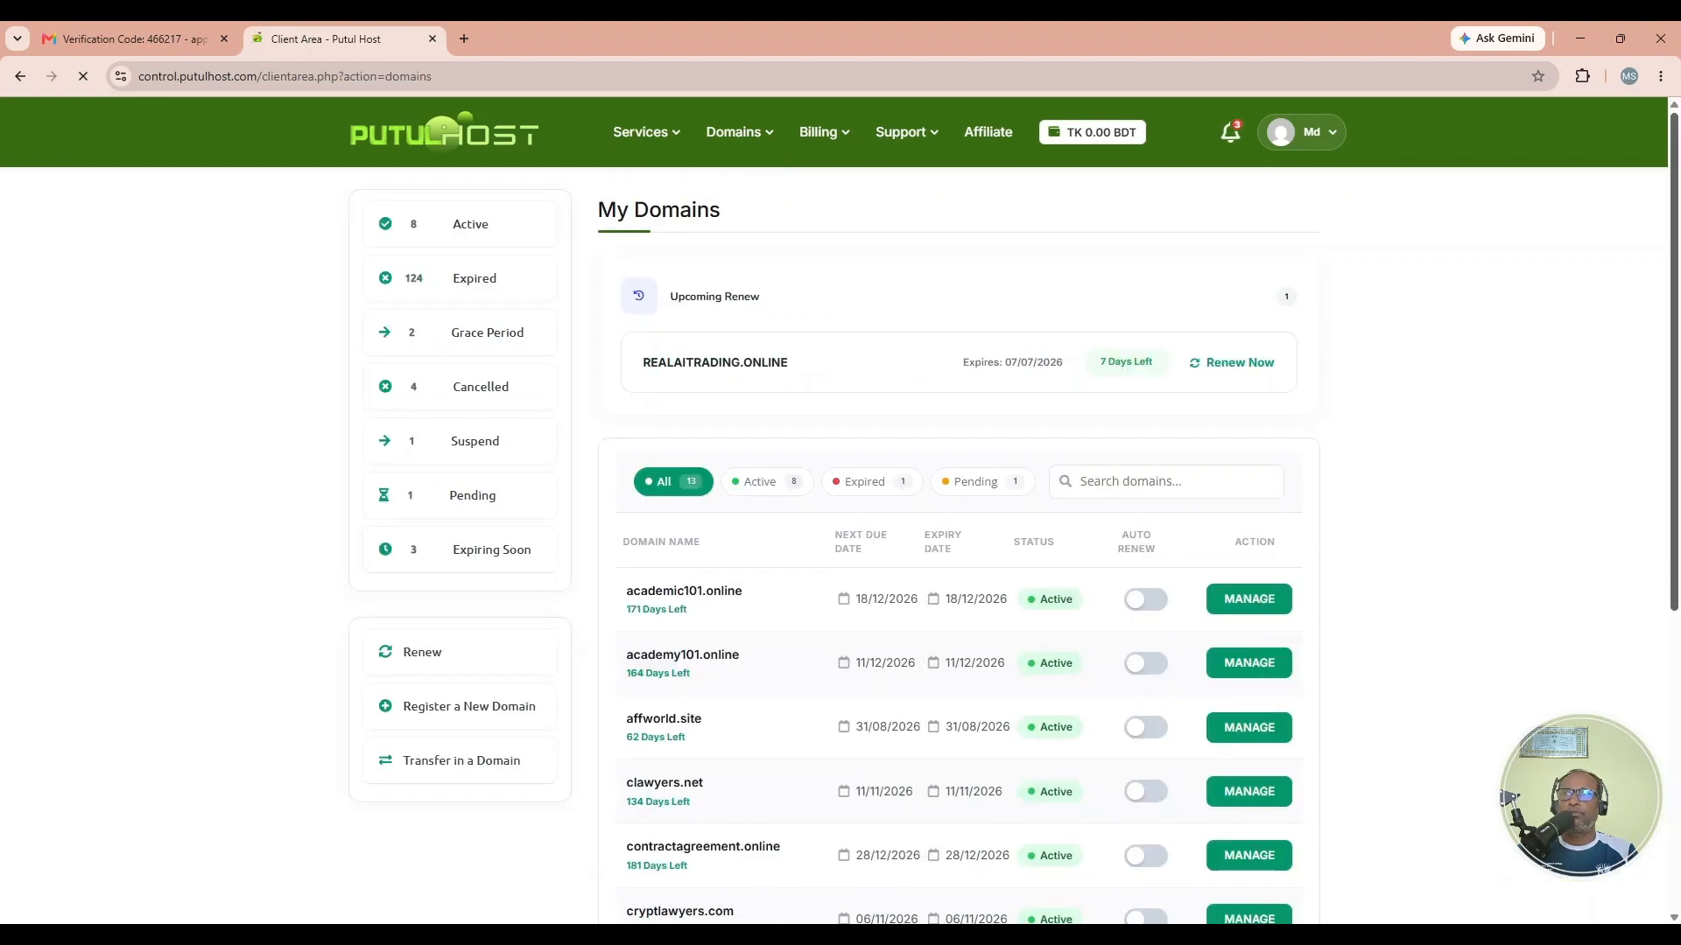
pyautogui.scroll(-1, 714, 186)
pyautogui.scroll(-5, 684, 522)
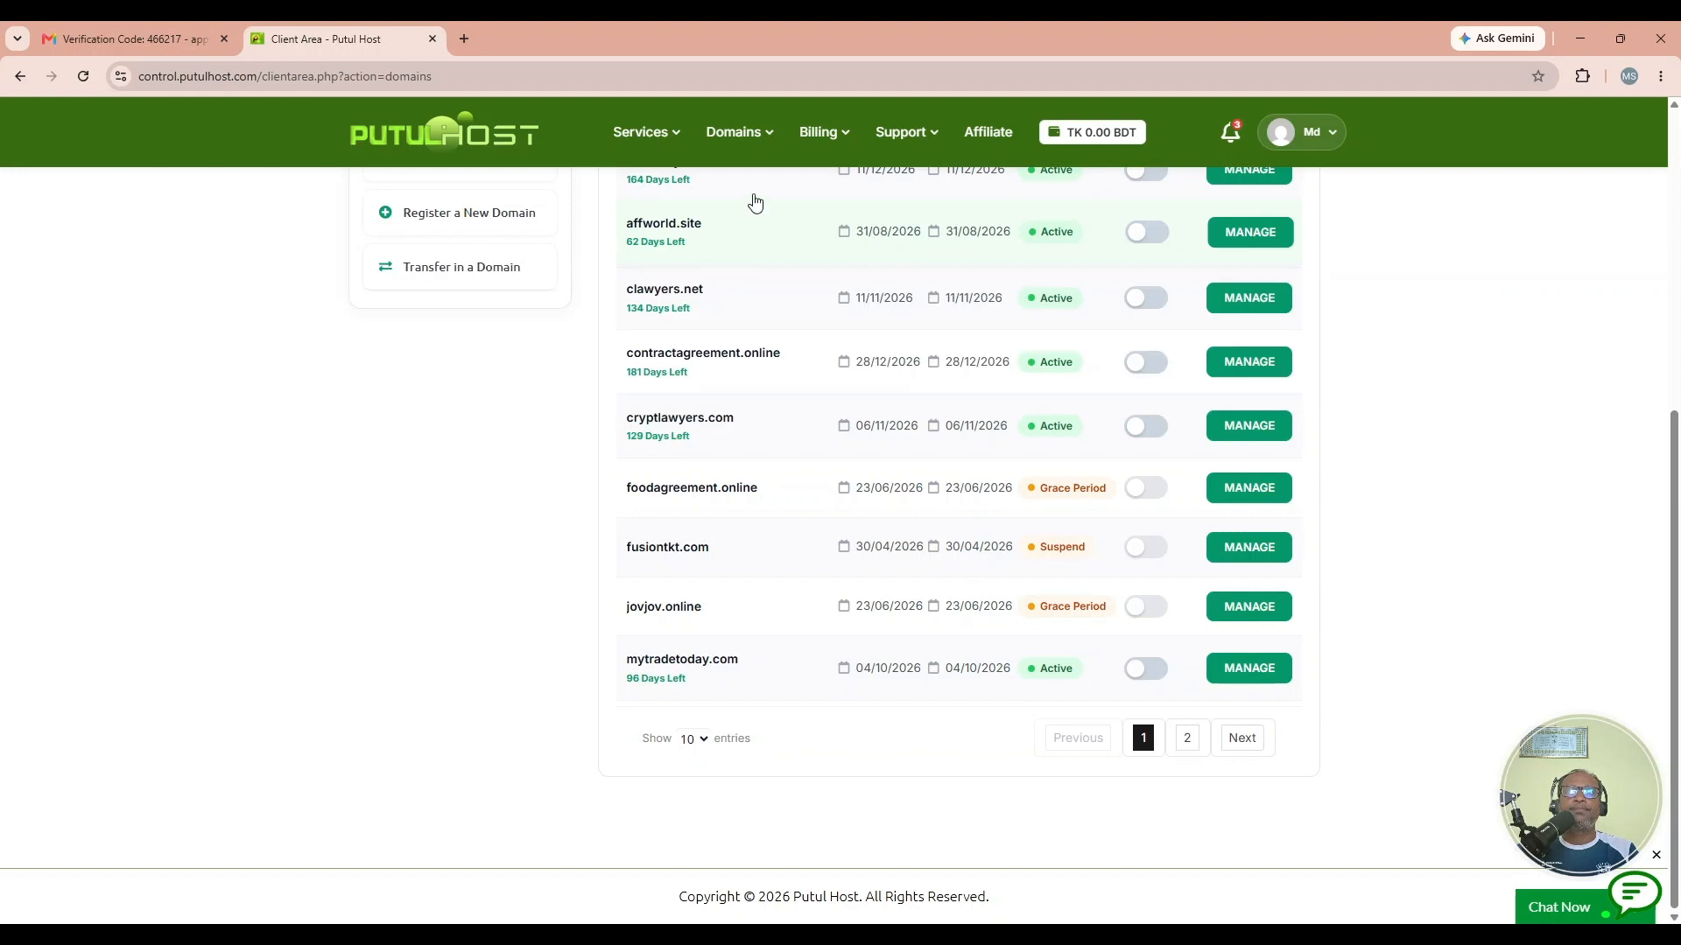
# Step: Open the list of all services in a new tab and show the nameservers in the affworld.site hosting details
pyautogui.click(674, 137)
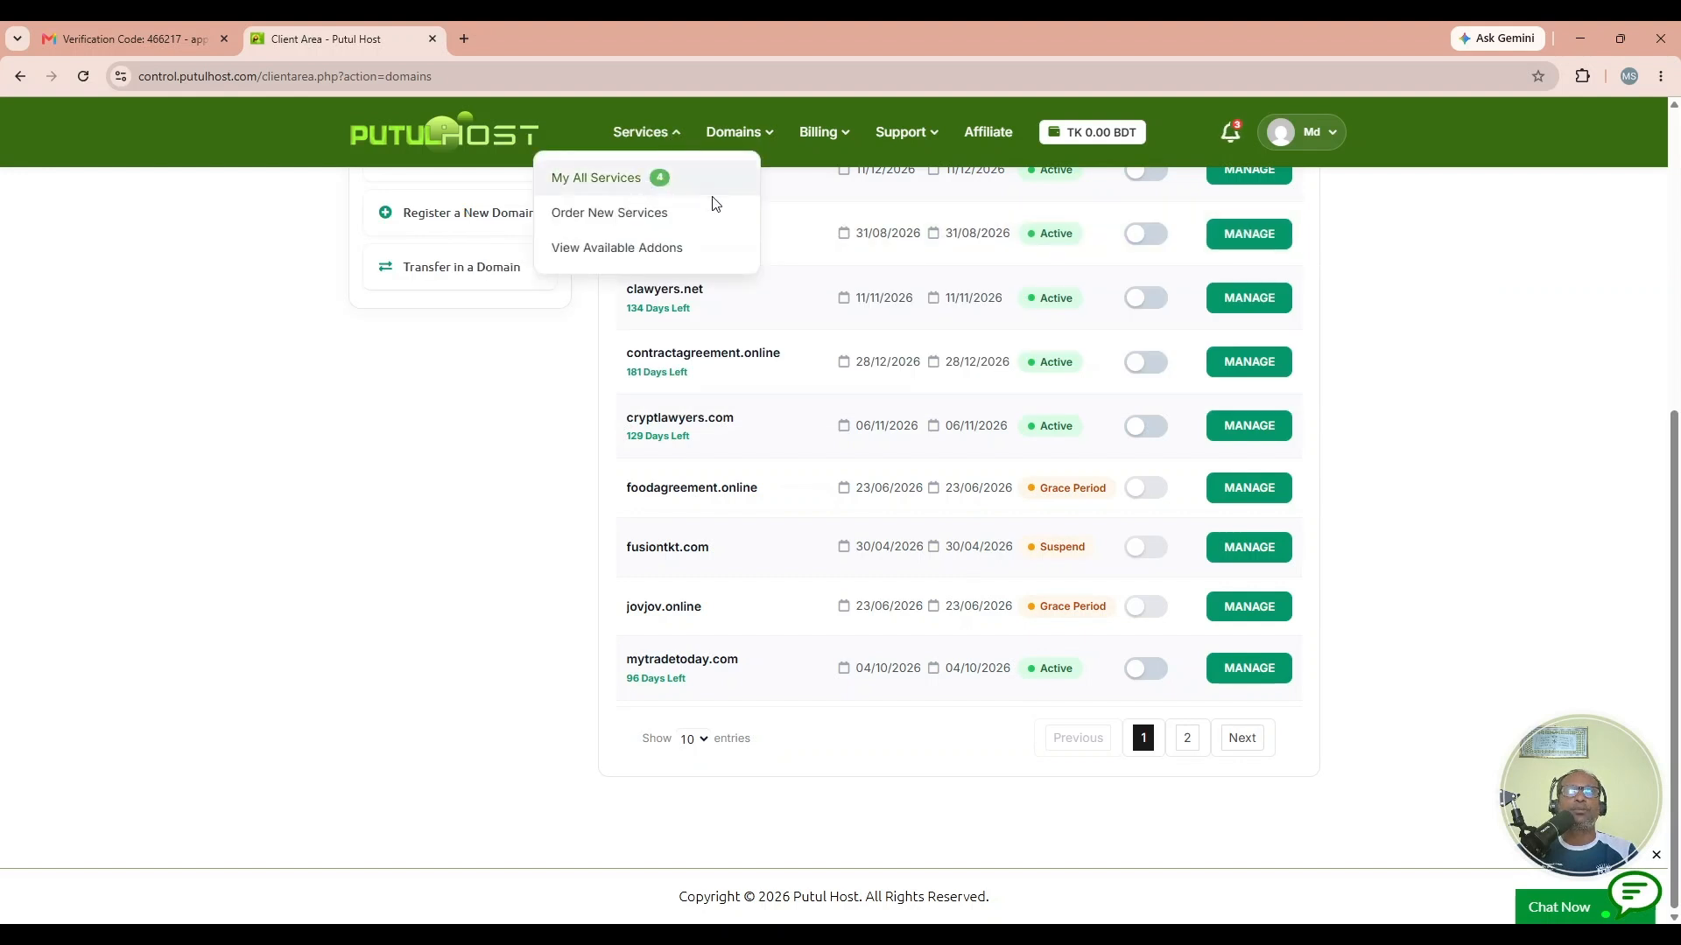
pyautogui.middleClick(692, 180)
pyautogui.click(576, 32)
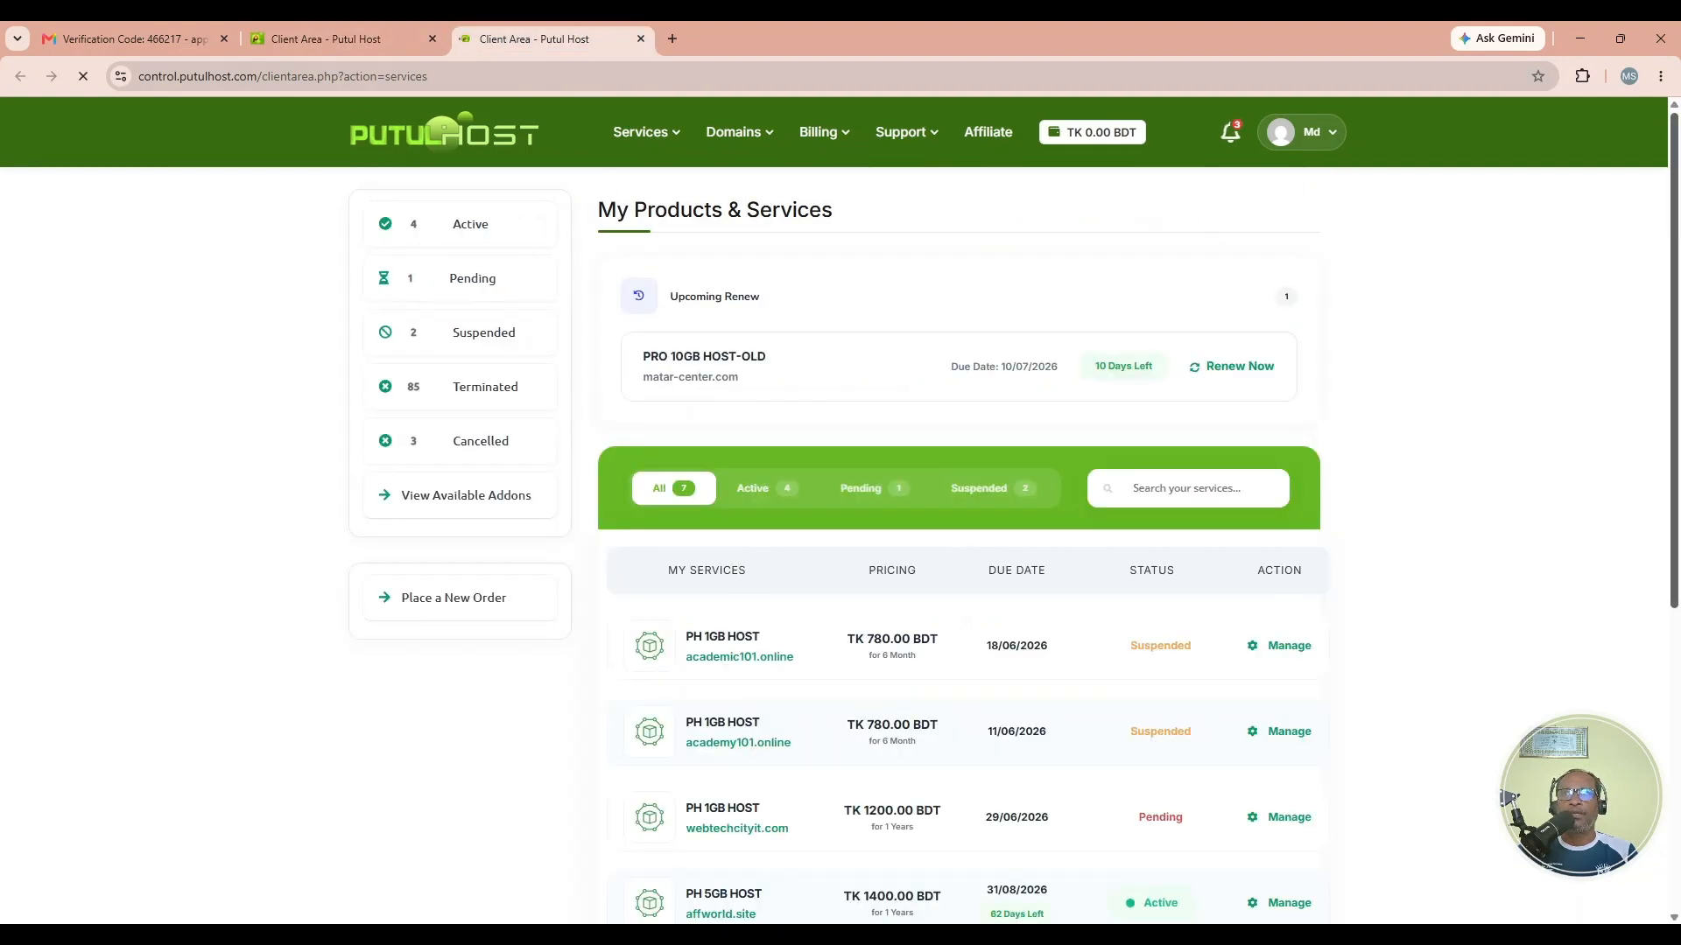
pyautogui.scroll(-5, 1674, 554)
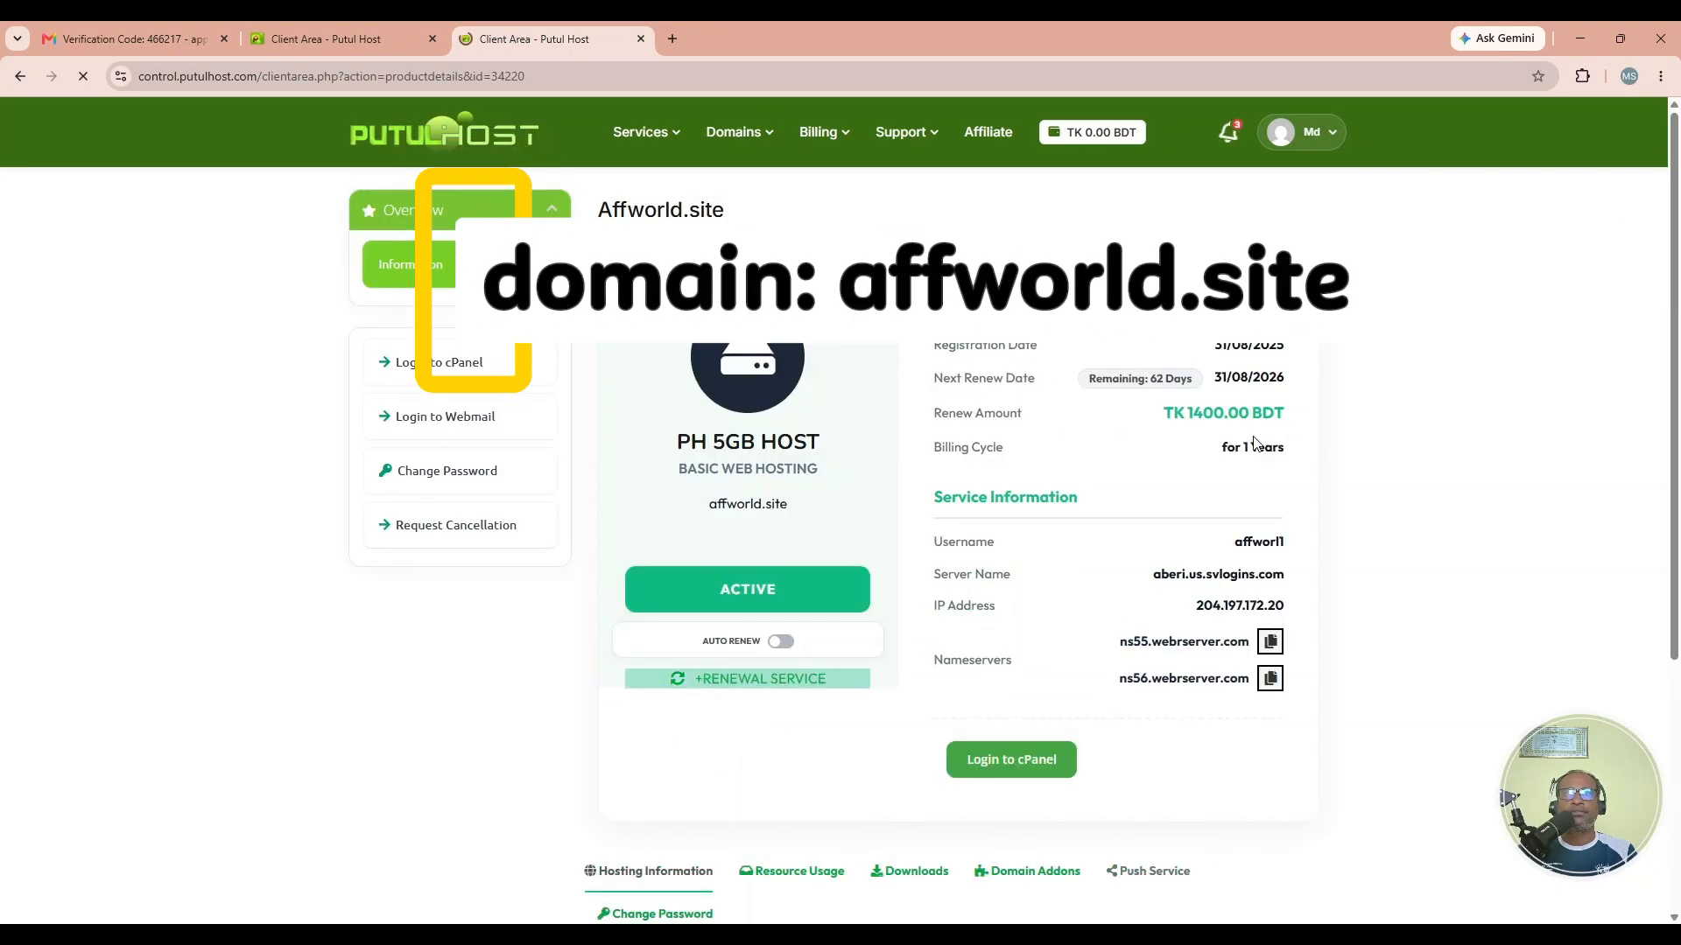
pyautogui.scroll(-3, 1374, 586)
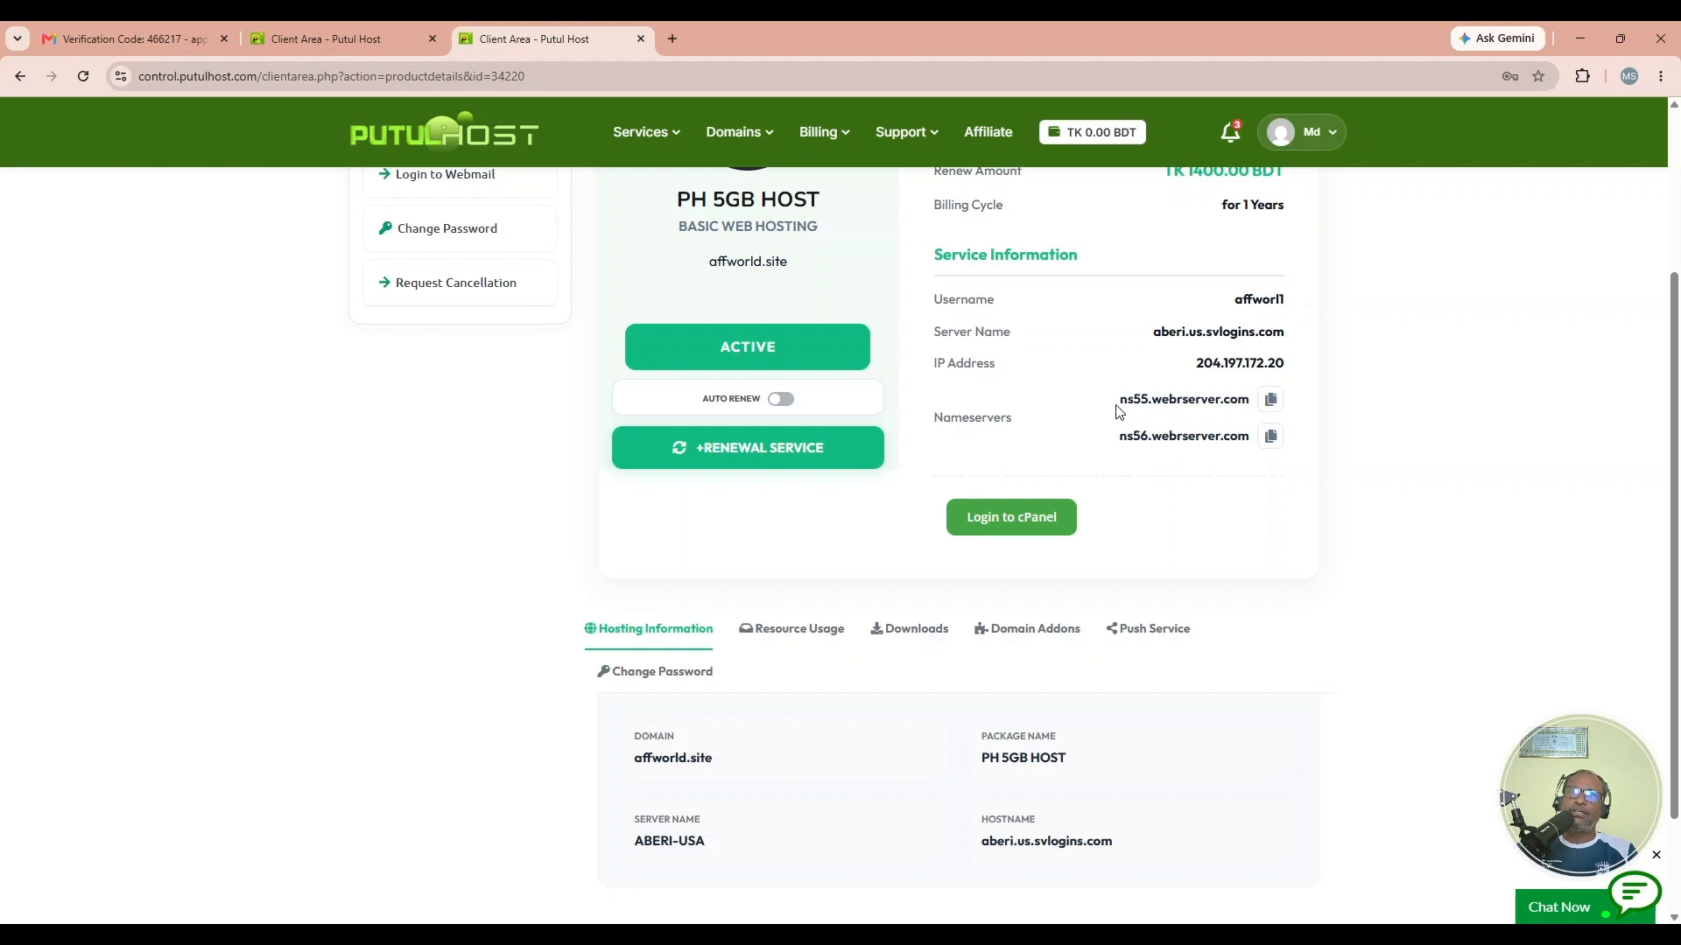
# Step: Open the nameserver settings of the affworld.site domain in the domain list's tab
pyautogui.click(356, 24)
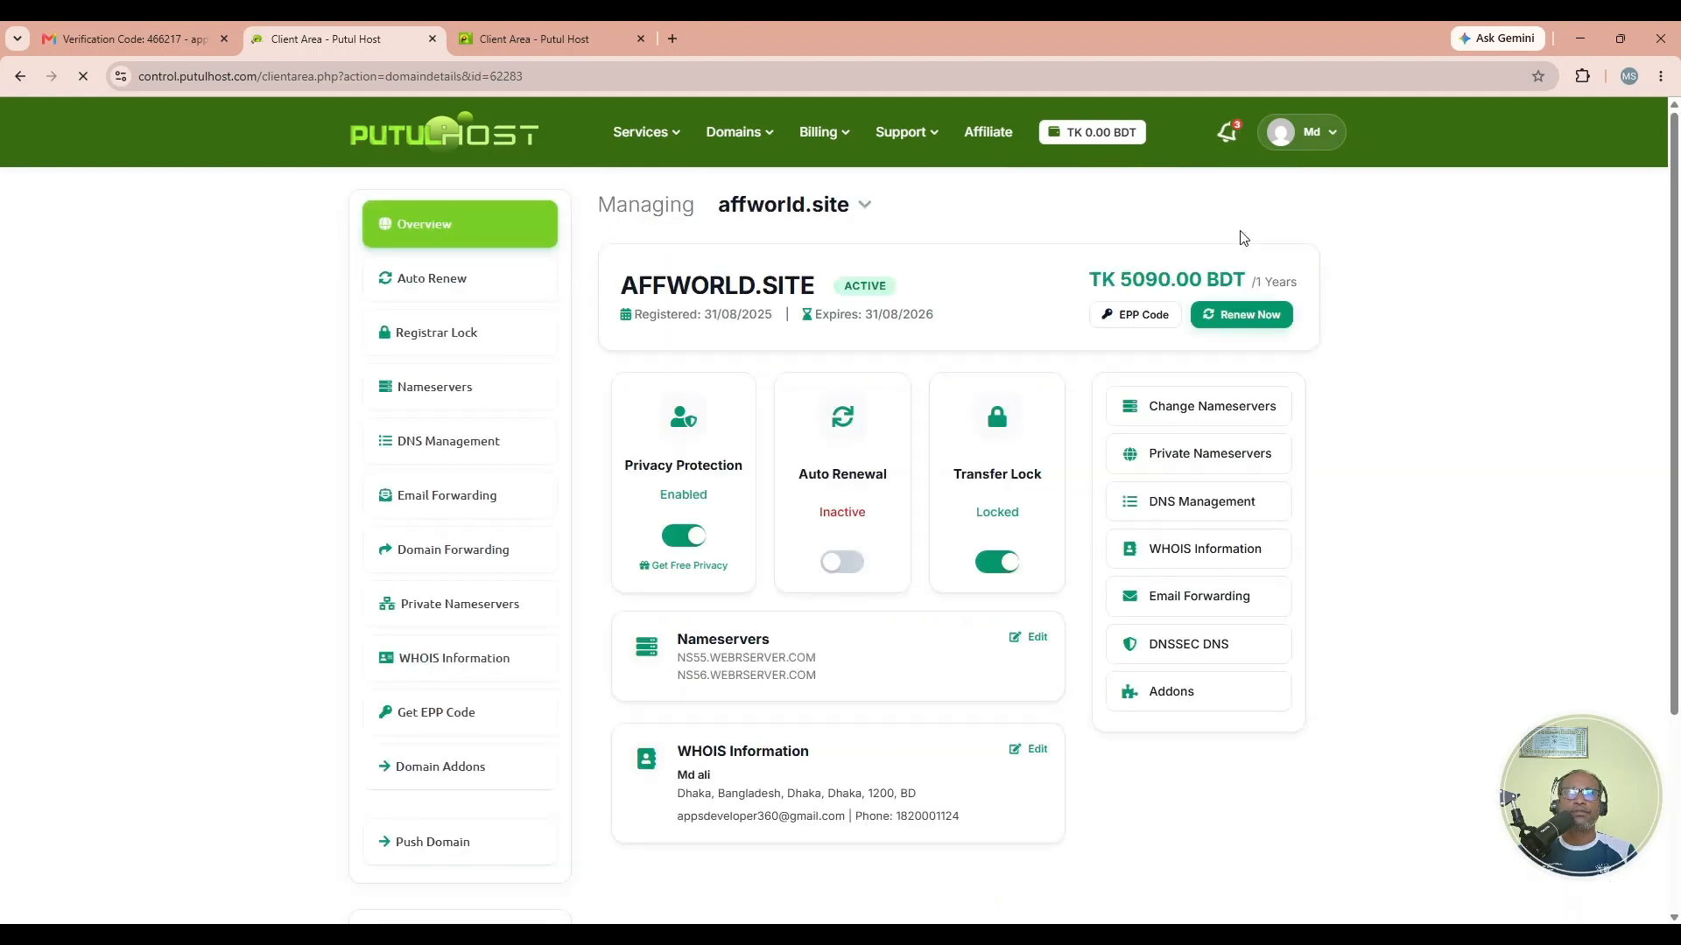
pyautogui.scroll(-1, 476, 330)
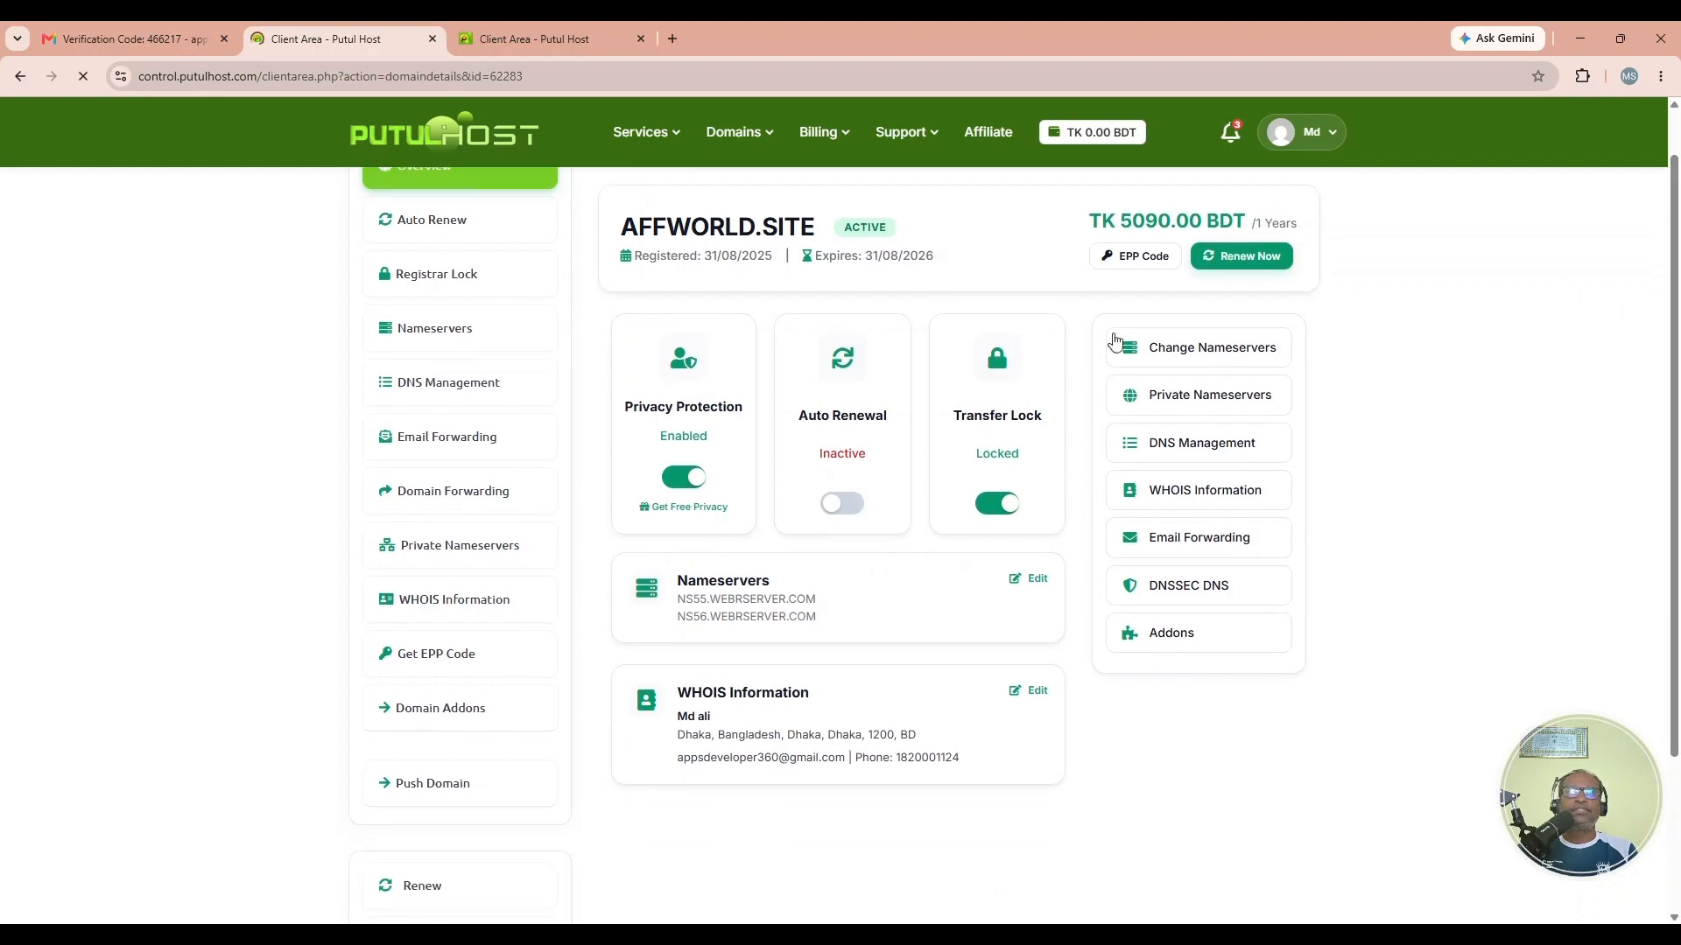
pyautogui.click(476, 330)
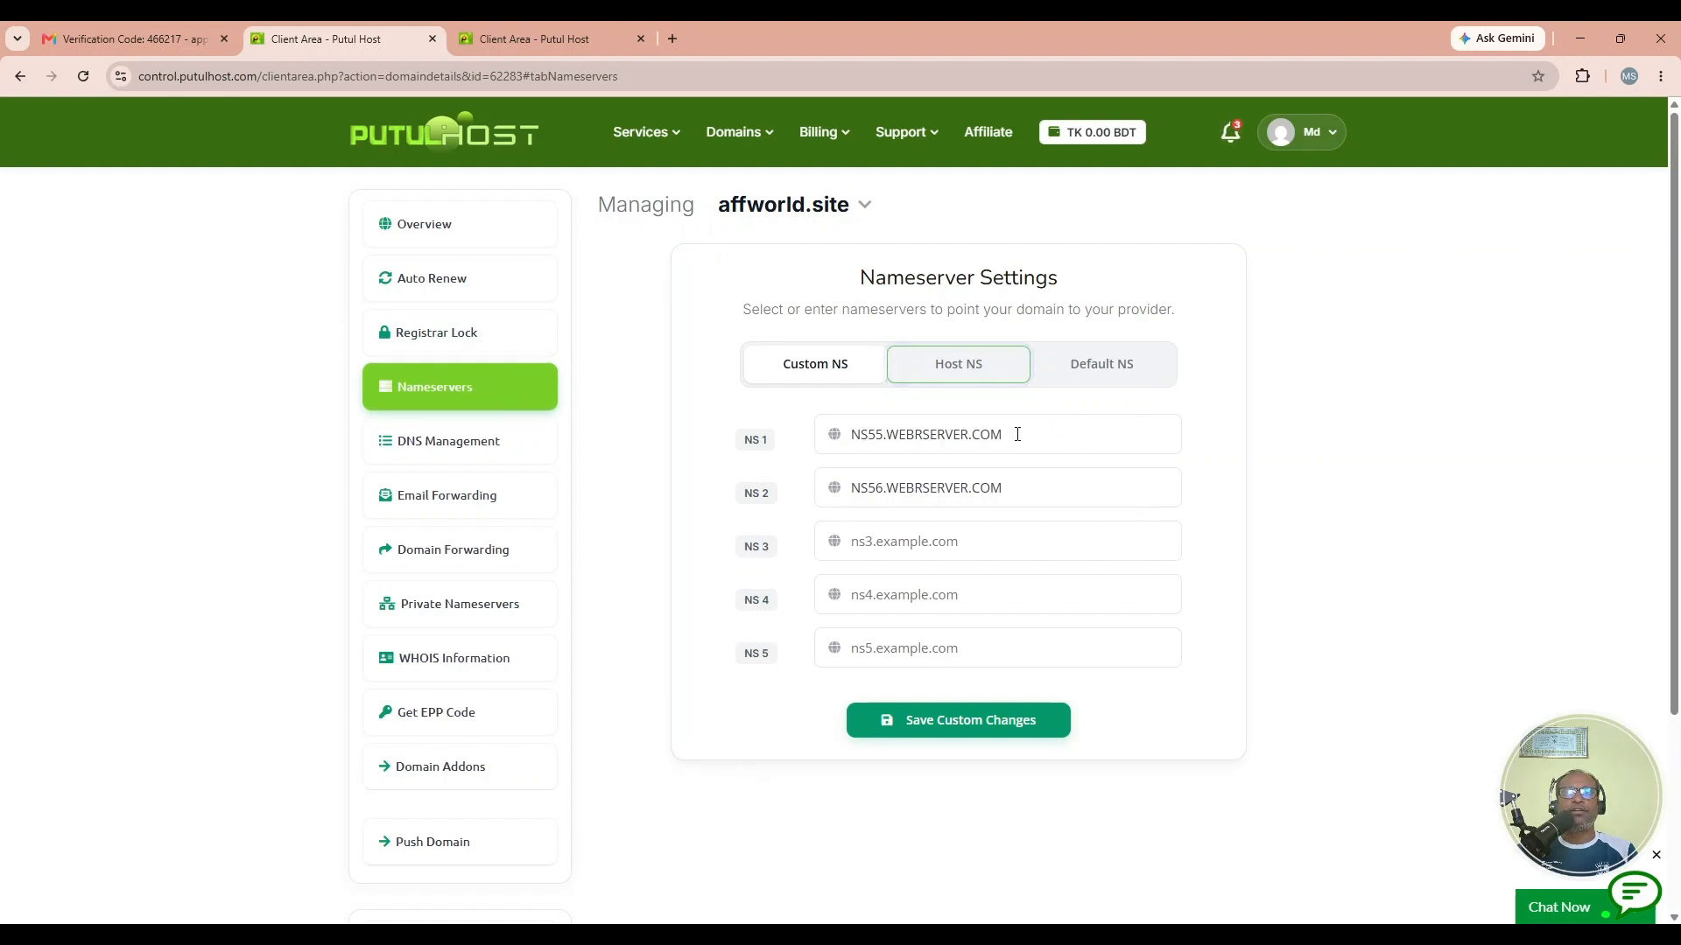
# Step: Compare the nameservers in the affworld.site hosting details with those in the domain's nameserver settings
pyautogui.click(566, 36)
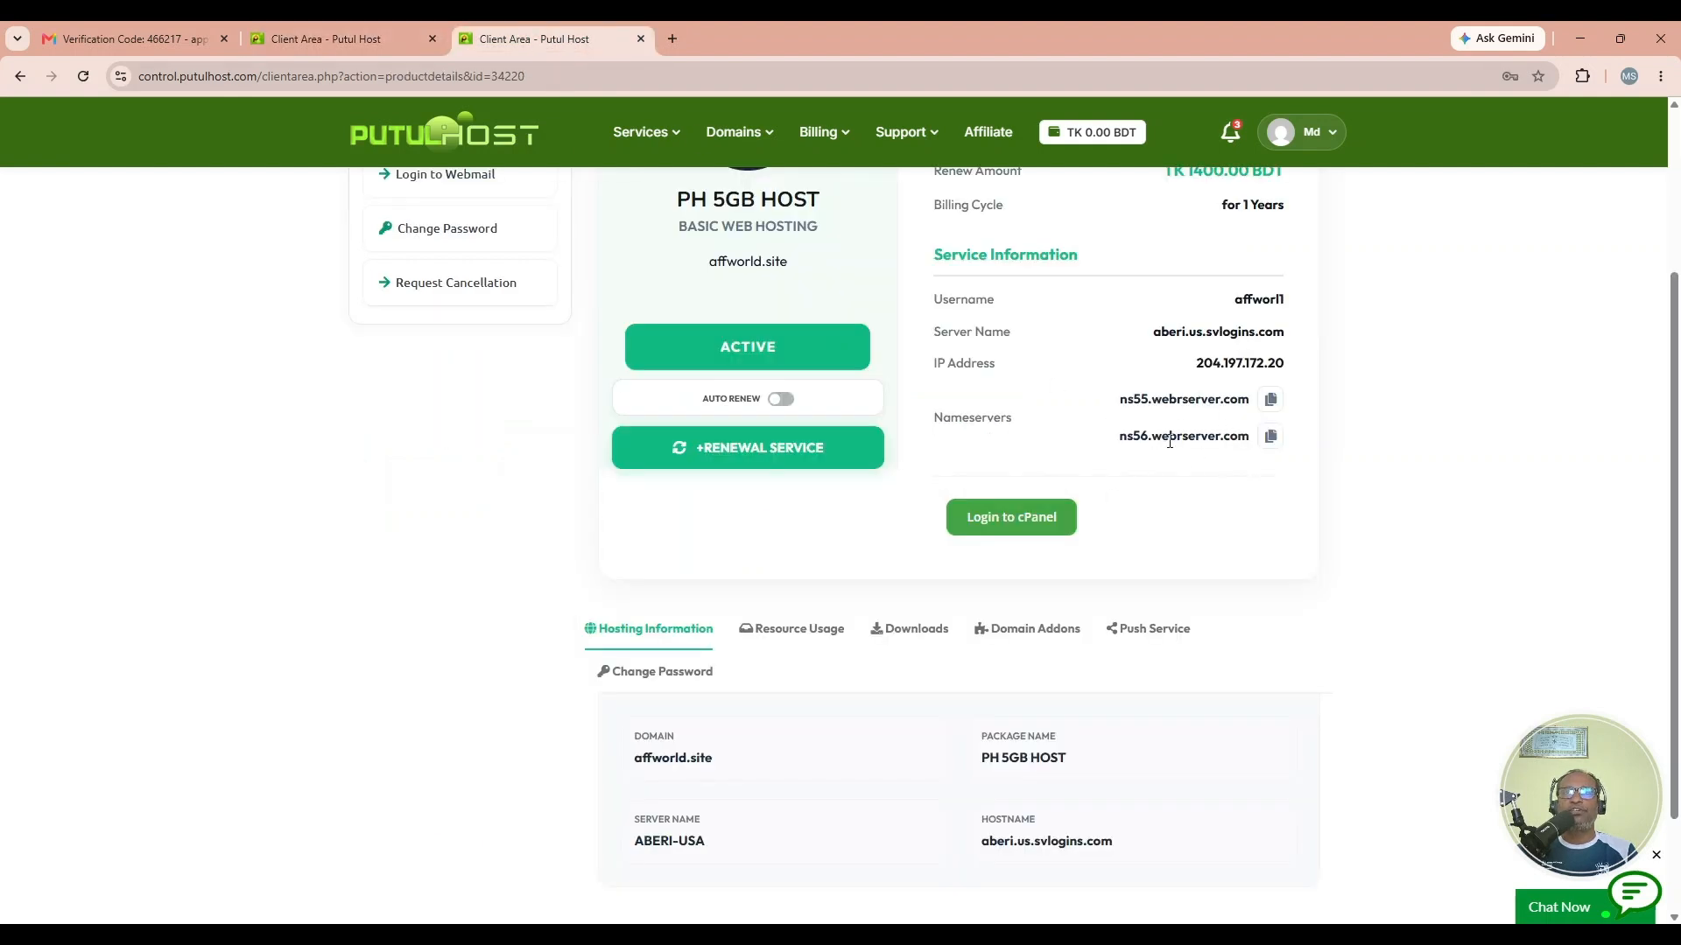
pyautogui.click(394, 37)
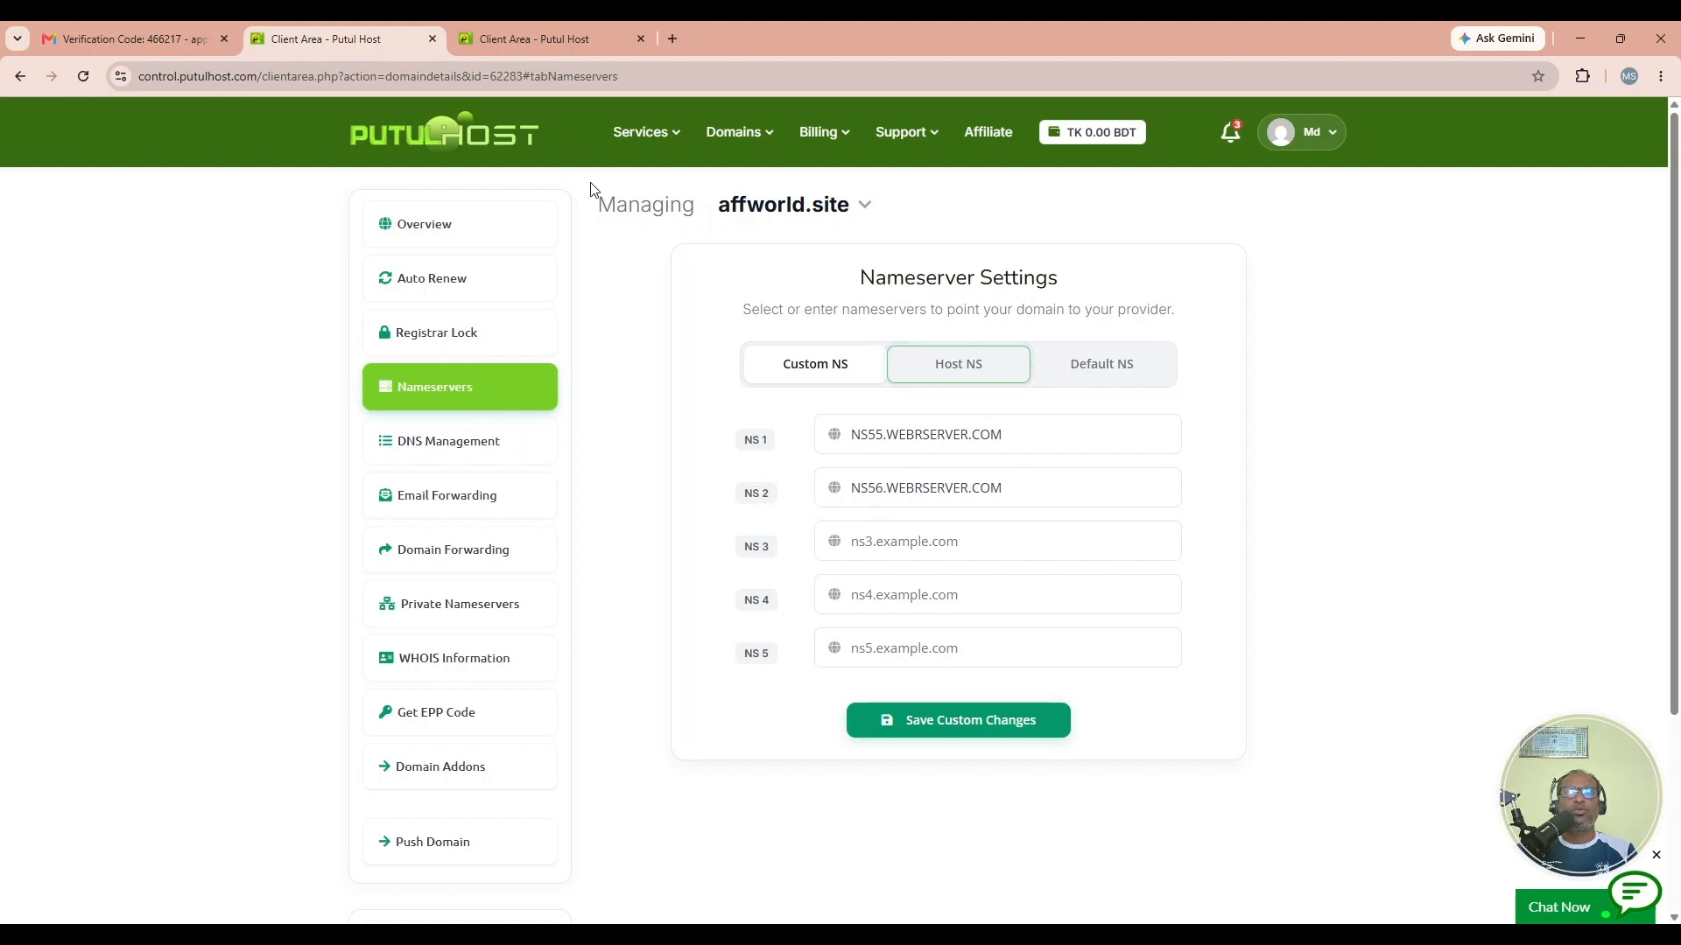
pyautogui.click(553, 41)
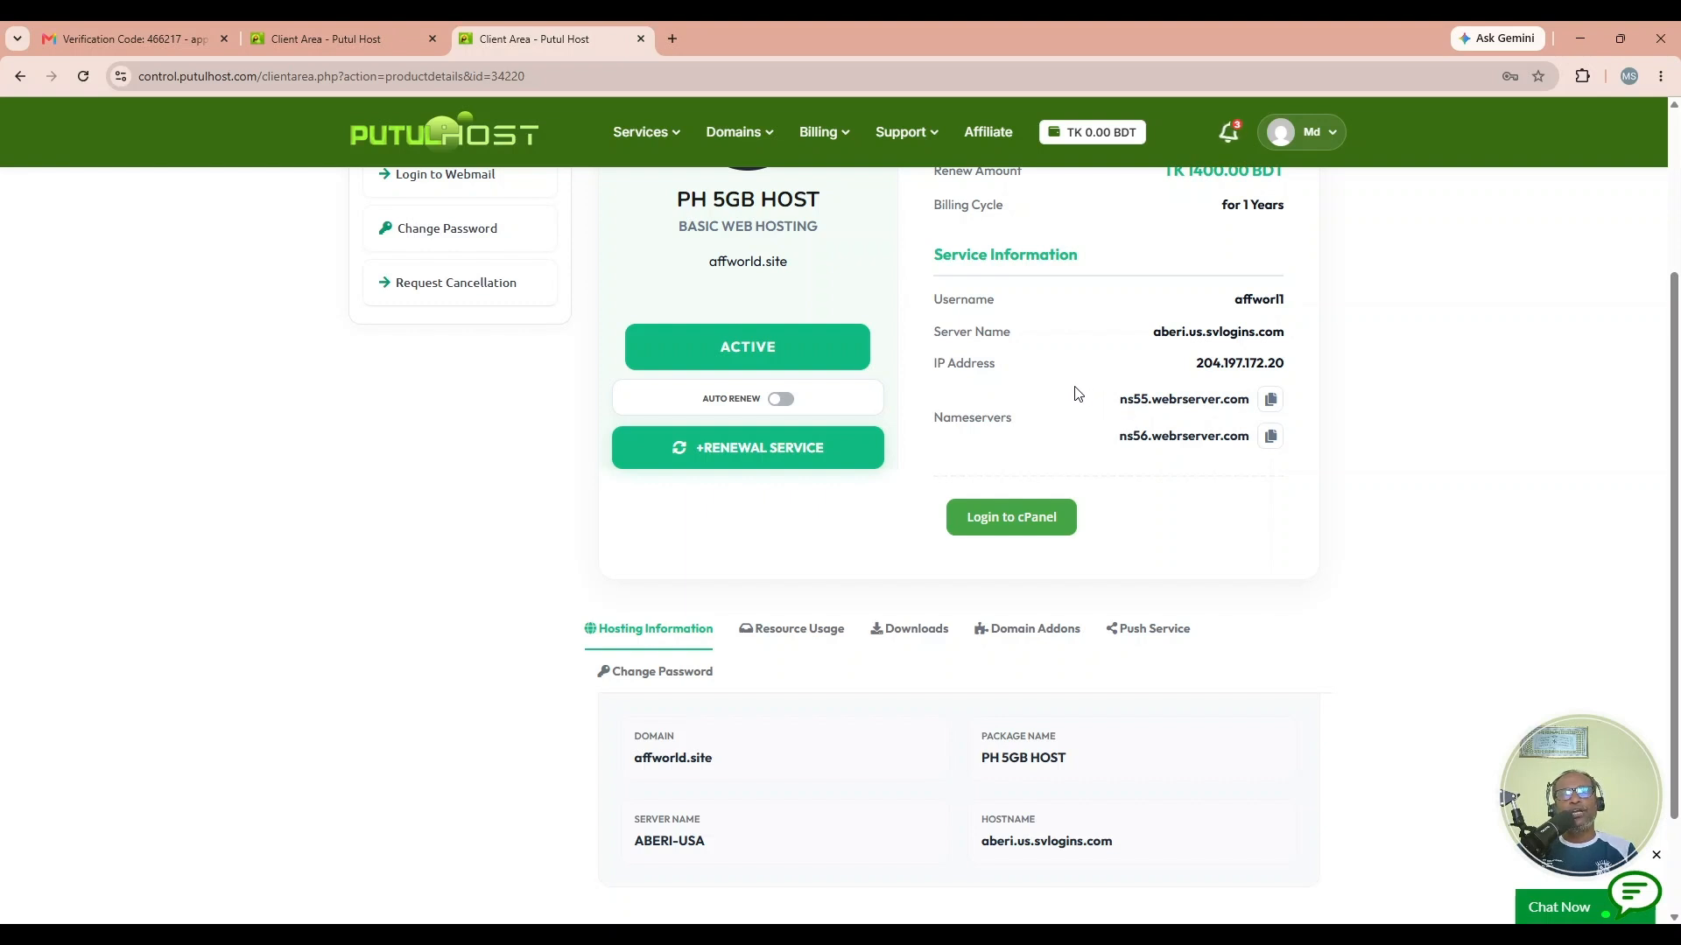
pyautogui.click(412, 37)
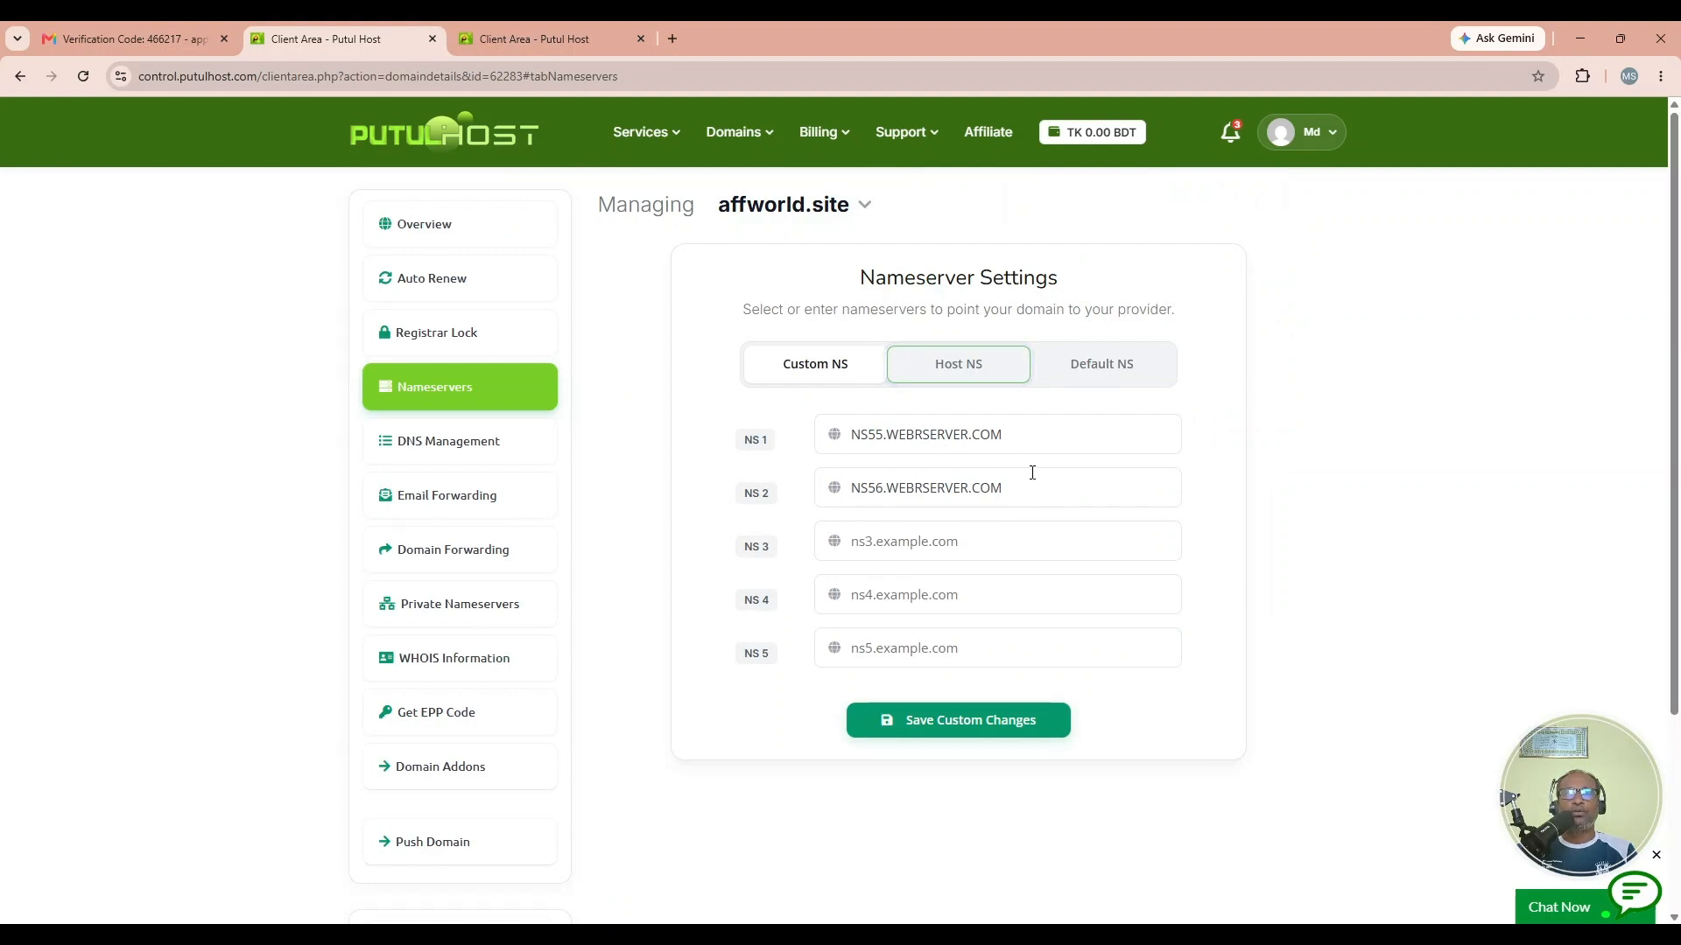
pyautogui.click(570, 41)
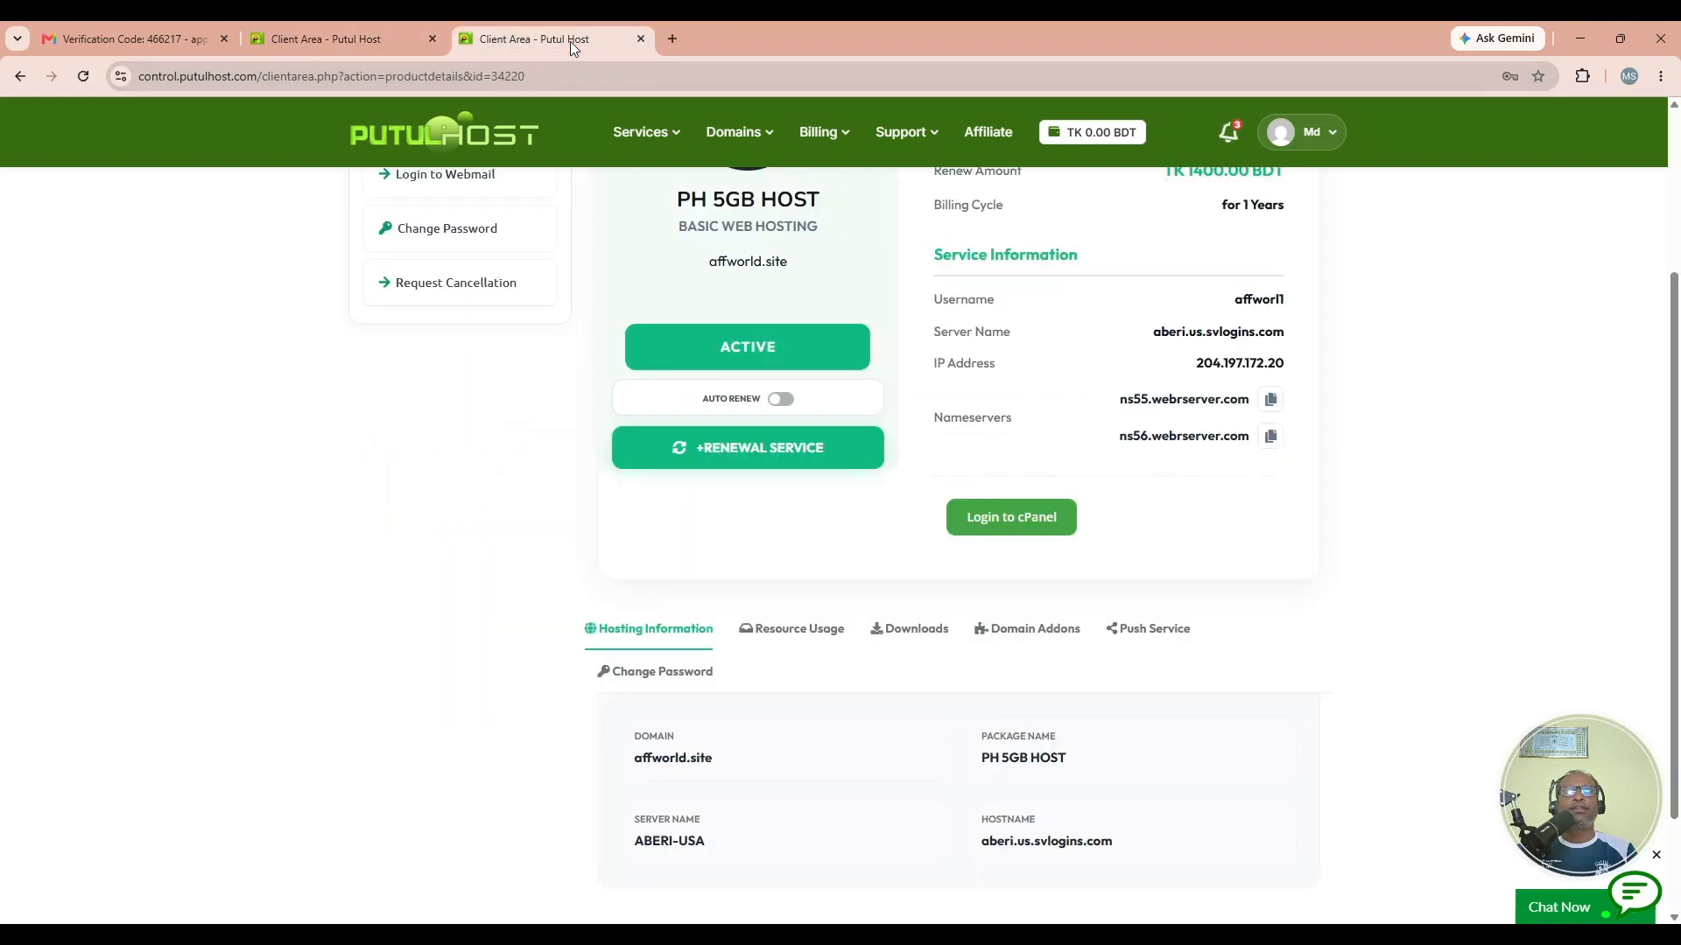
# Step: Open Hostinger's web hosting page in a new tab and examine its plans and prices
pyautogui.click(671, 37)
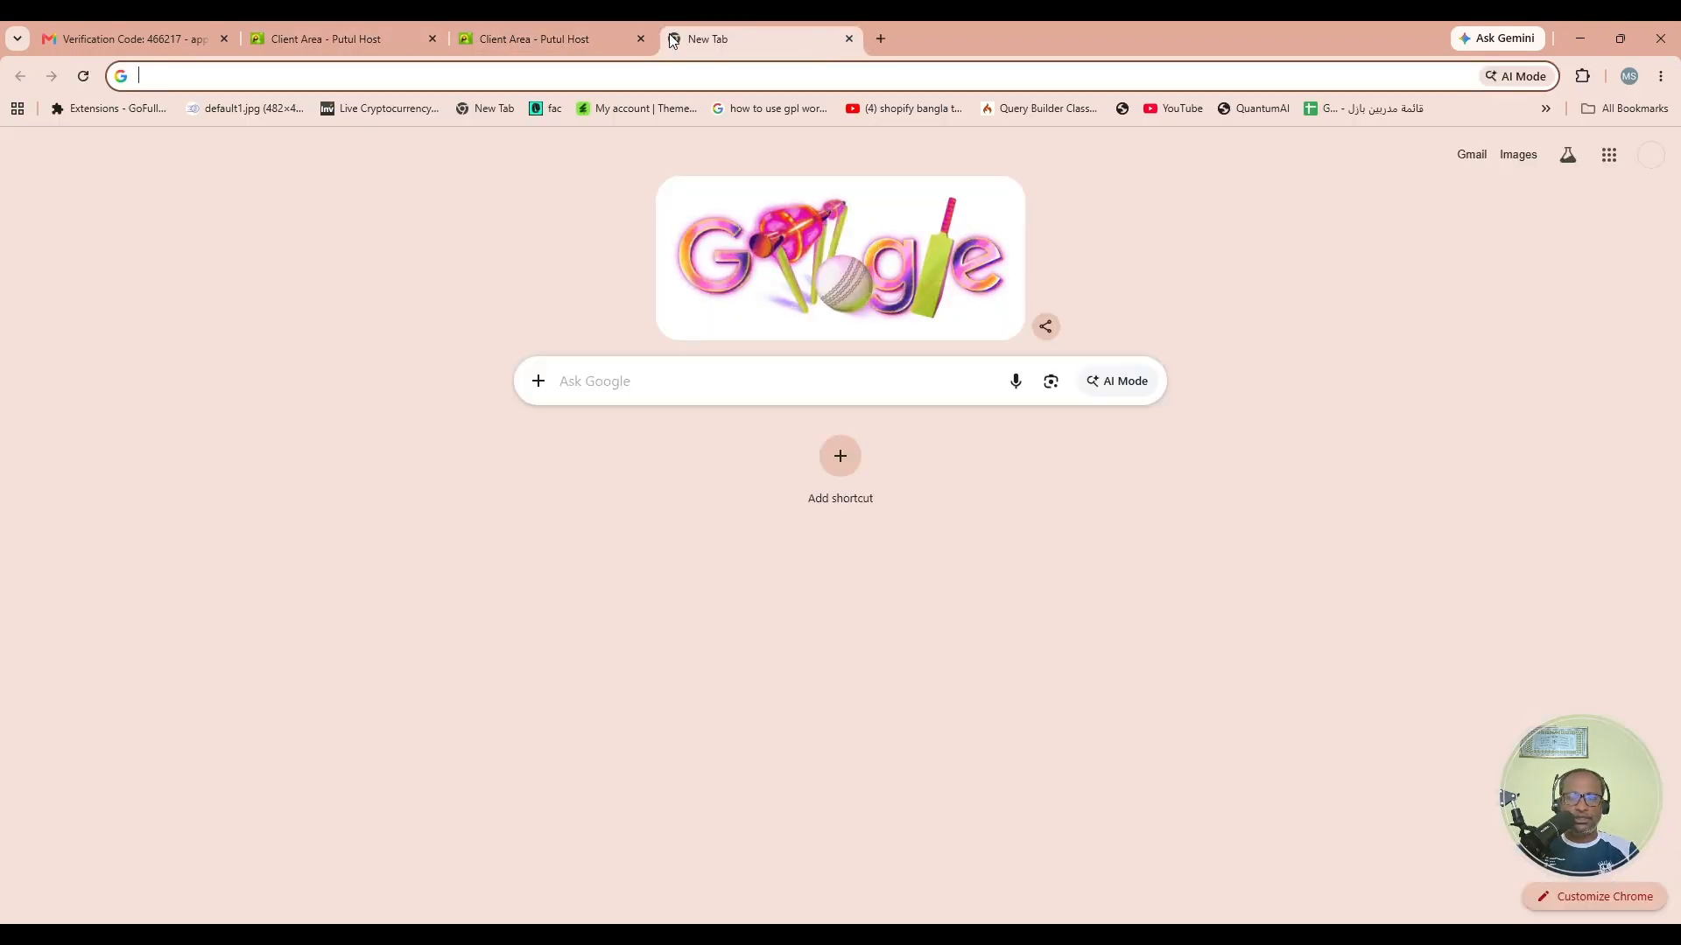
pyautogui.write('host')
pyautogui.press('Return')
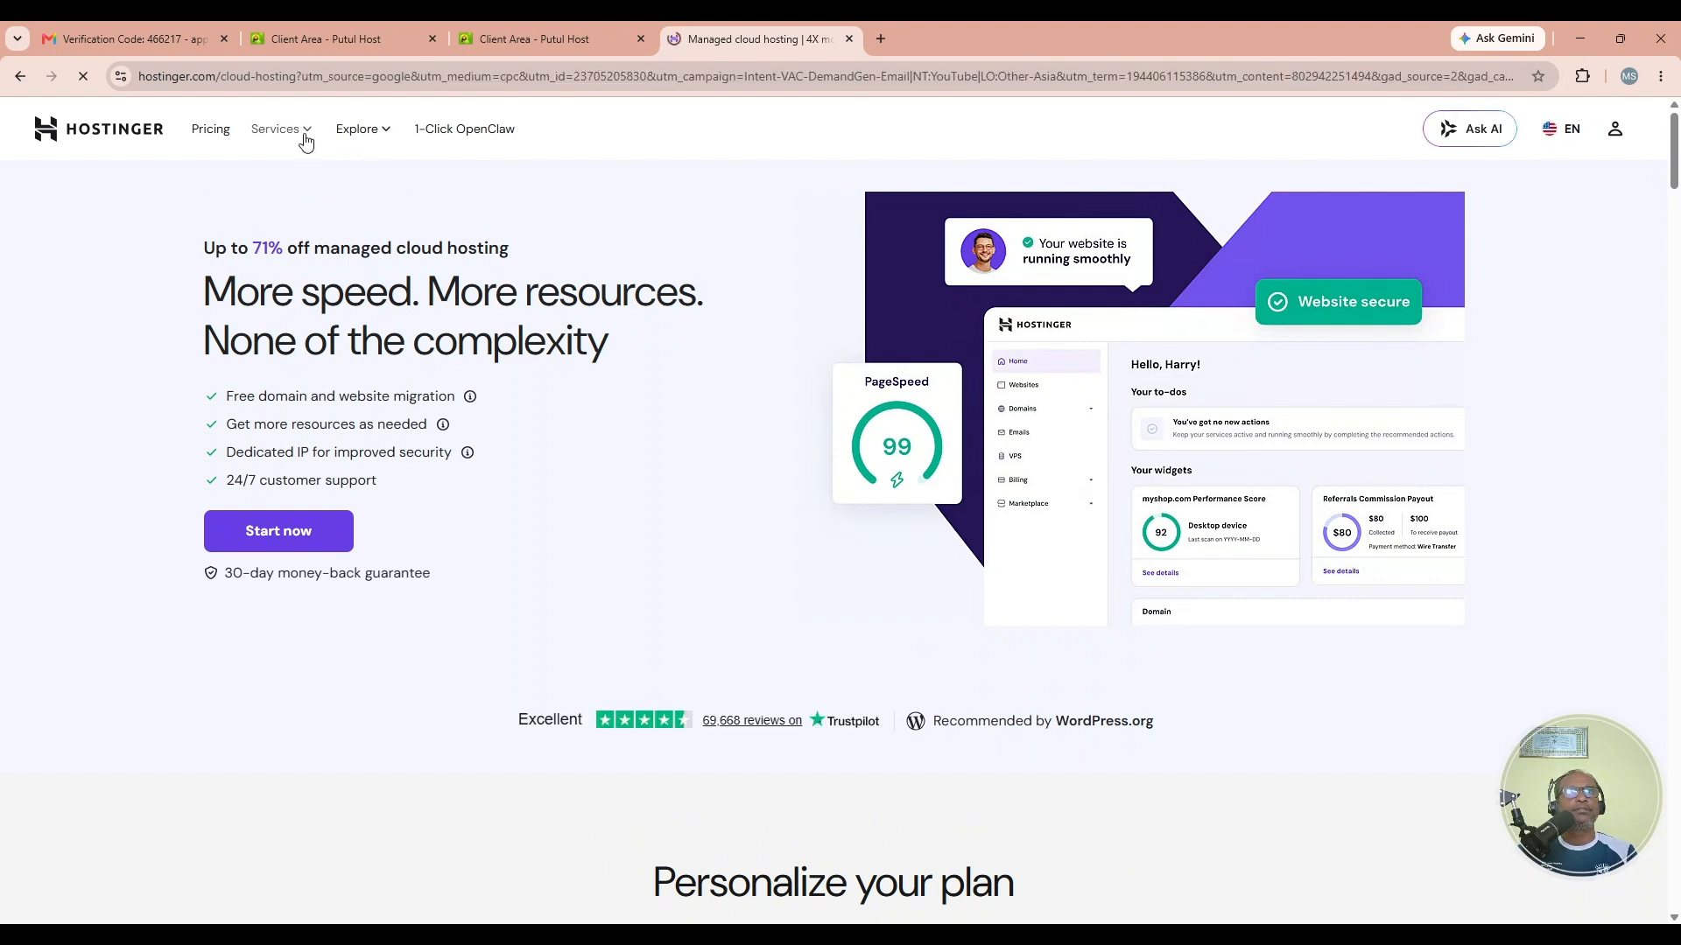
pyautogui.click(304, 137)
pyautogui.click(735, 234)
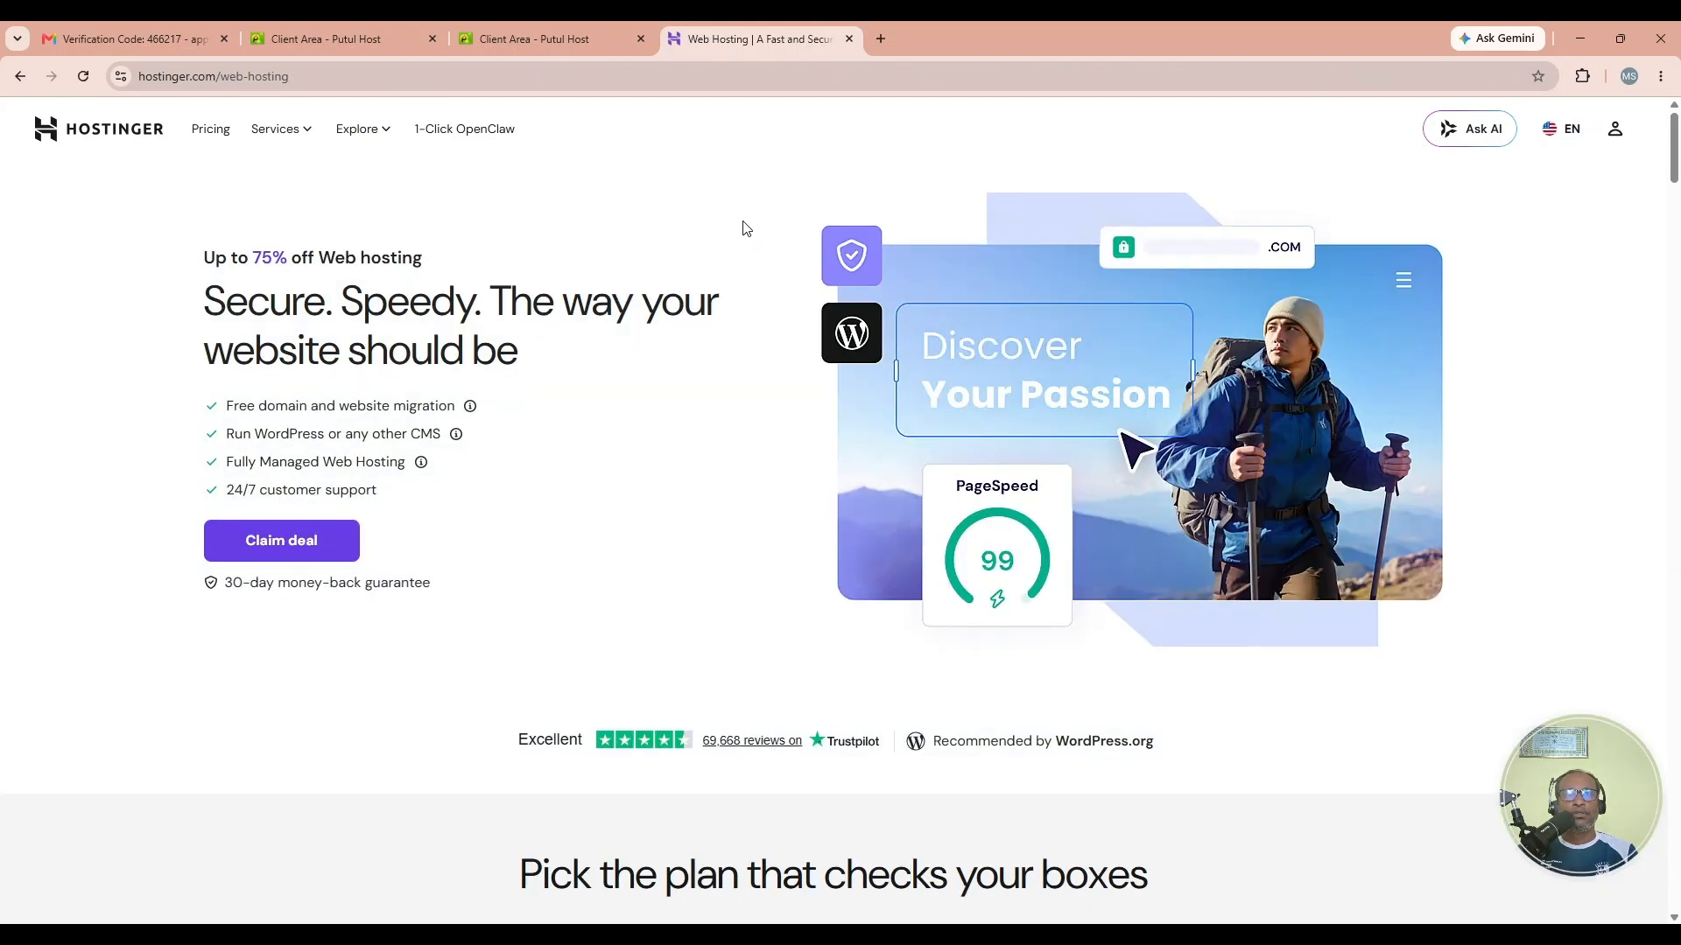
pyautogui.click(340, 539)
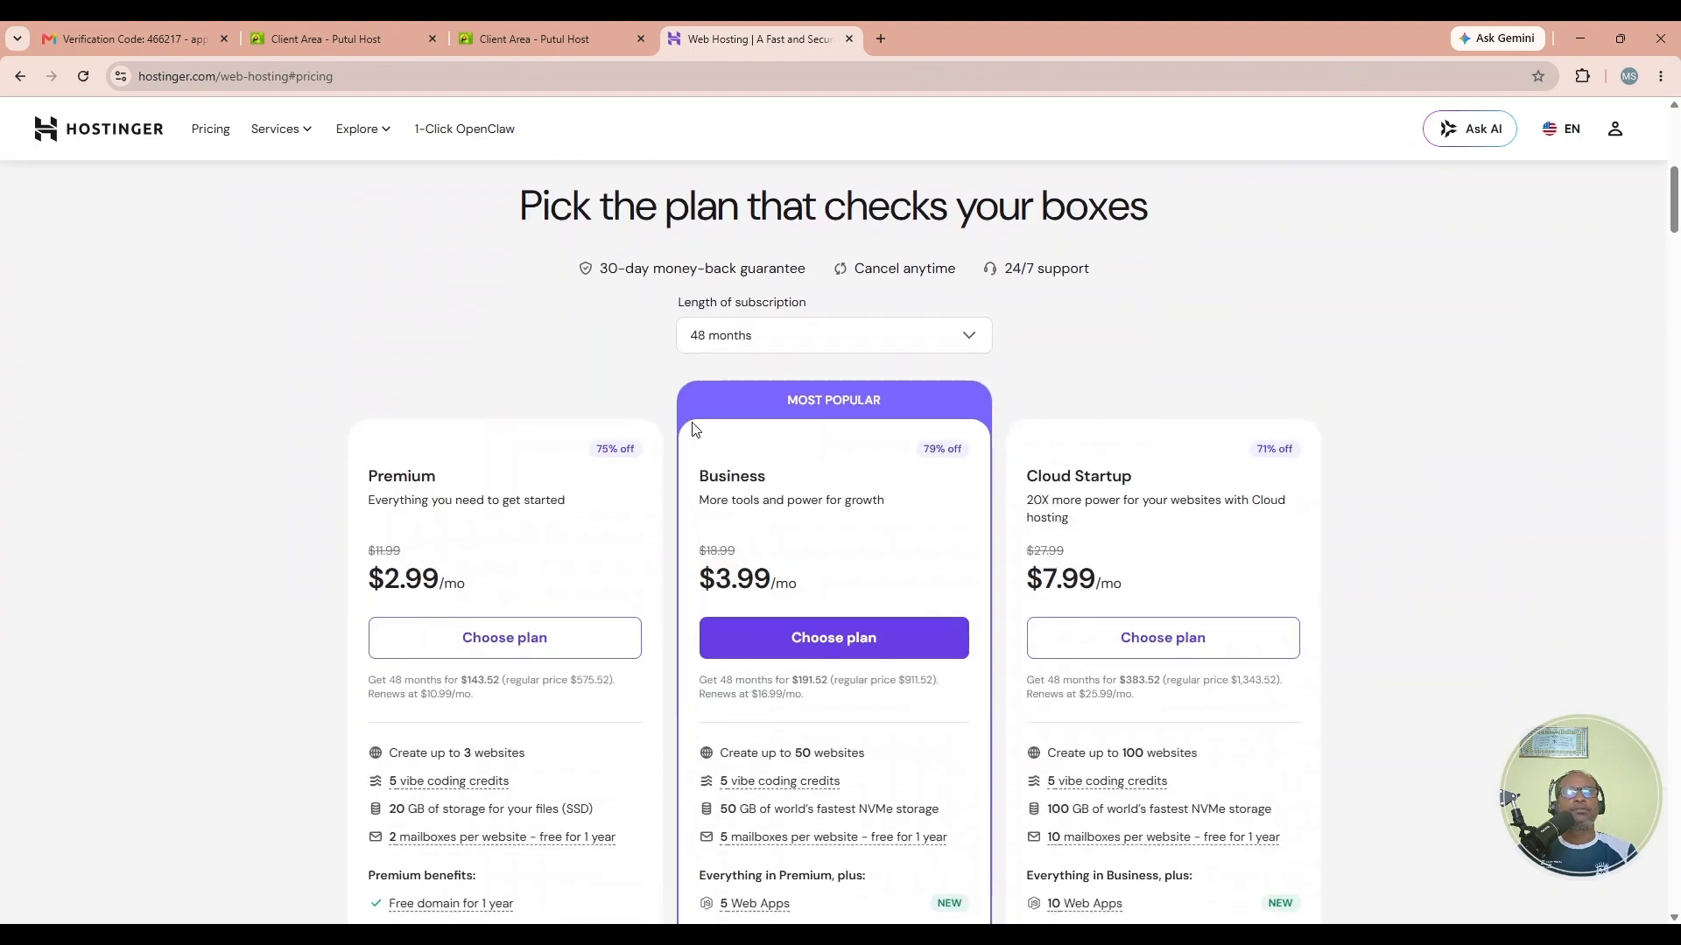
pyautogui.scroll(-5, 879, 316)
pyautogui.scroll(3, 879, 316)
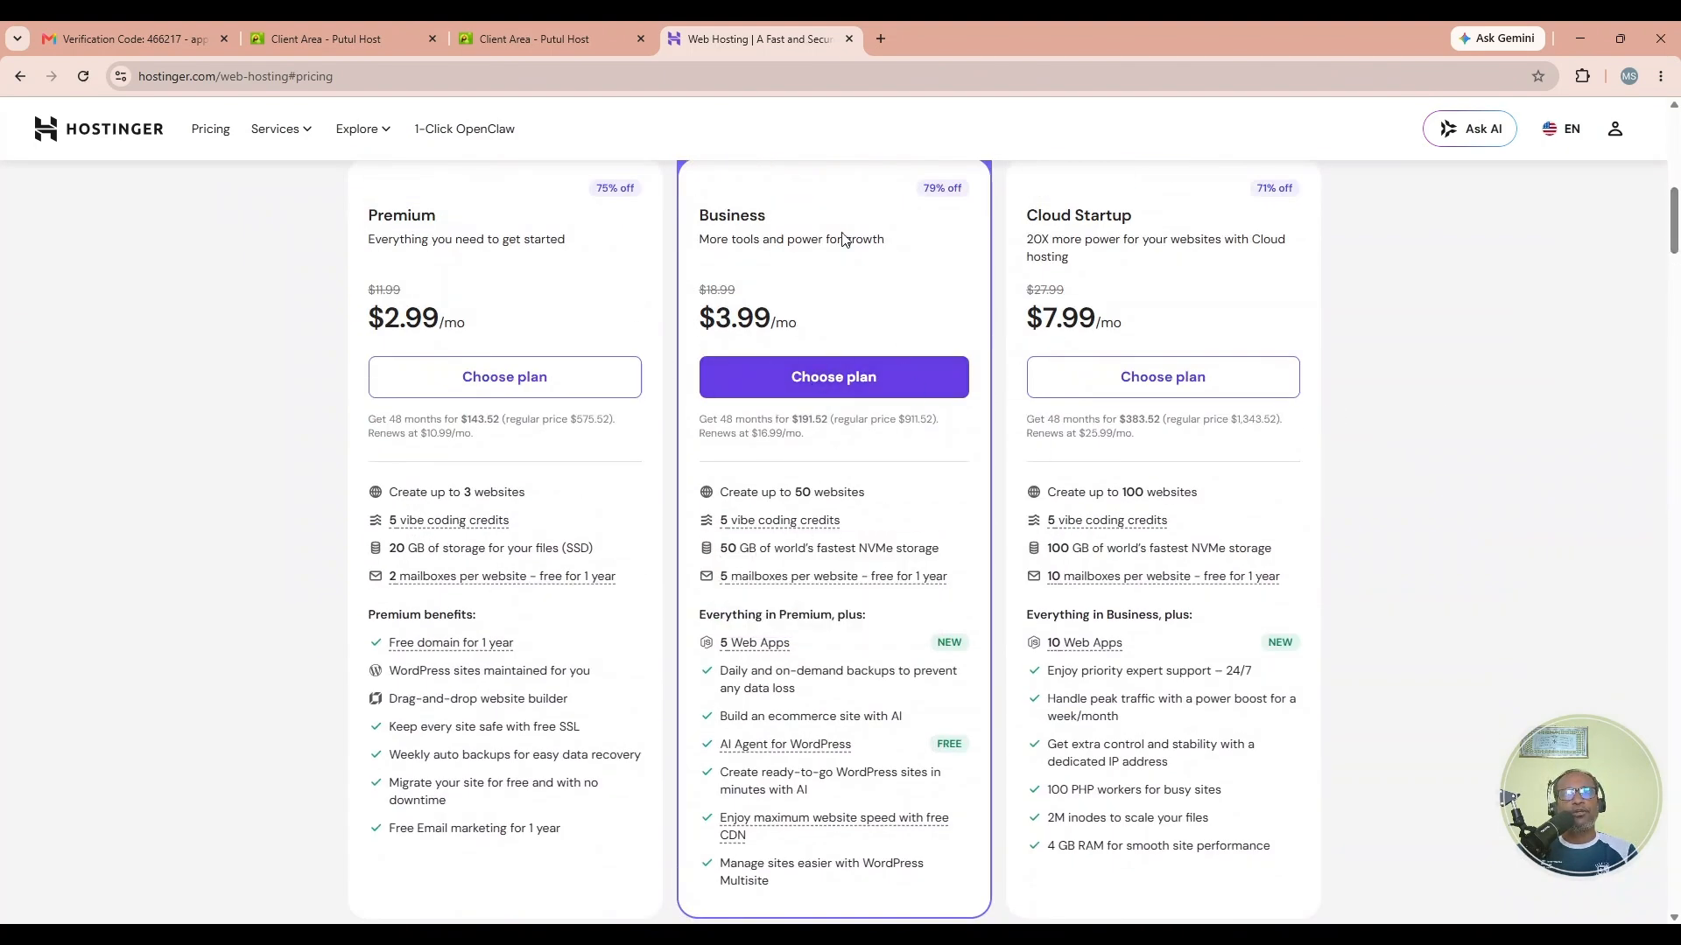
# Step: Review the affworld.site hosting details and nameserver settings again, and return to Hostinger's web hosting plans
pyautogui.click(555, 24)
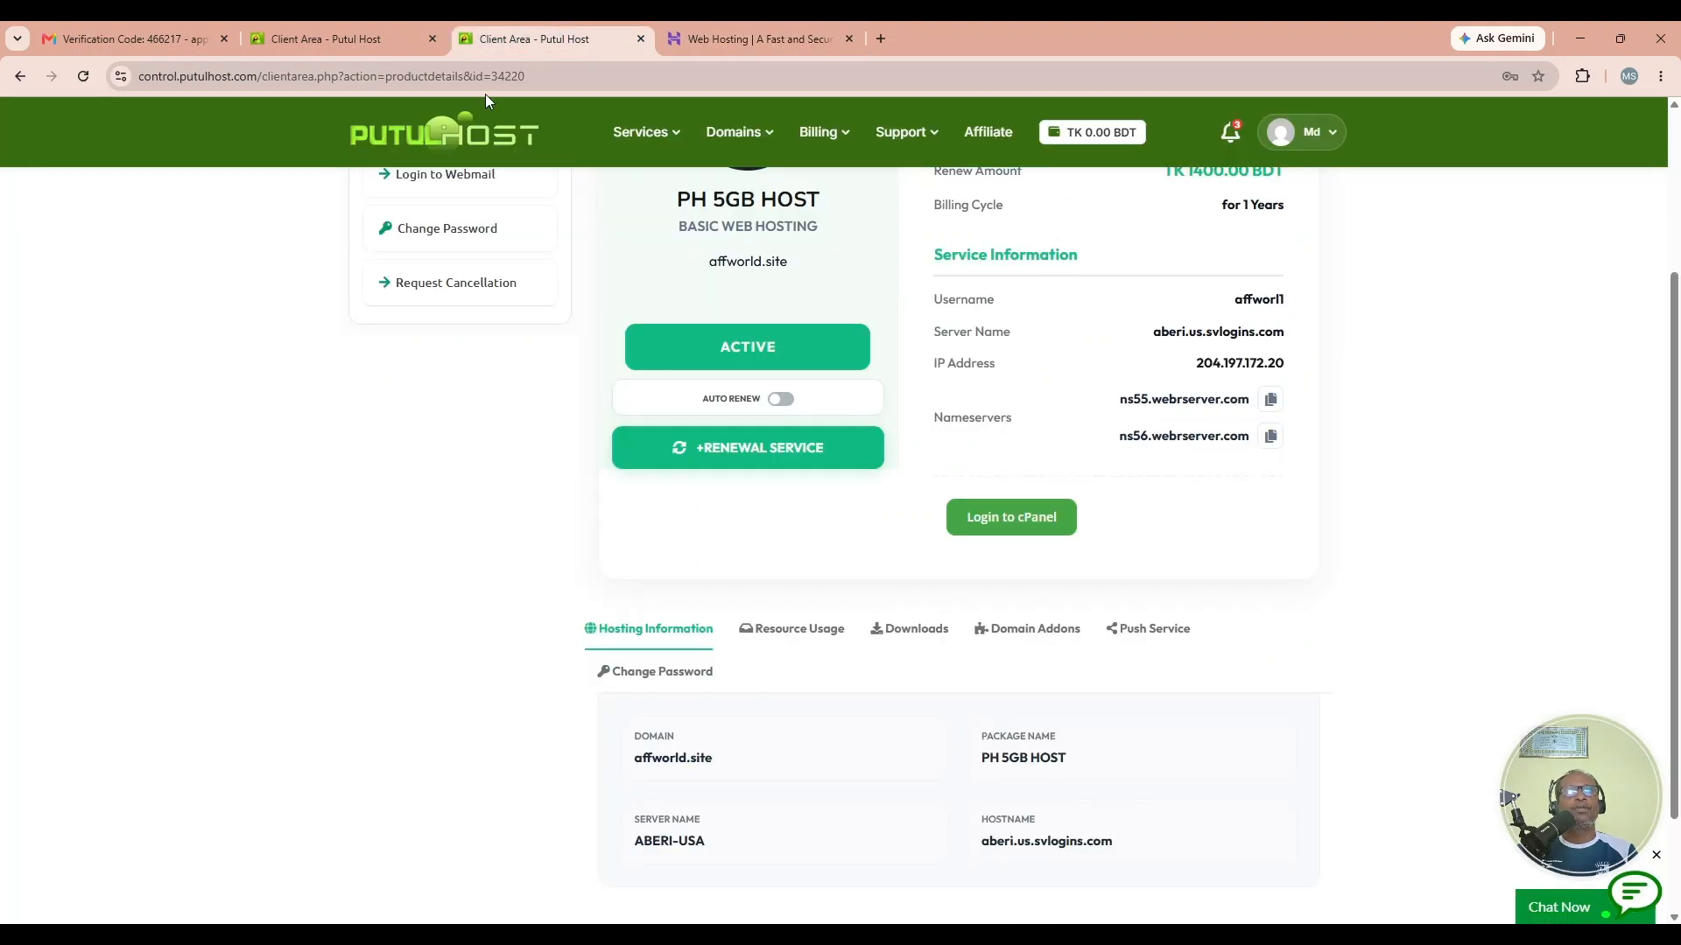
pyautogui.click(376, 37)
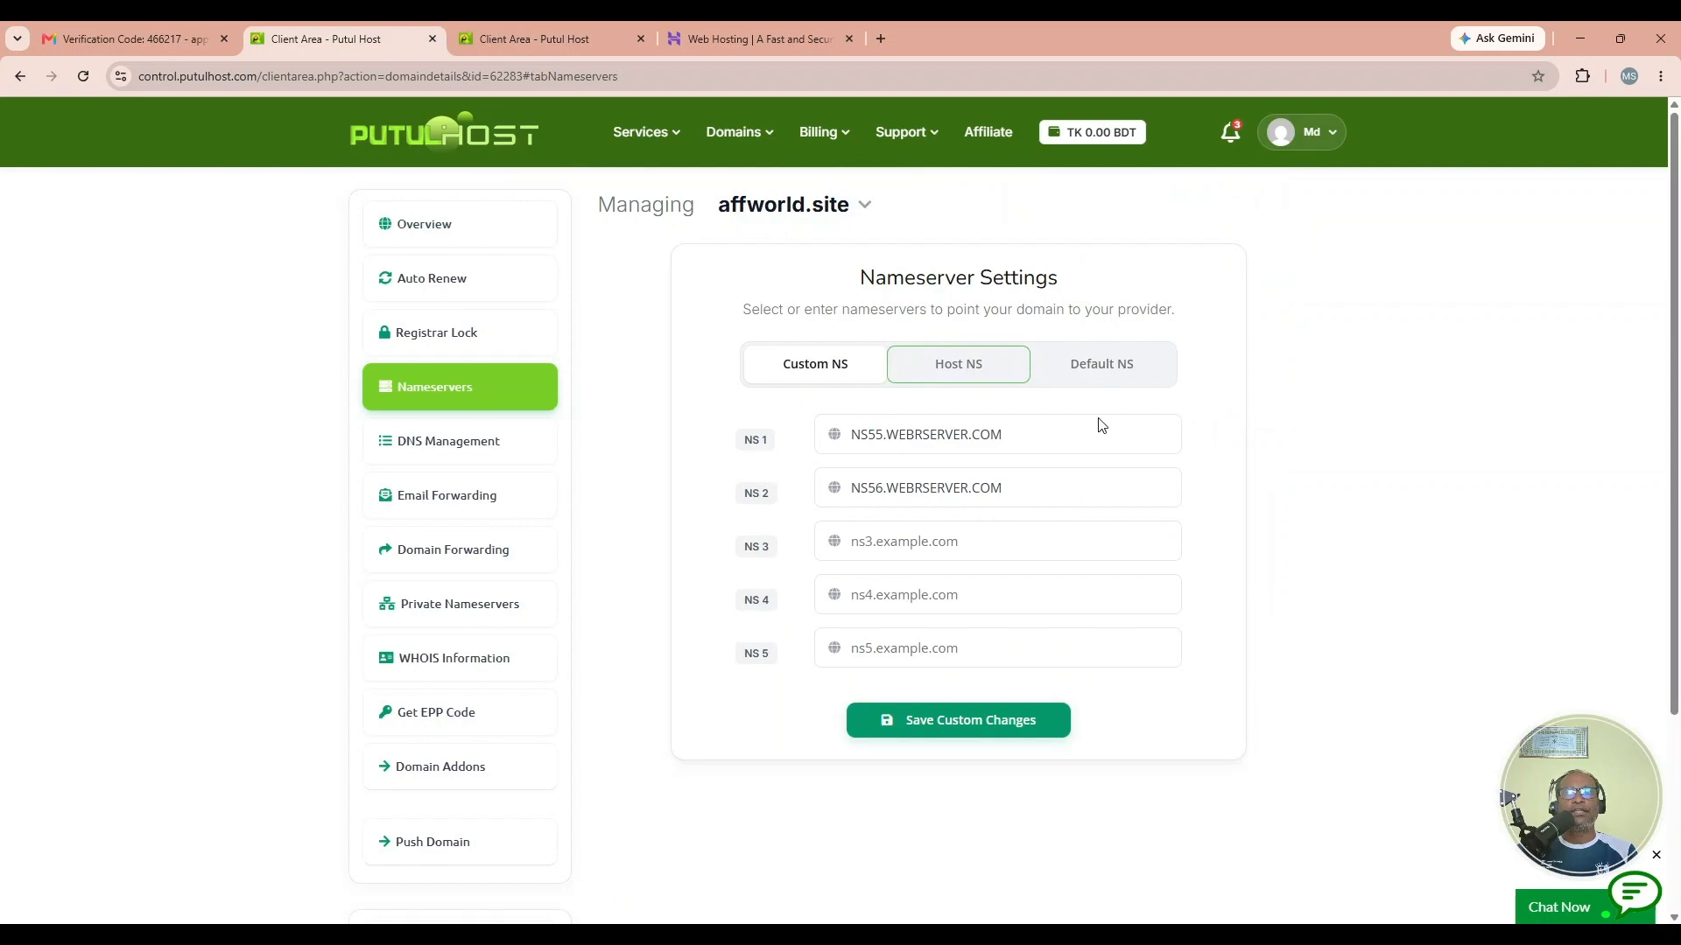
pyautogui.click(747, 37)
pyautogui.moveTo(1674, 246); pyautogui.dragTo(1674, 172)
pyautogui.scroll(-10, 1370, 458)
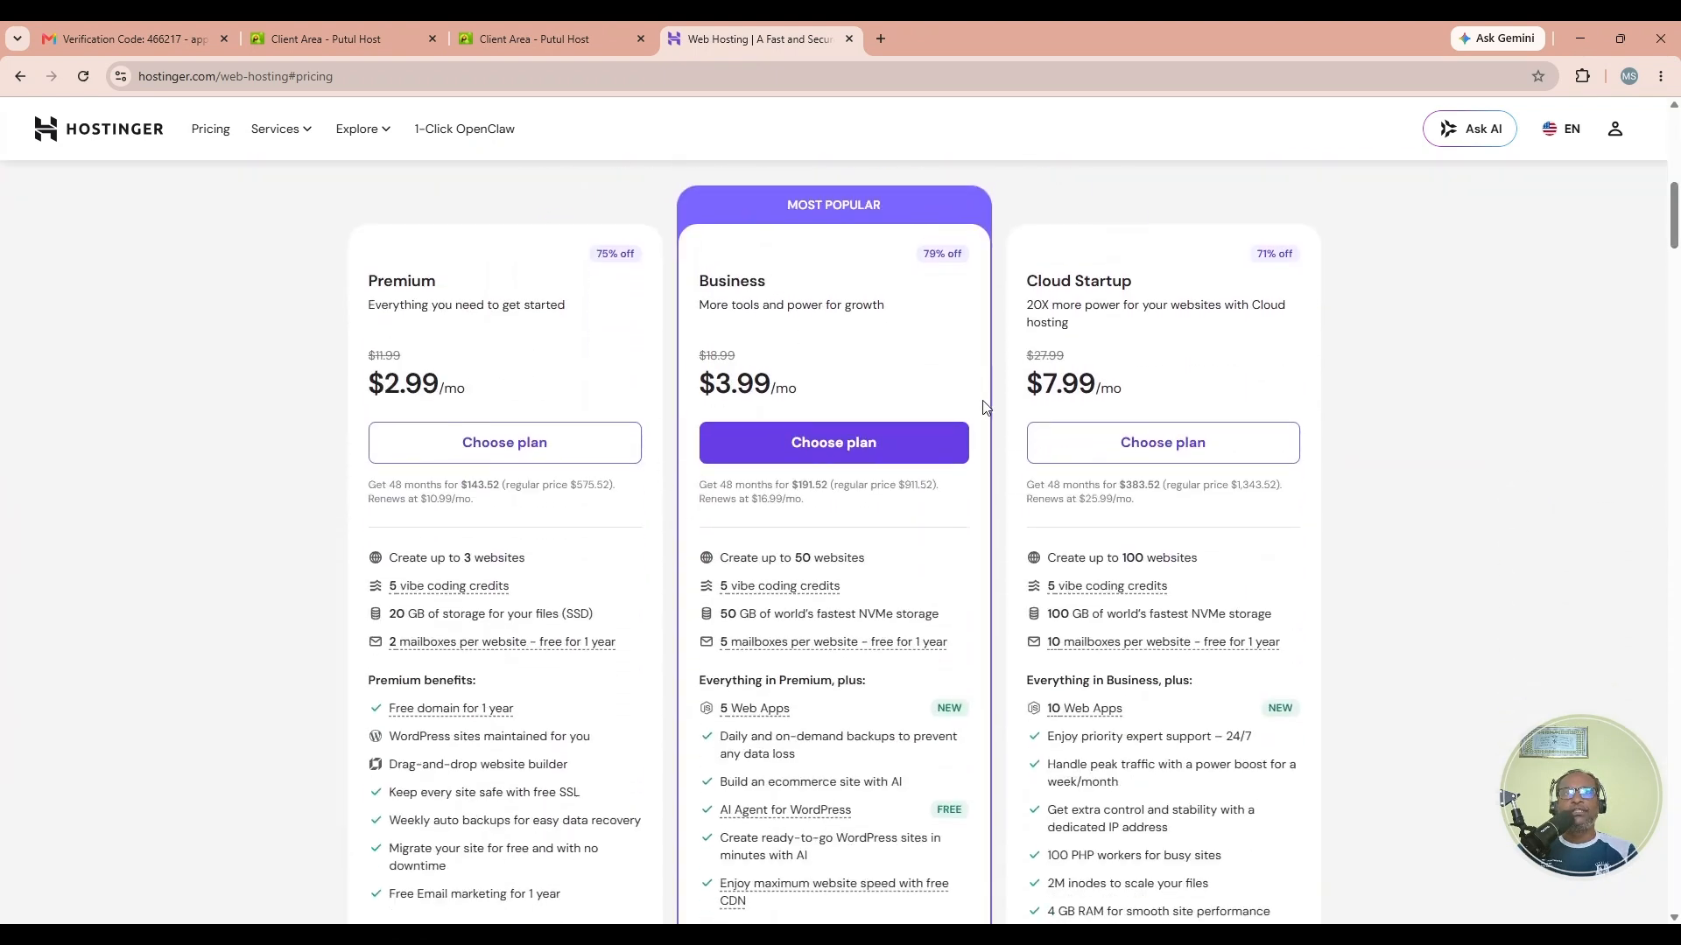
# Step: Review the affworld.site hosting details and its nameserver settings again alongside Hostinger's web hosting page
pyautogui.scroll(9, 1556, 277)
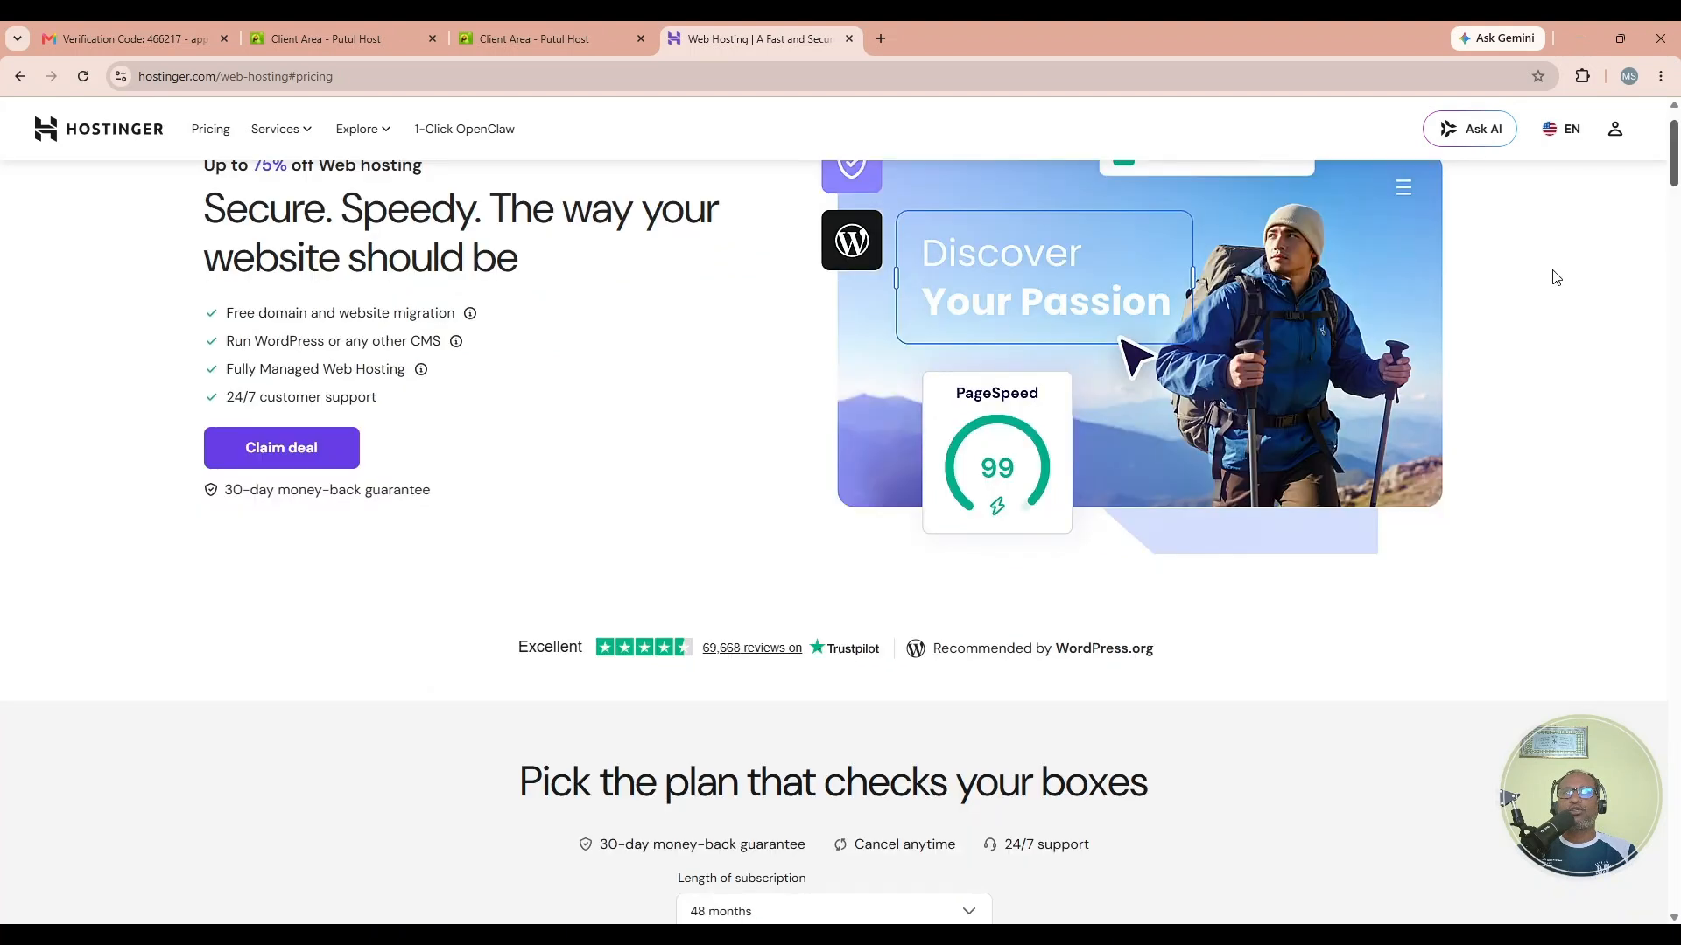
pyautogui.scroll(1, 1556, 278)
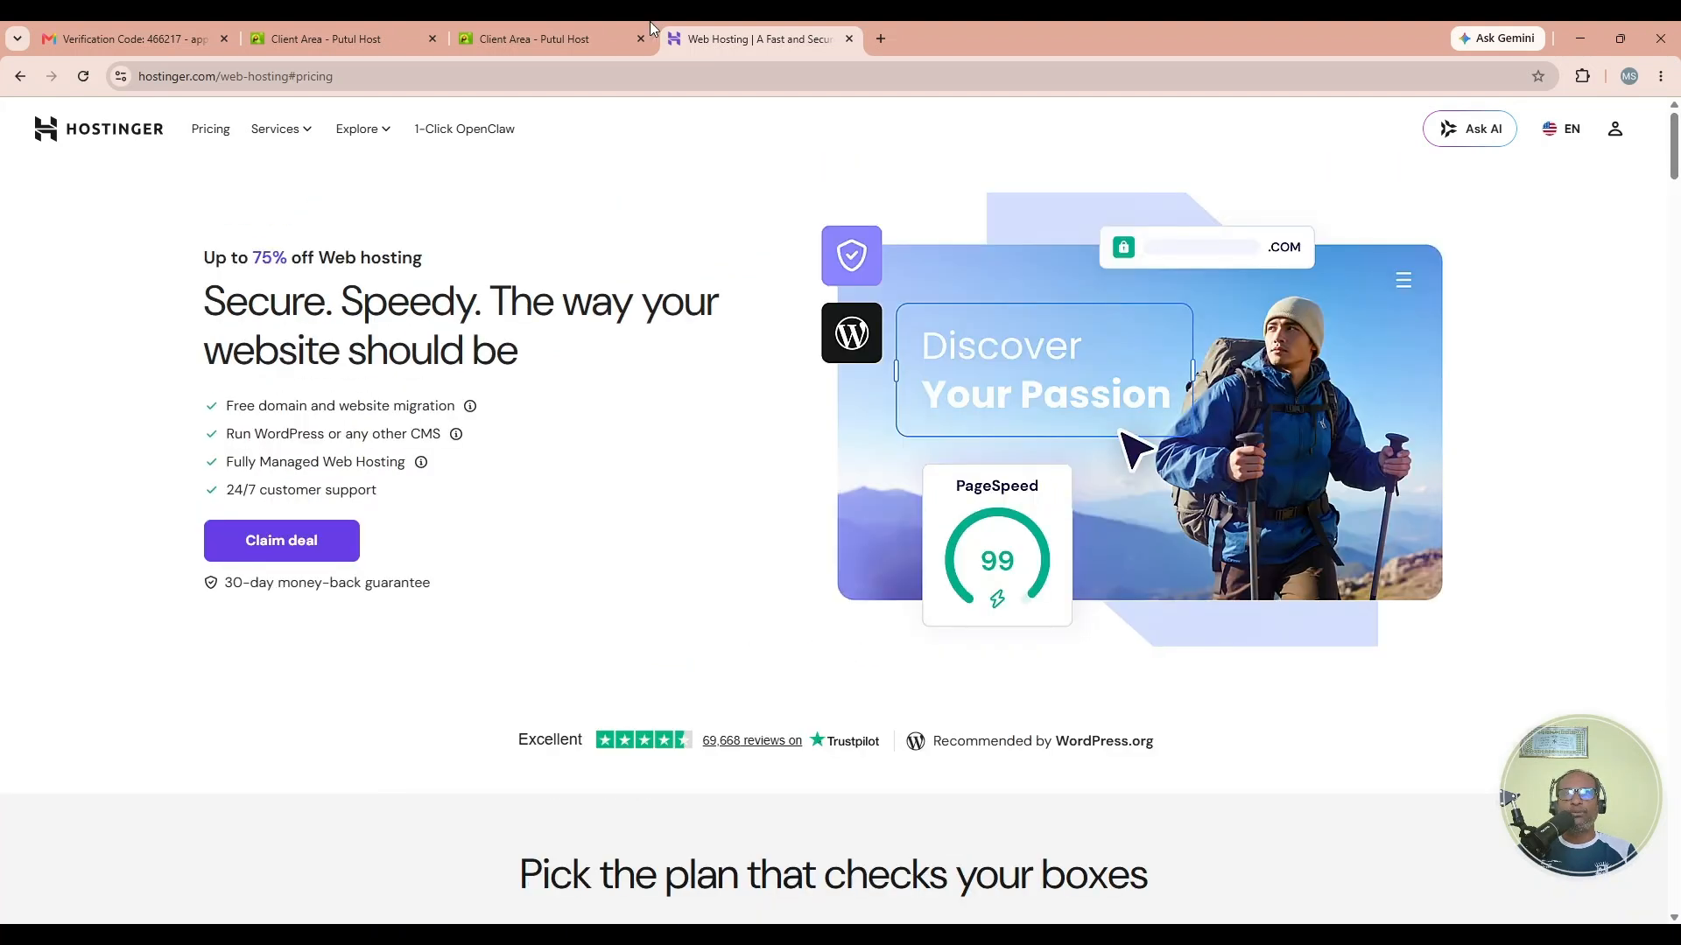
pyautogui.click(578, 39)
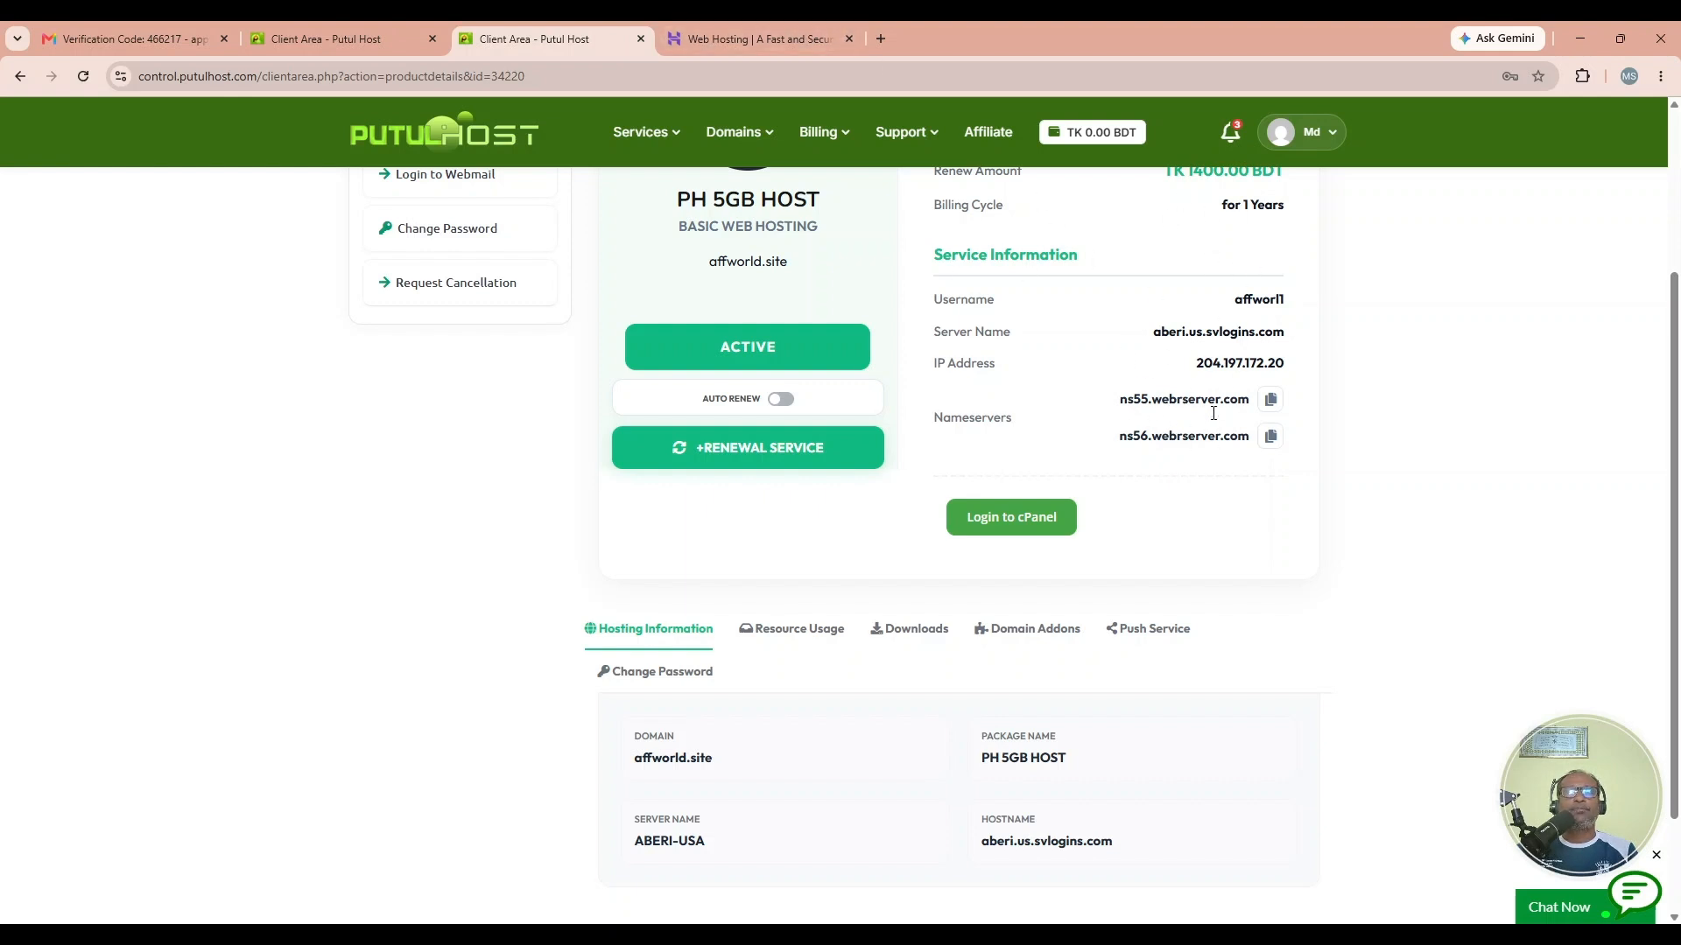
pyautogui.click(396, 26)
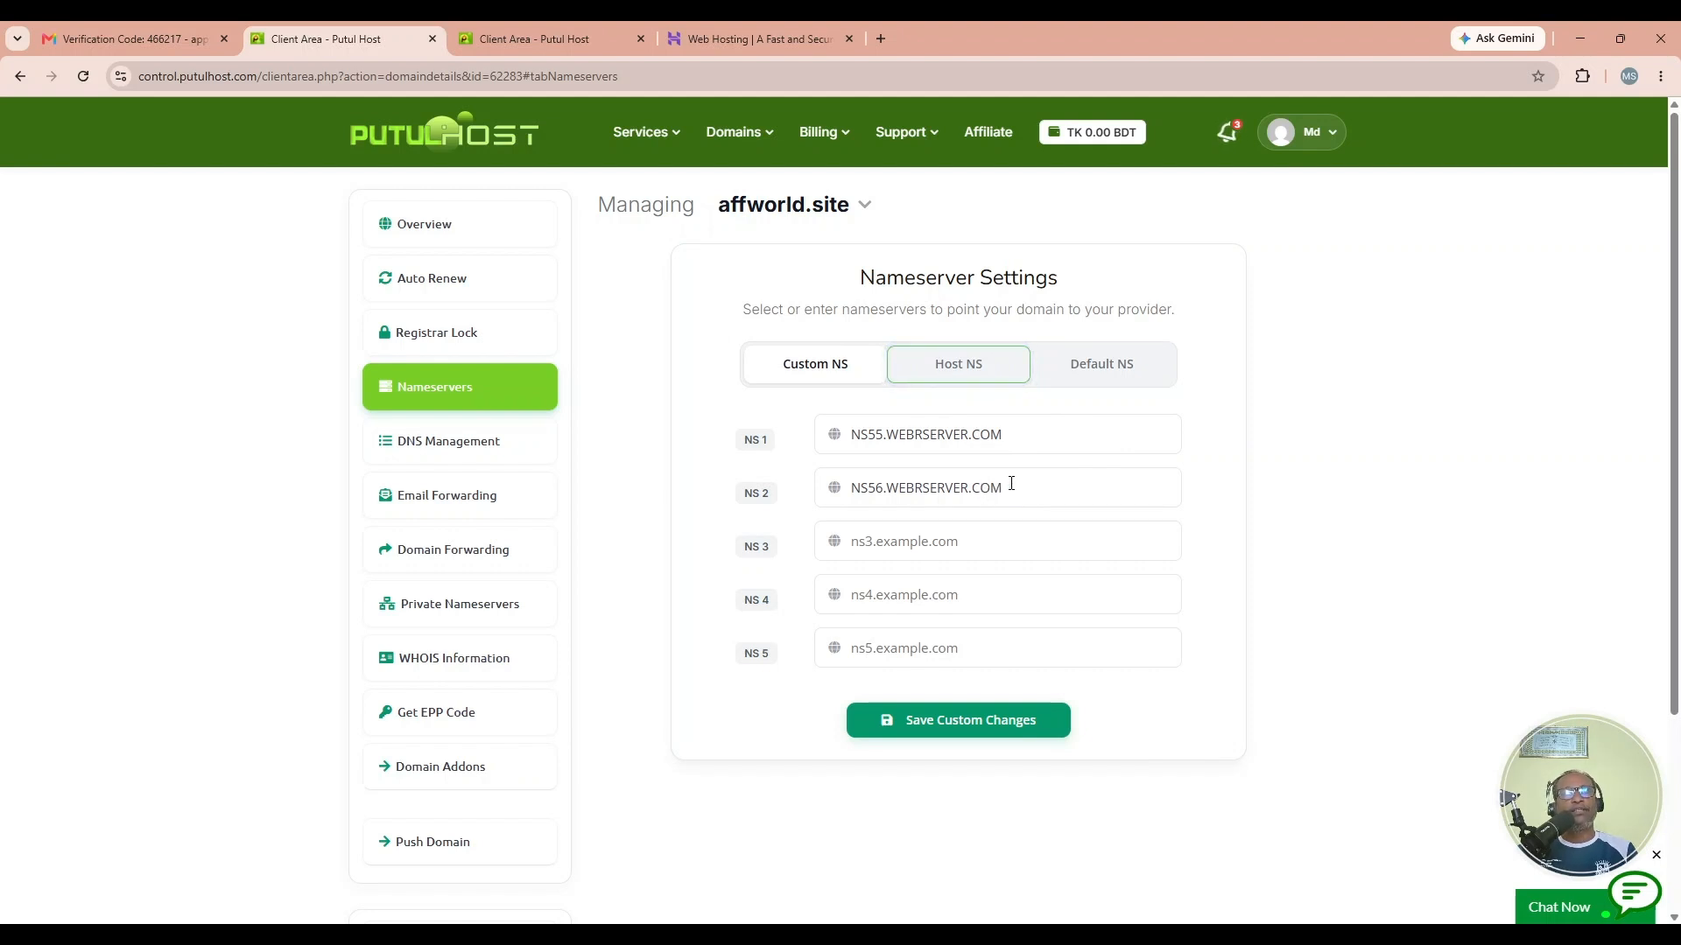
pyautogui.click(749, 38)
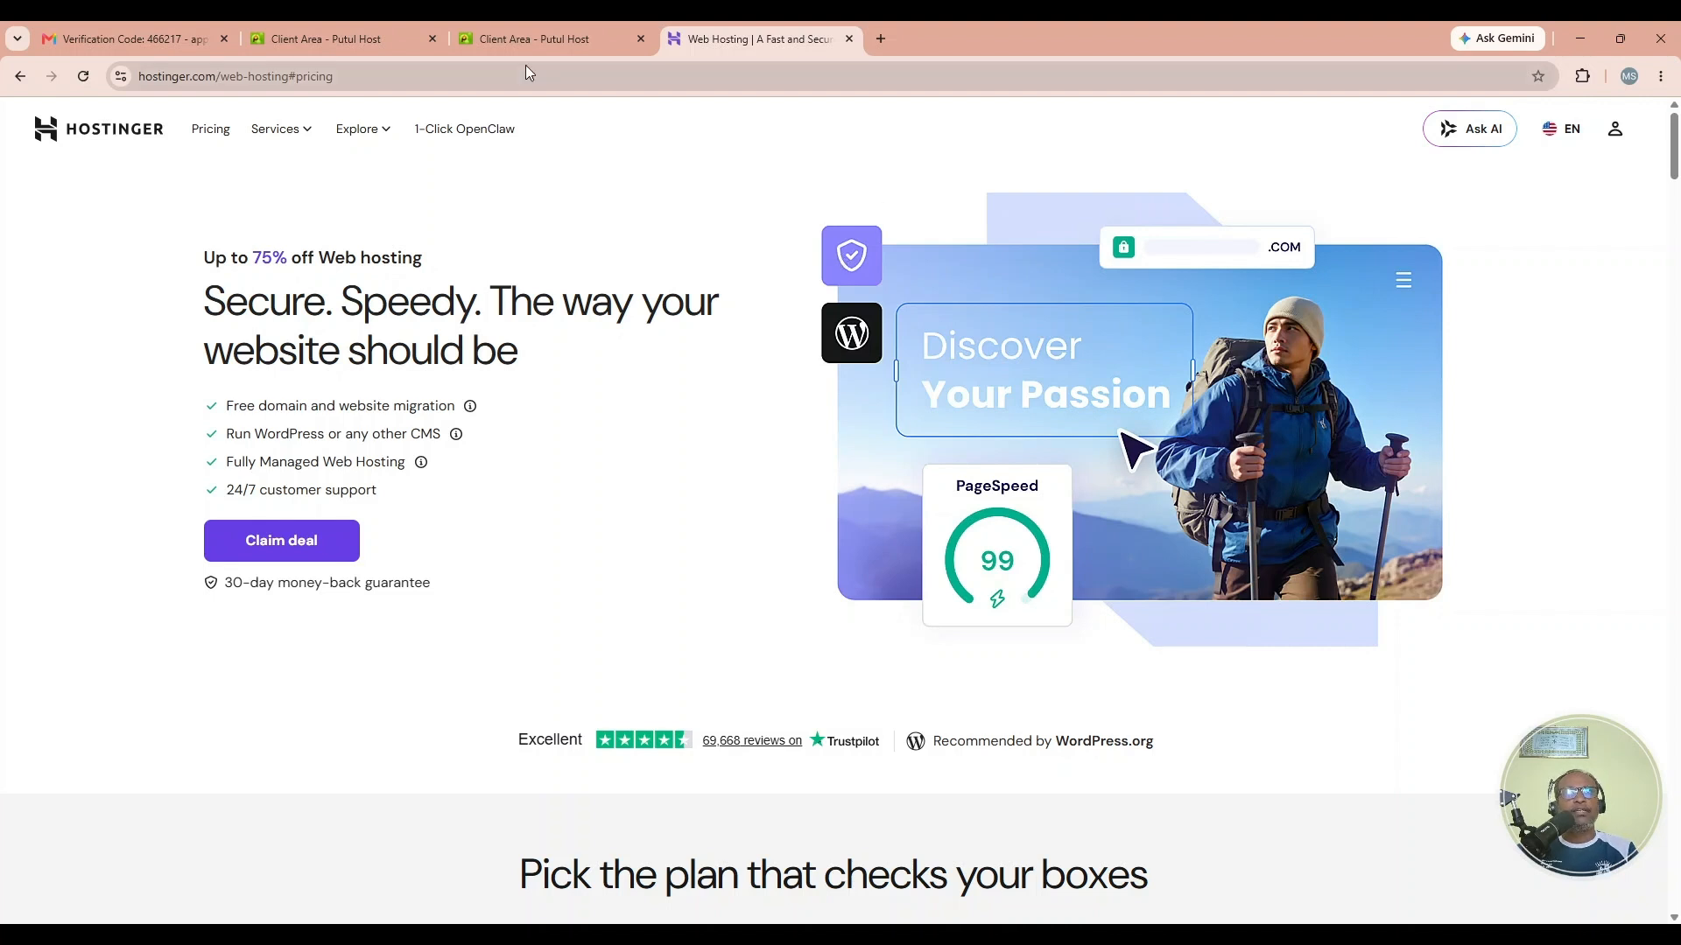
pyautogui.click(383, 27)
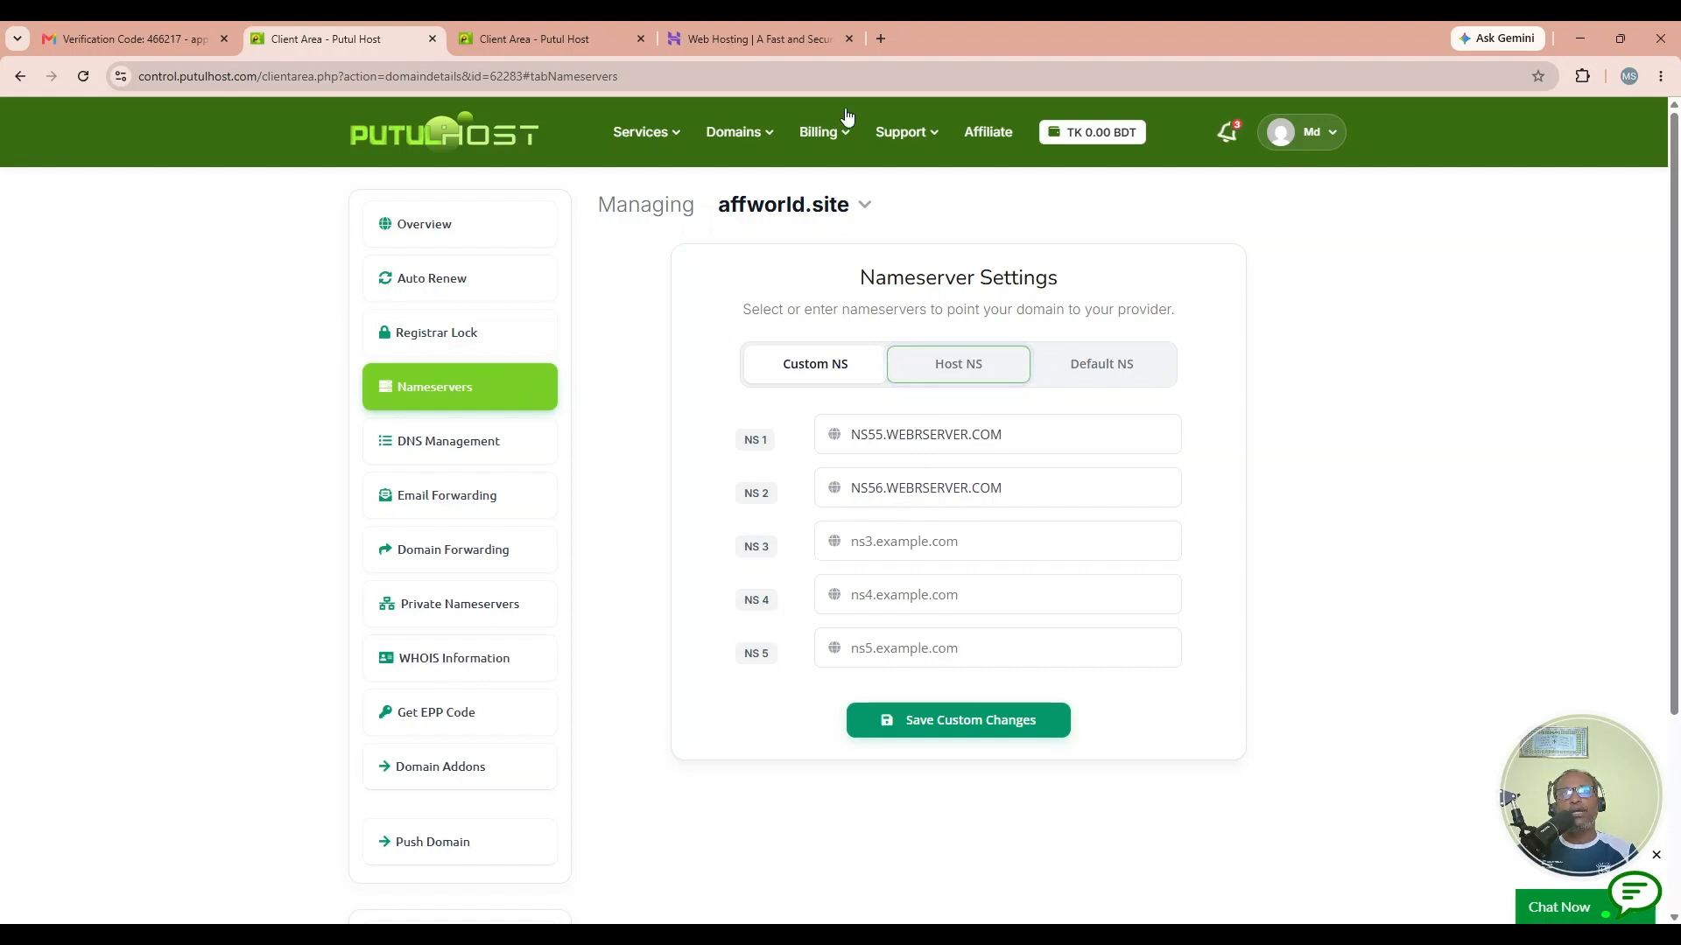
# Step: Open DNS Checker for affworld.site in a new tab
pyautogui.click(880, 39)
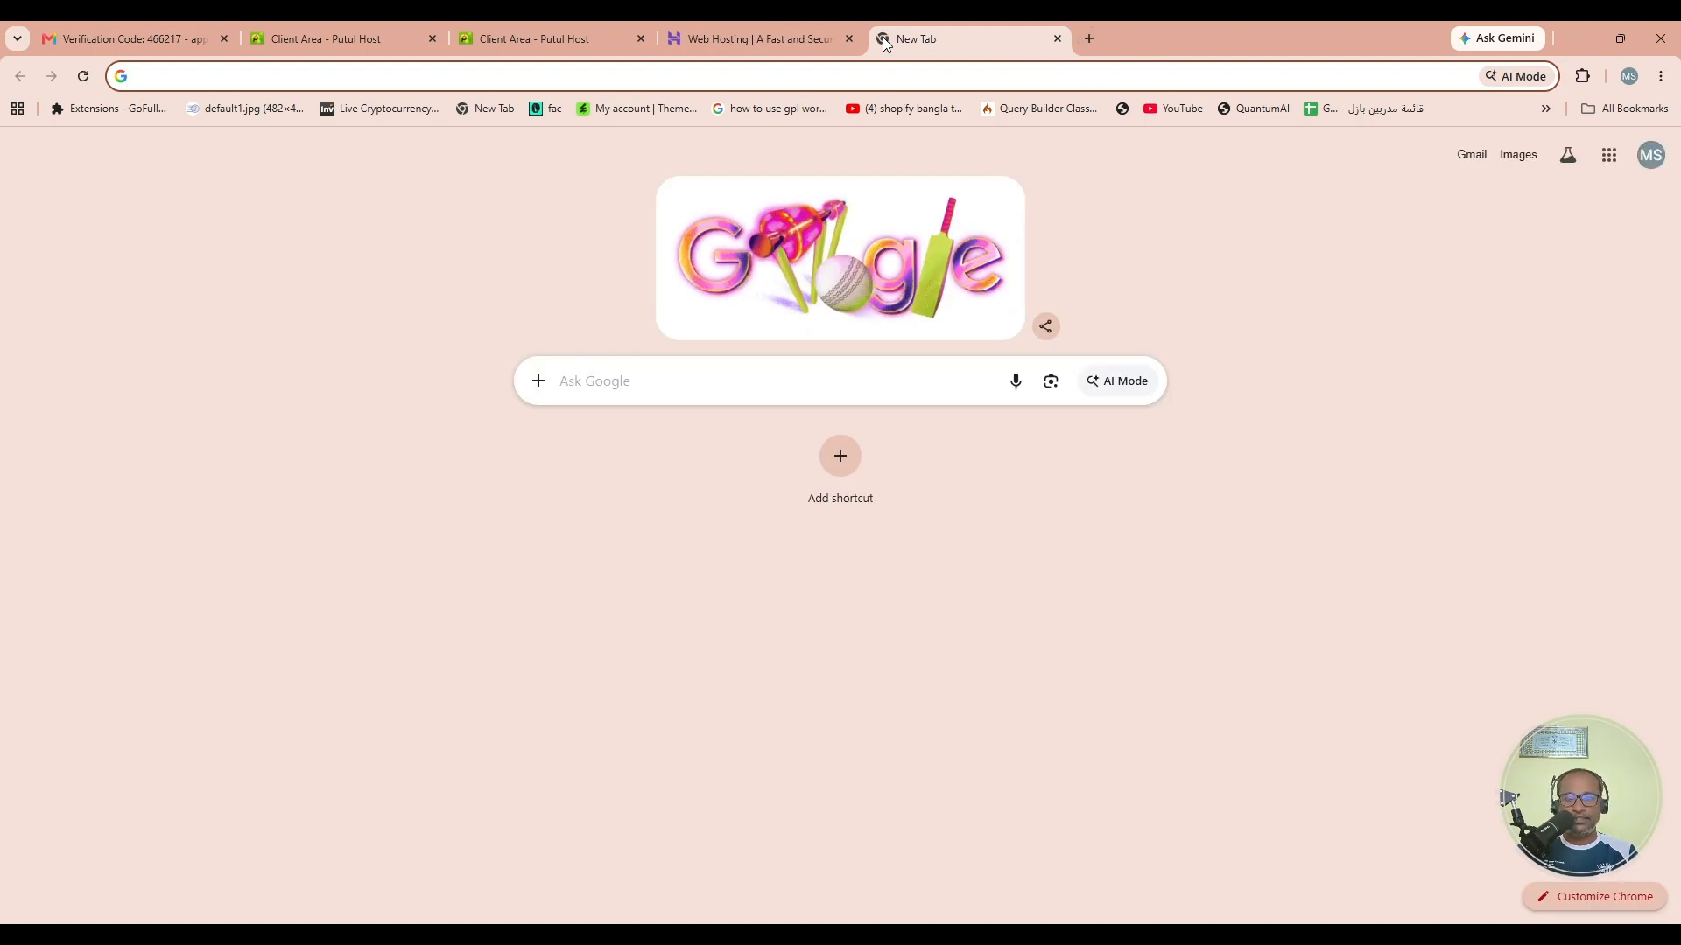
pyautogui.write('dns')
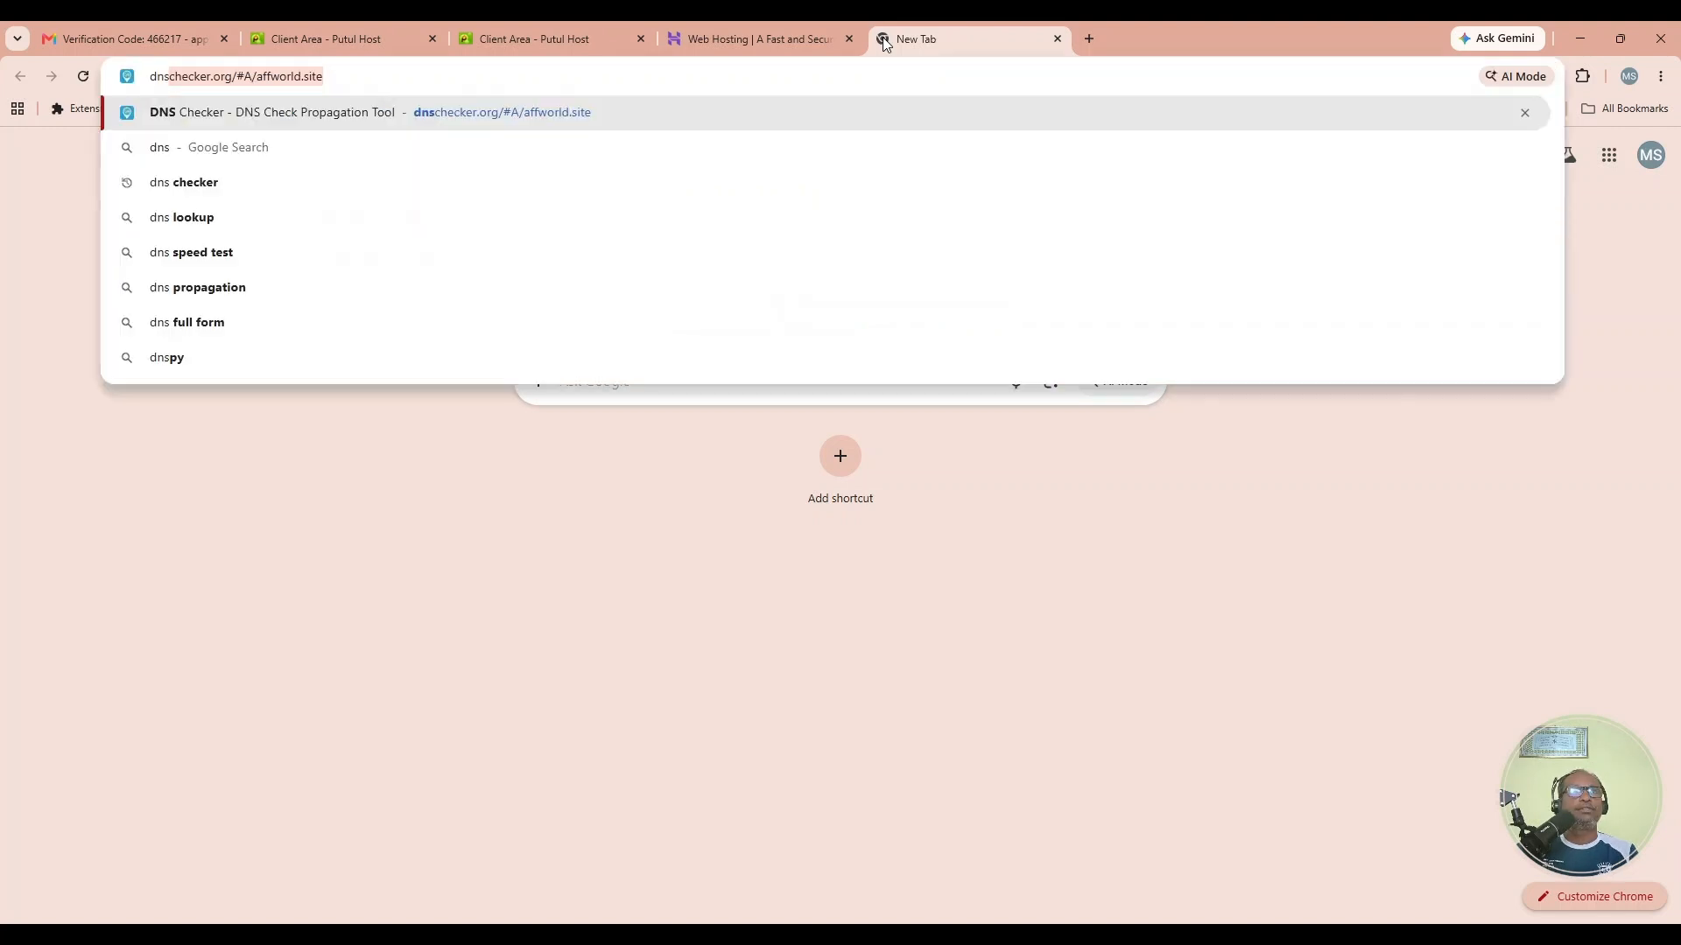
pyautogui.press('BackSpace')
pyautogui.press('BackSpace')
pyautogui.press('BackSpace')
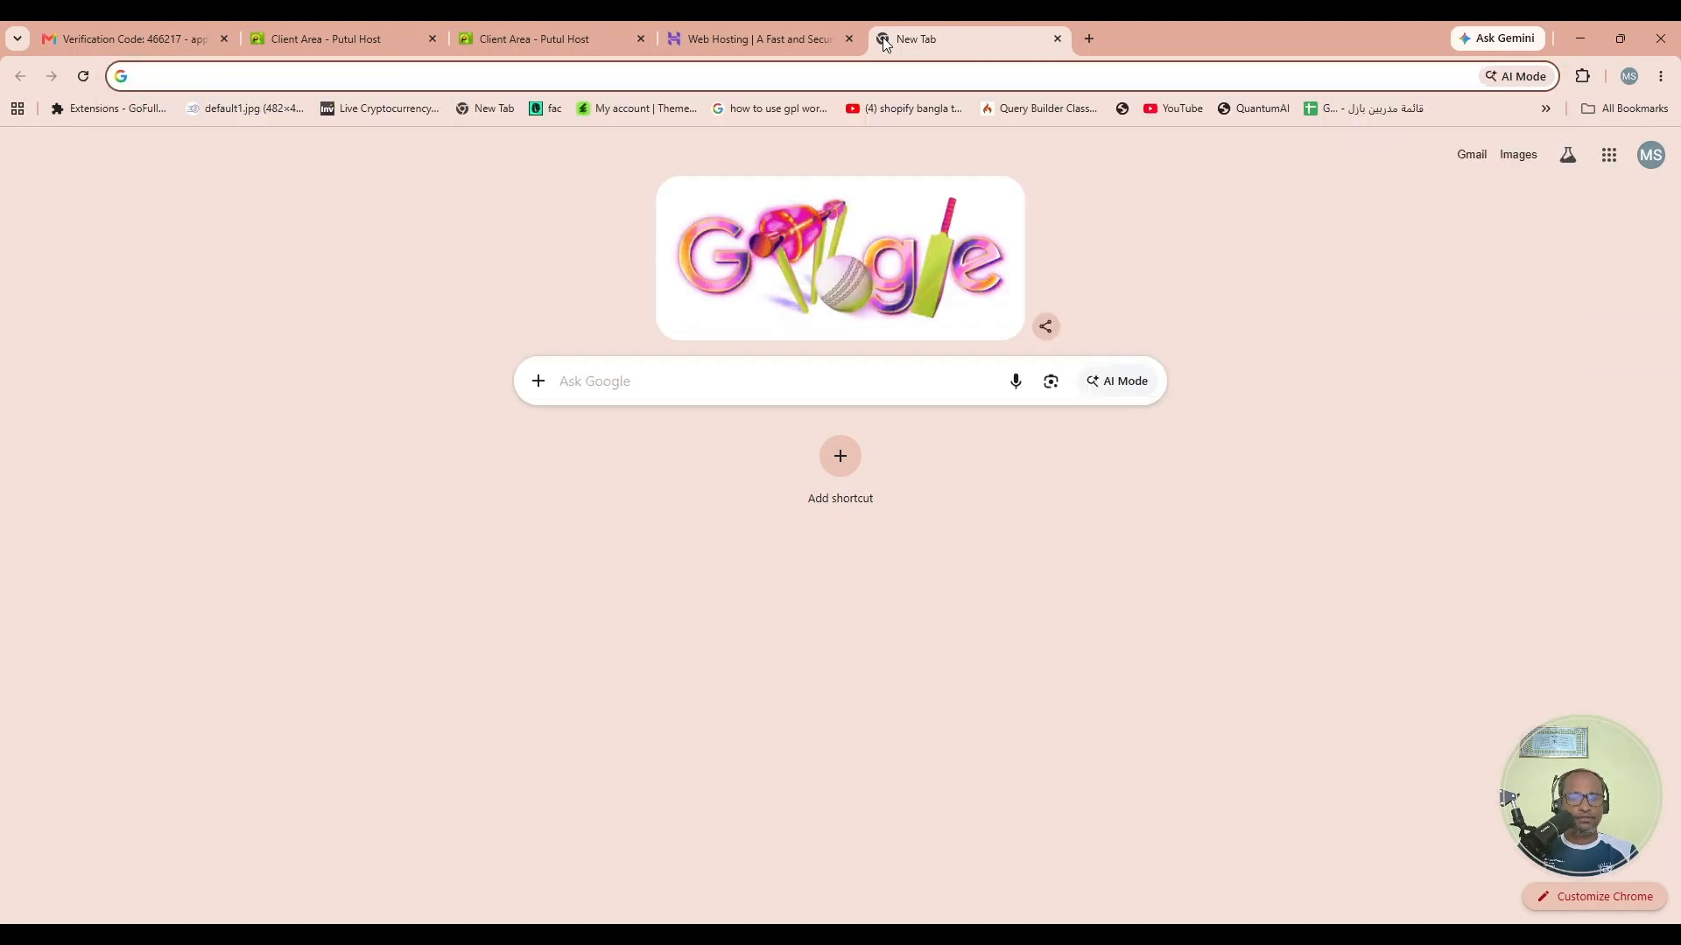
pyautogui.write('dns')
pyautogui.press('Return')
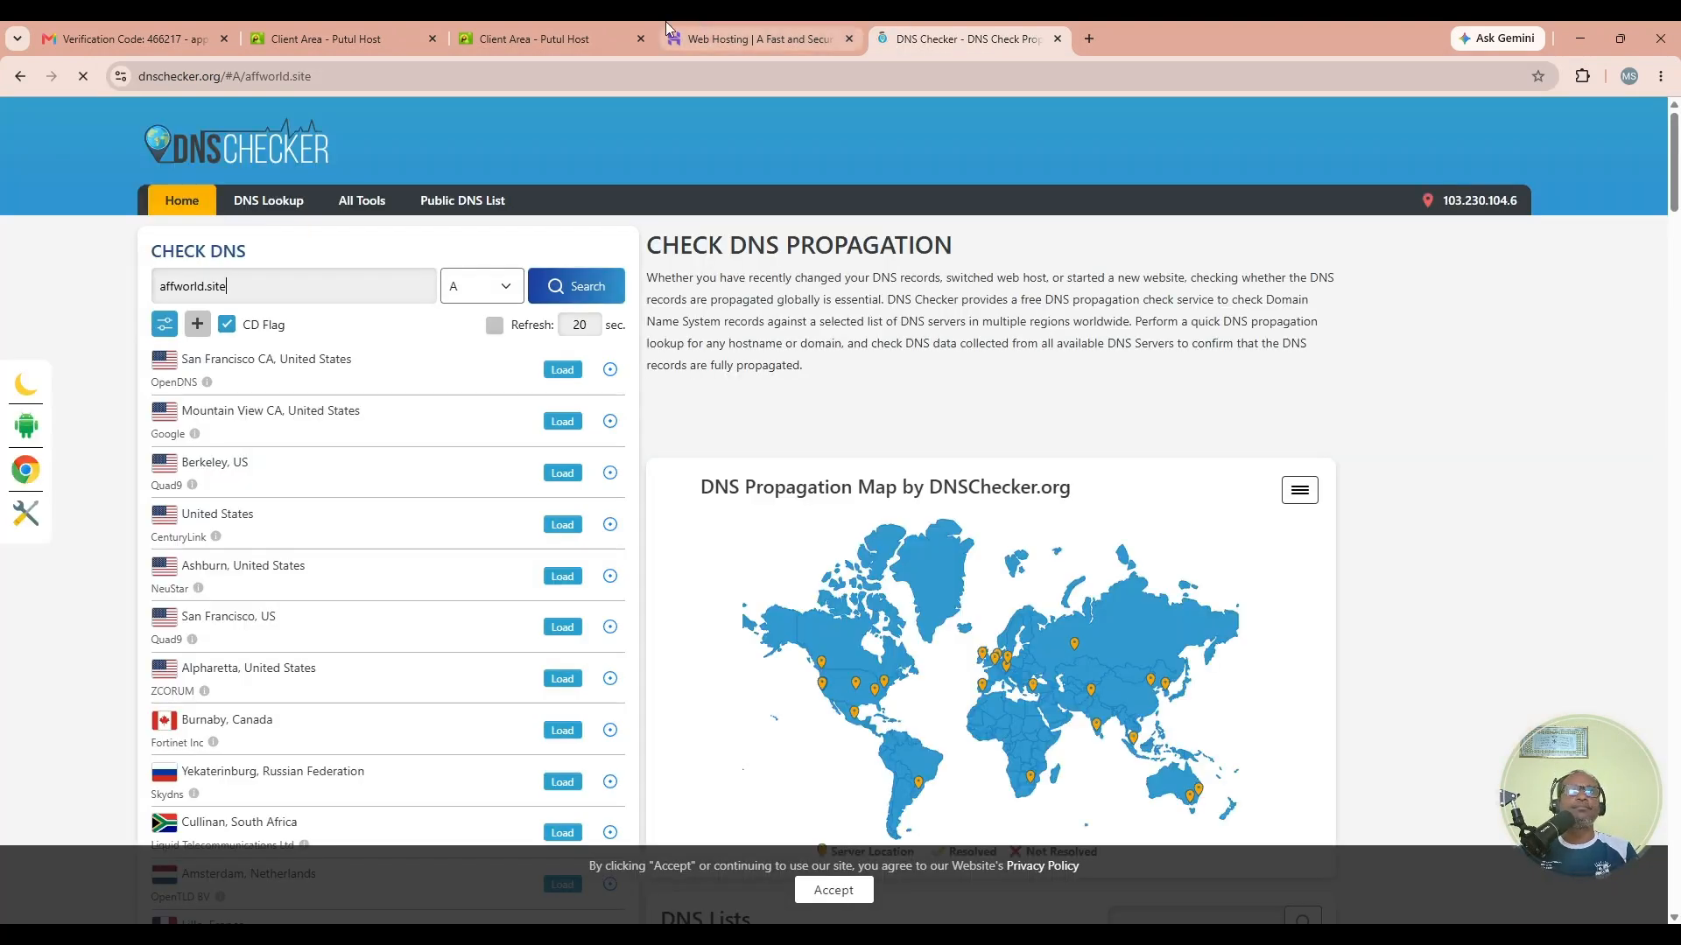
# Step: Copy the affworld.site domain from its hosting details and check its A record propagation in DNS Checker, highlighting the first returned IP address
pyautogui.click(574, 32)
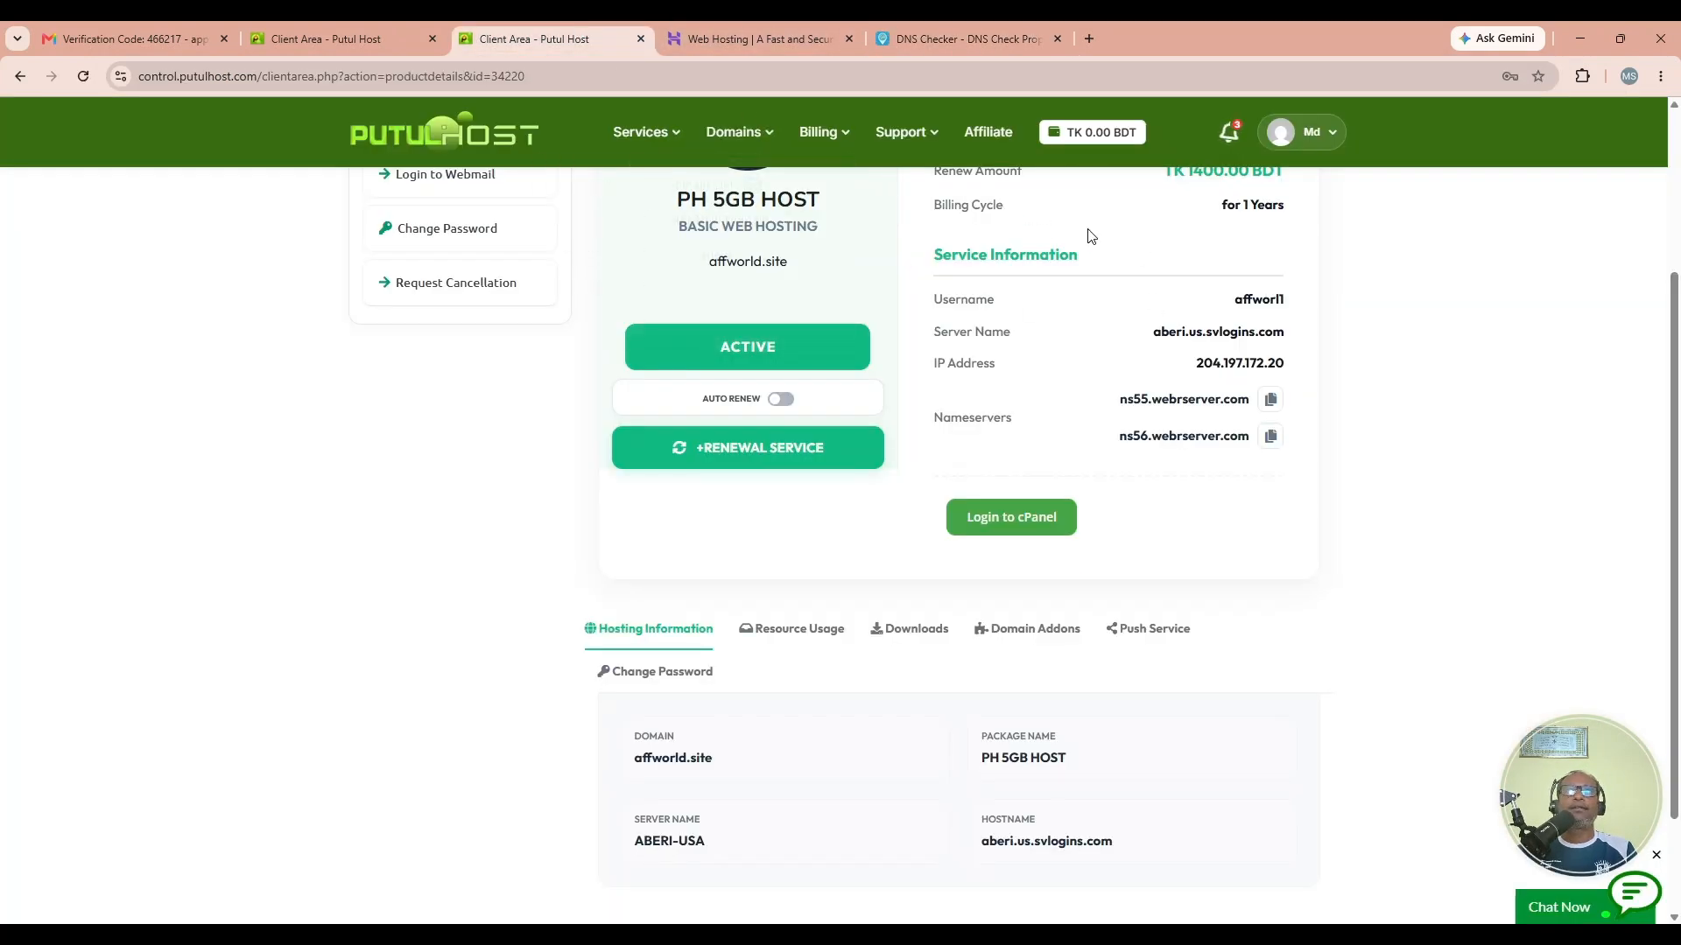
pyautogui.scroll(2, 1237, 308)
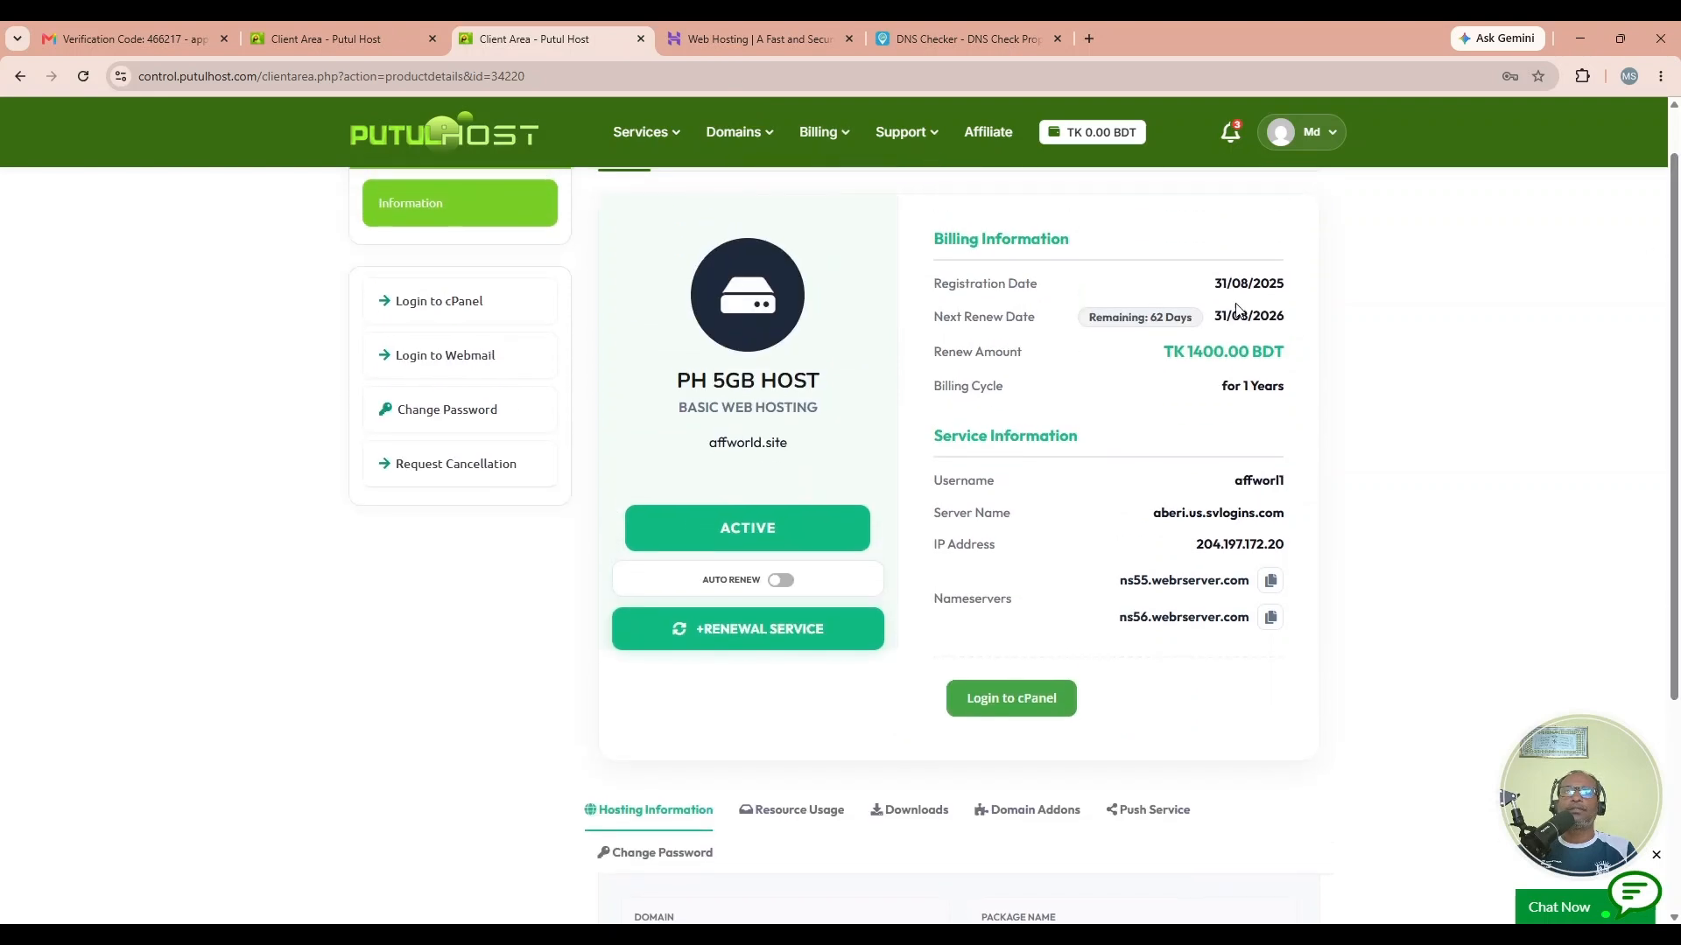
pyautogui.moveTo(798, 444); pyautogui.dragTo(711, 442)
pyautogui.hotkey('ctrl', 'c')
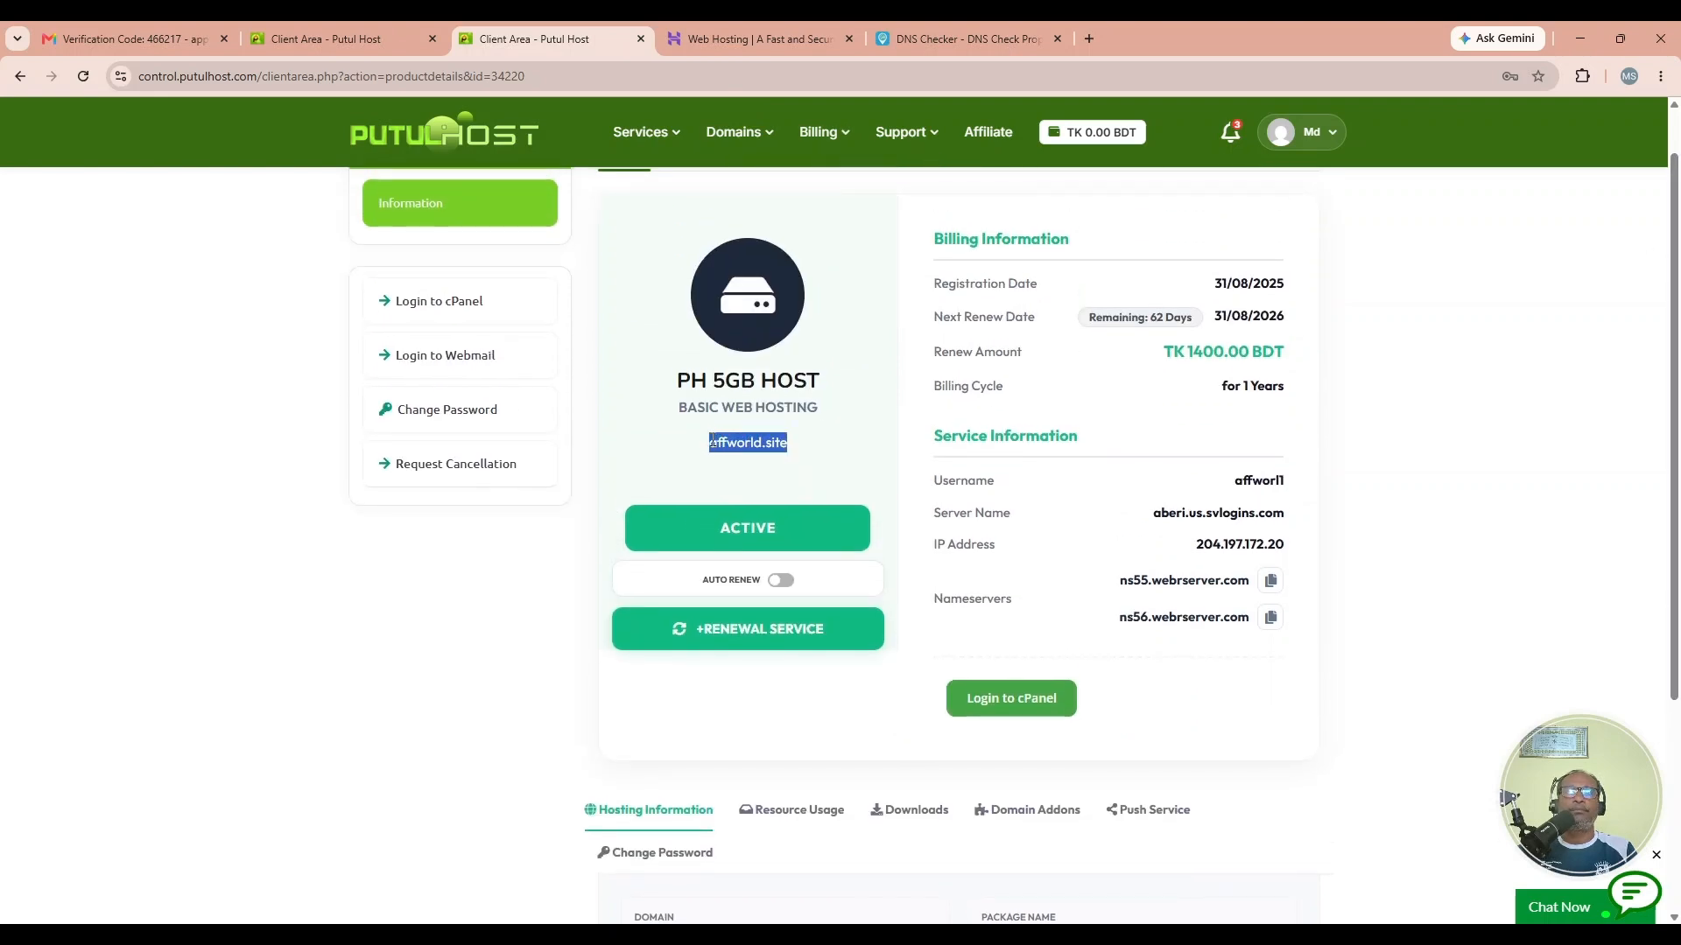
pyautogui.click(921, 41)
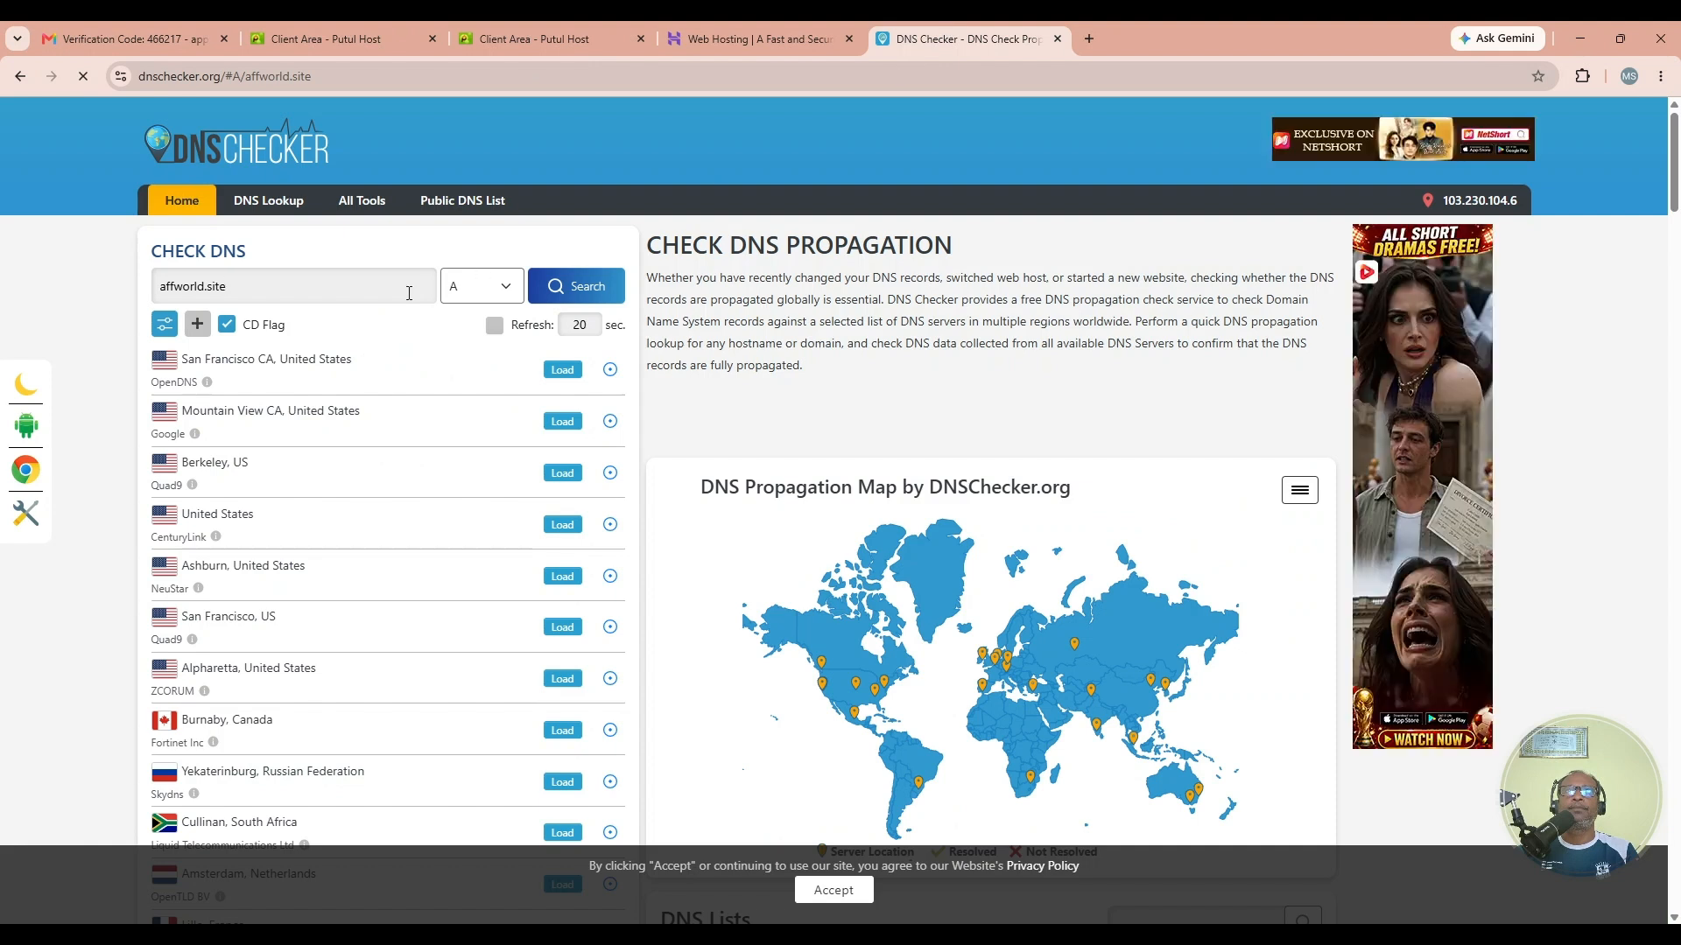
pyautogui.hotkey('ctrl', 'v')
pyautogui.hotkey('ctrl', 'a')
pyautogui.hotkey('ctrl', 'v')
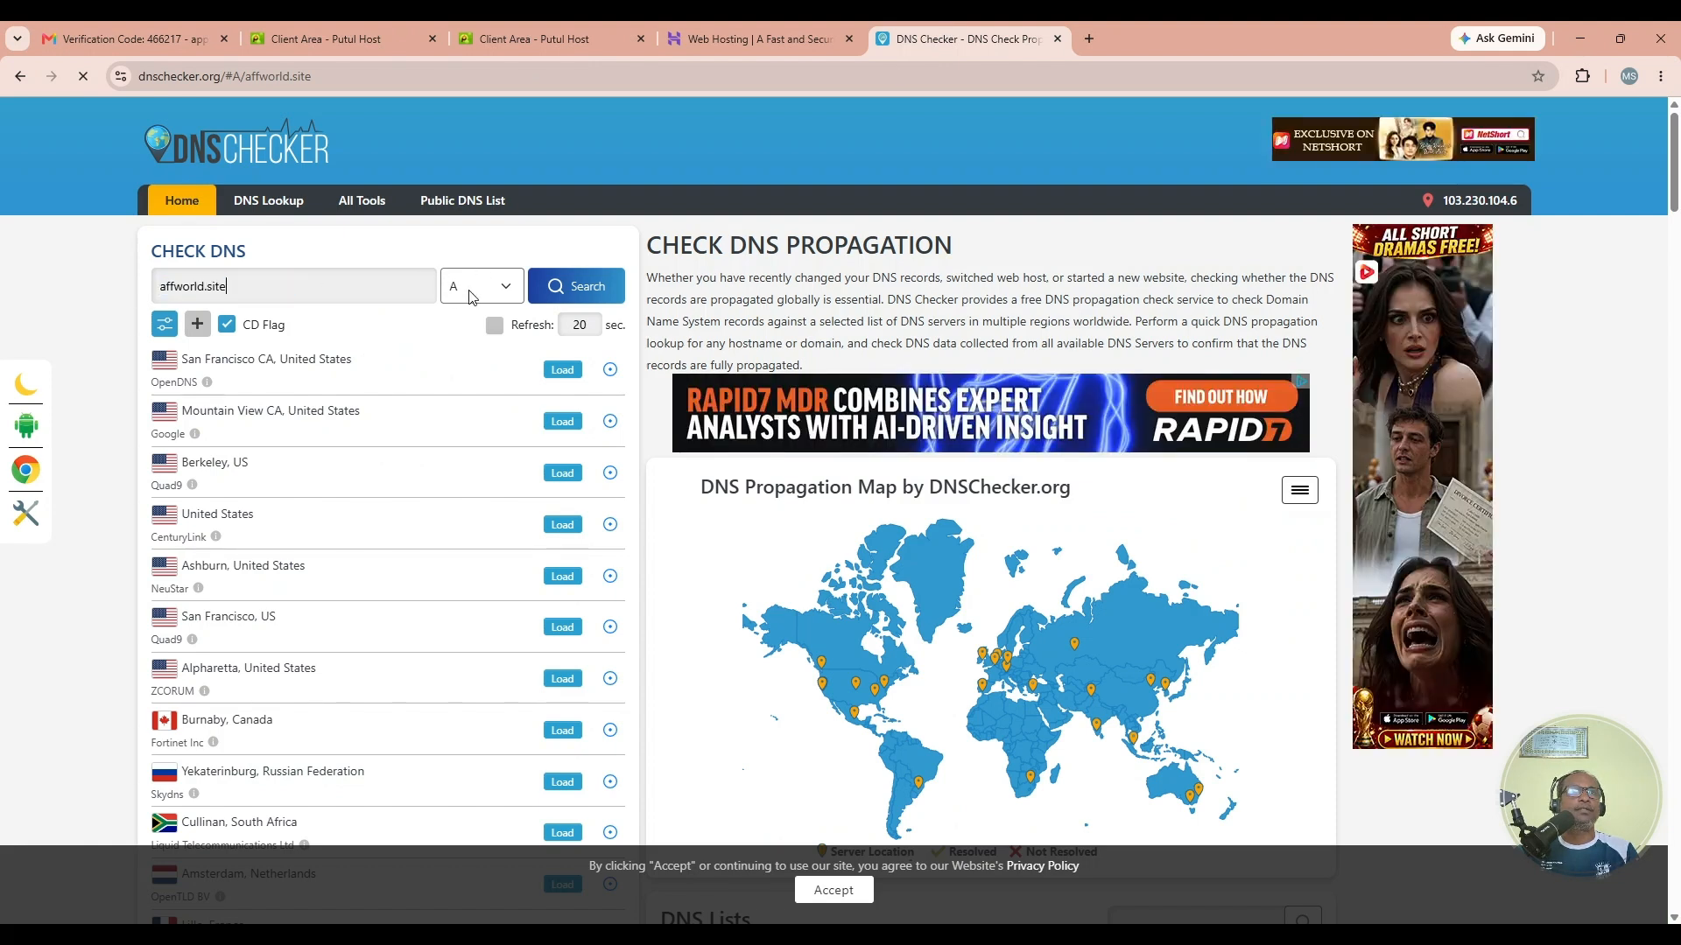
pyautogui.click(549, 296)
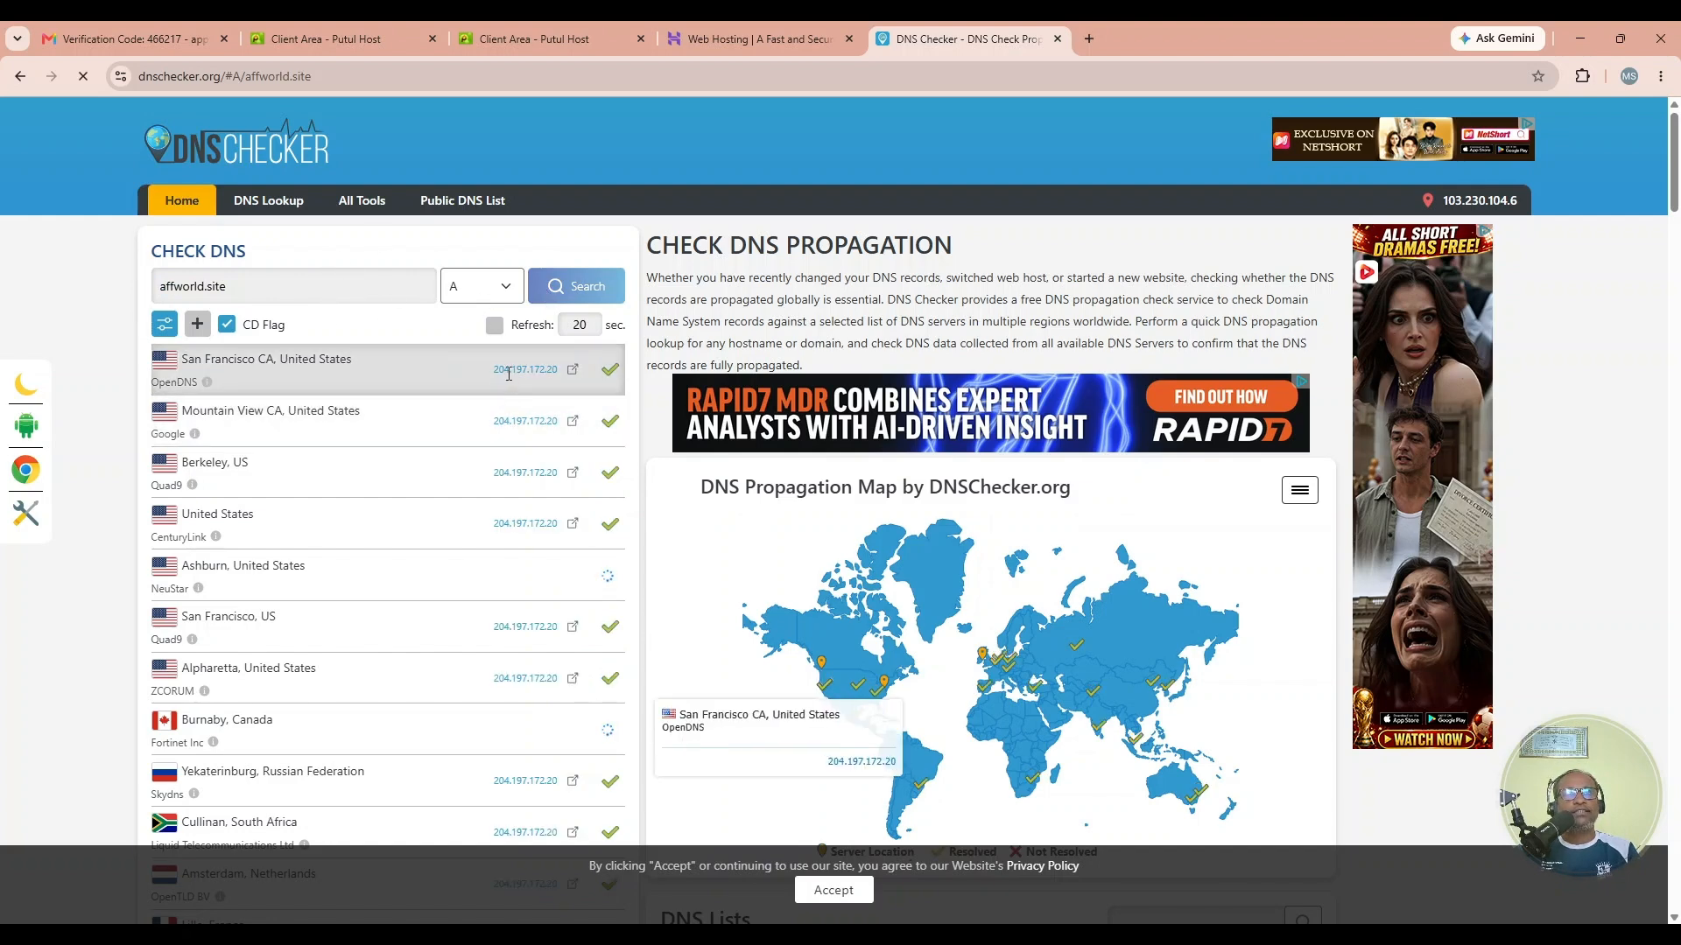
pyautogui.moveTo(562, 374); pyautogui.dragTo(487, 378)
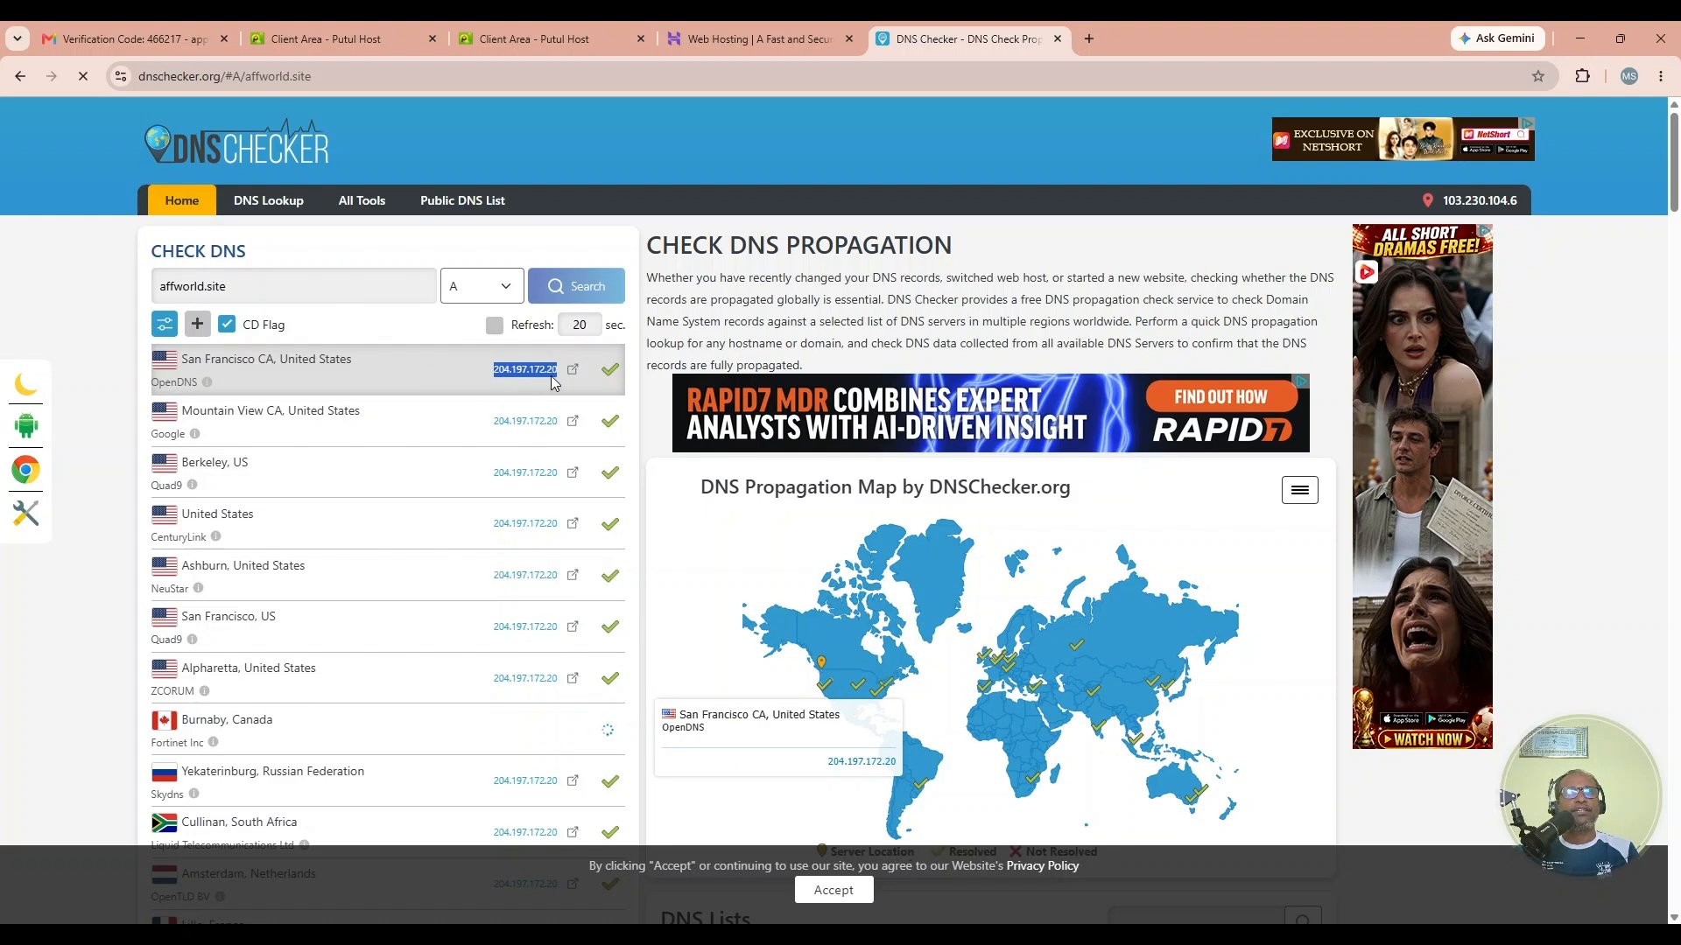
# Step: Log in to cPanel from the affworld.site hosting details and close the hosting details tab
pyautogui.click(496, 37)
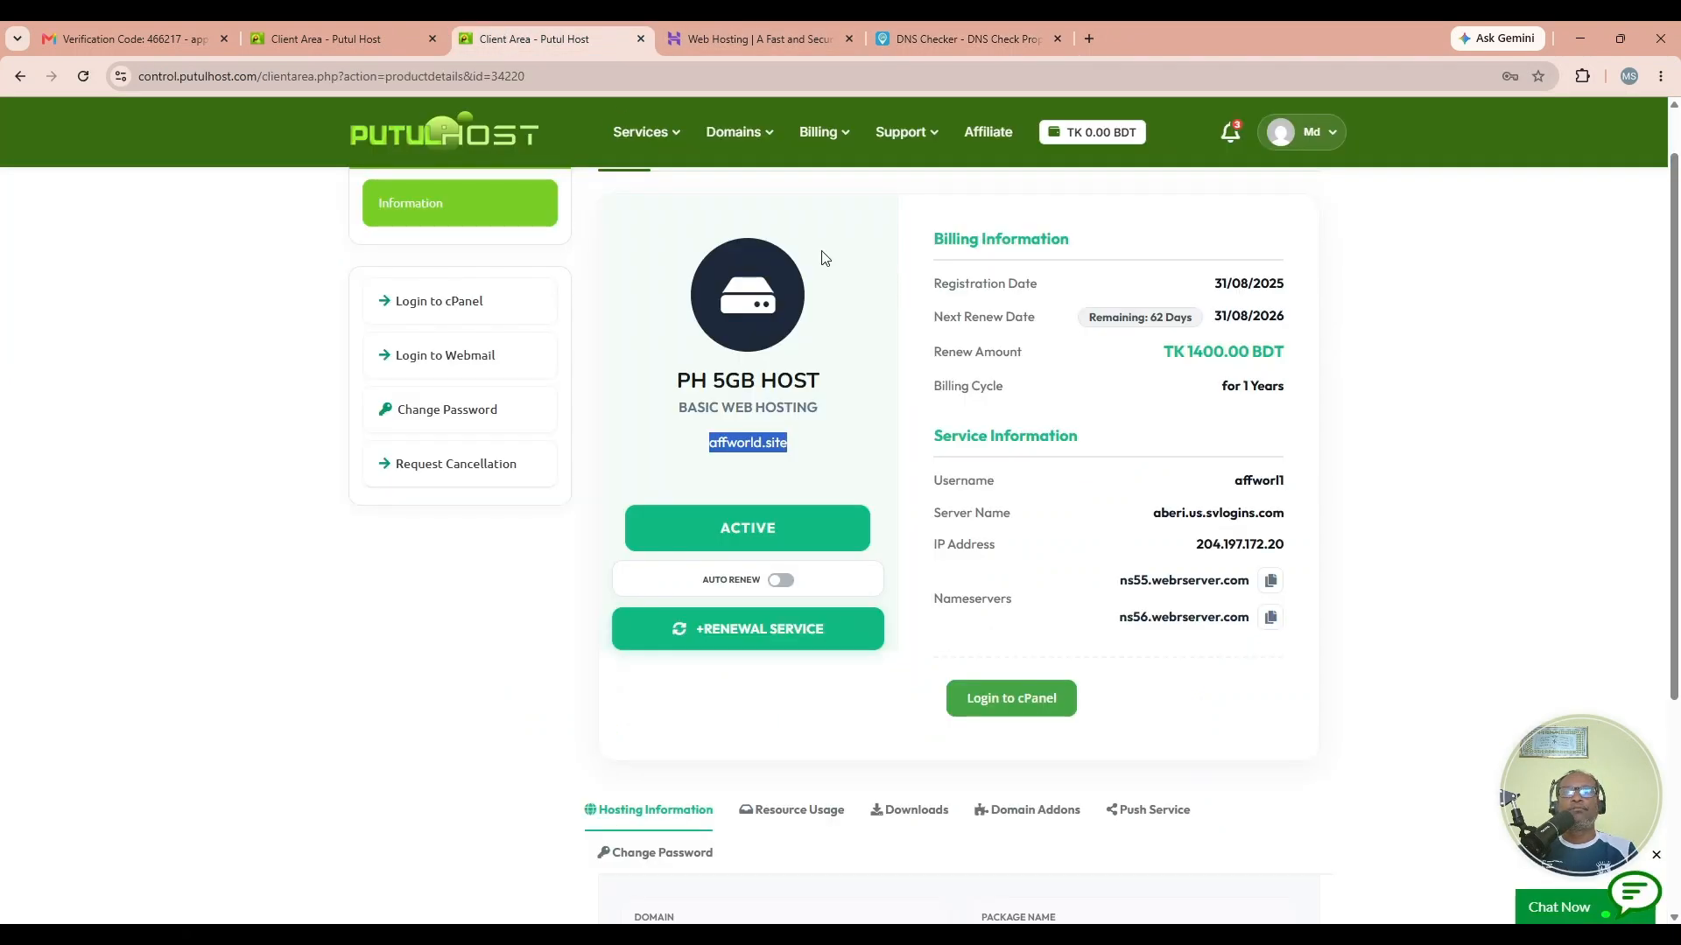
pyautogui.scroll(1, 1667, 403)
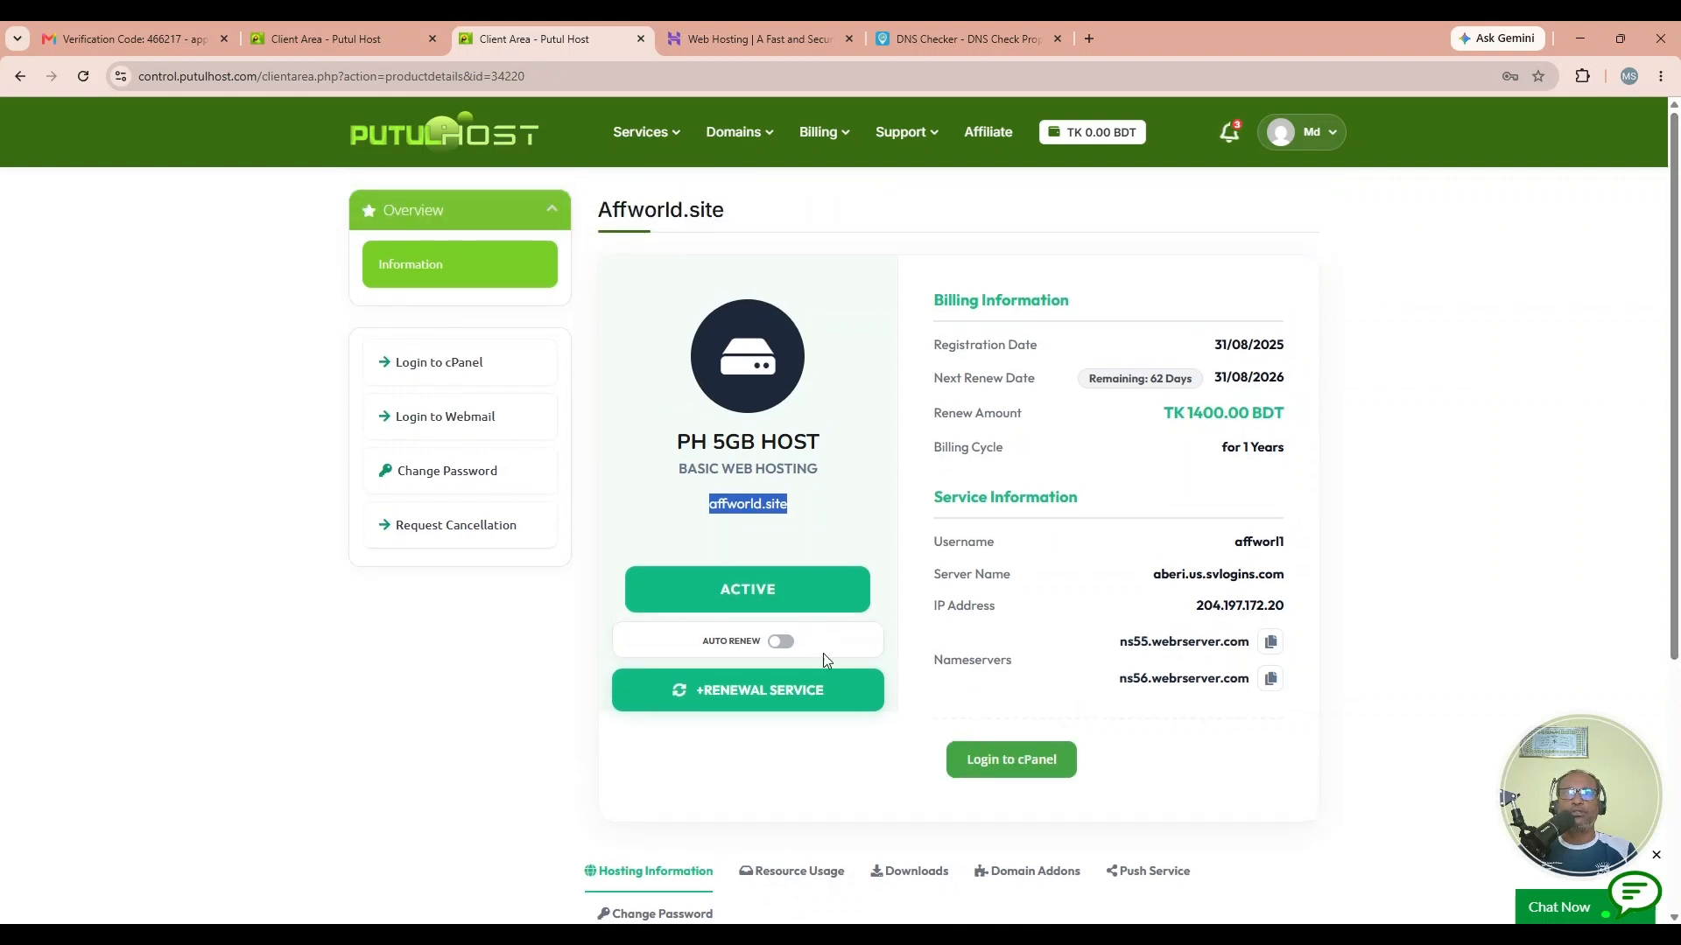
pyautogui.click(1043, 761)
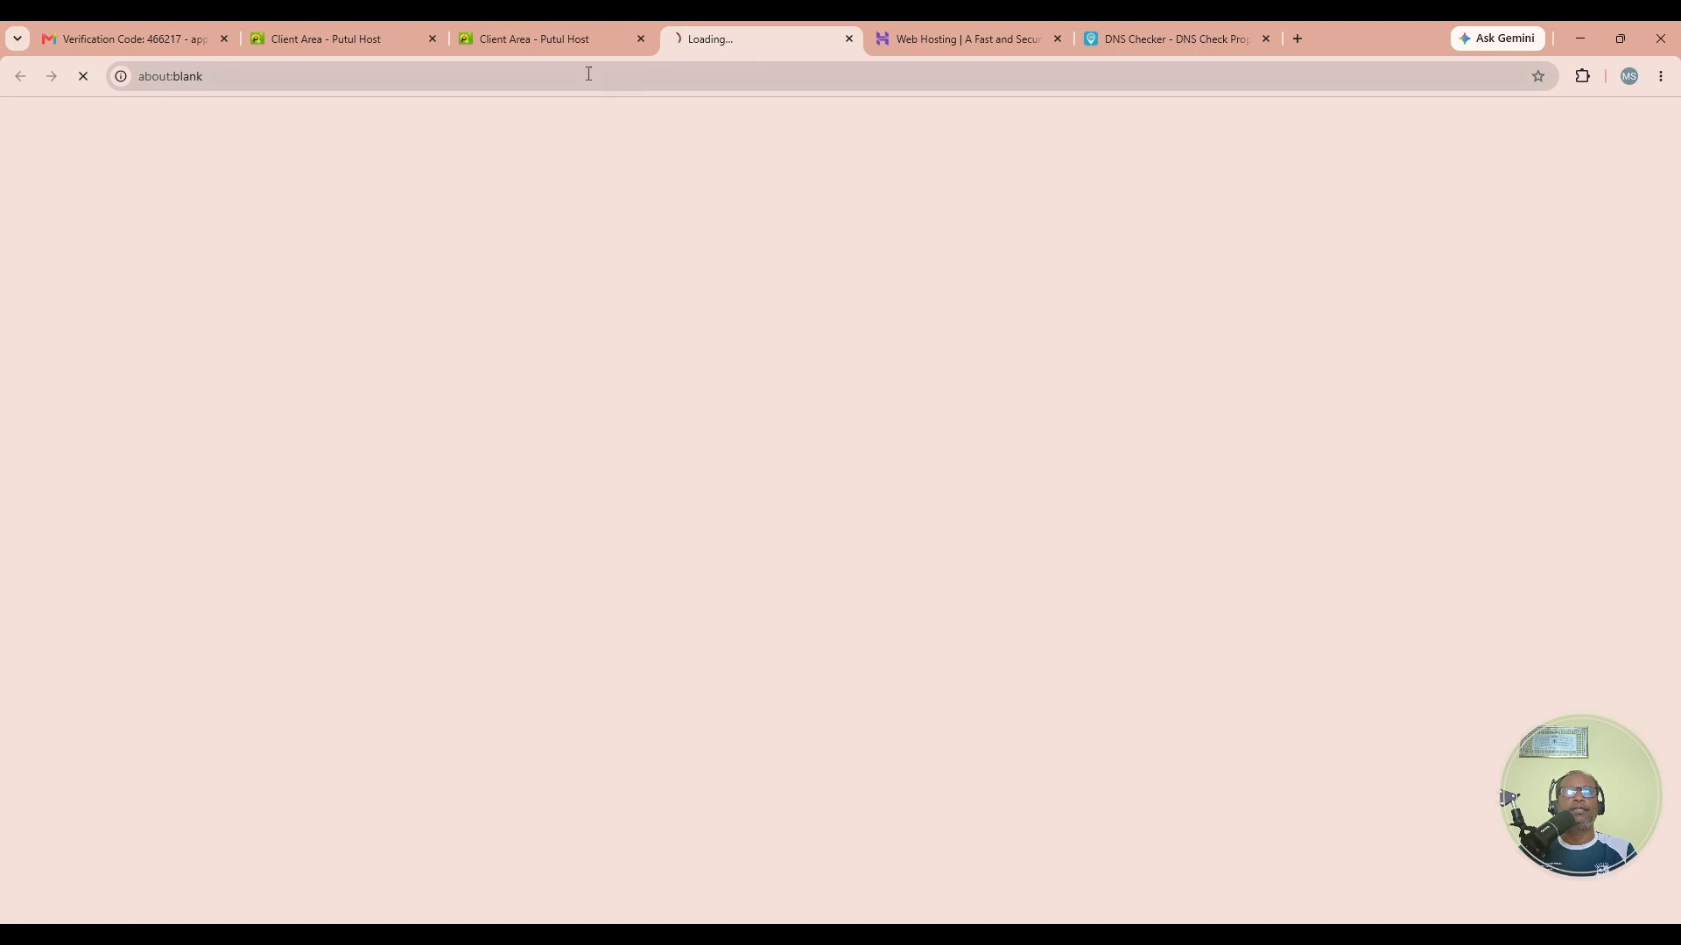
pyautogui.click(641, 39)
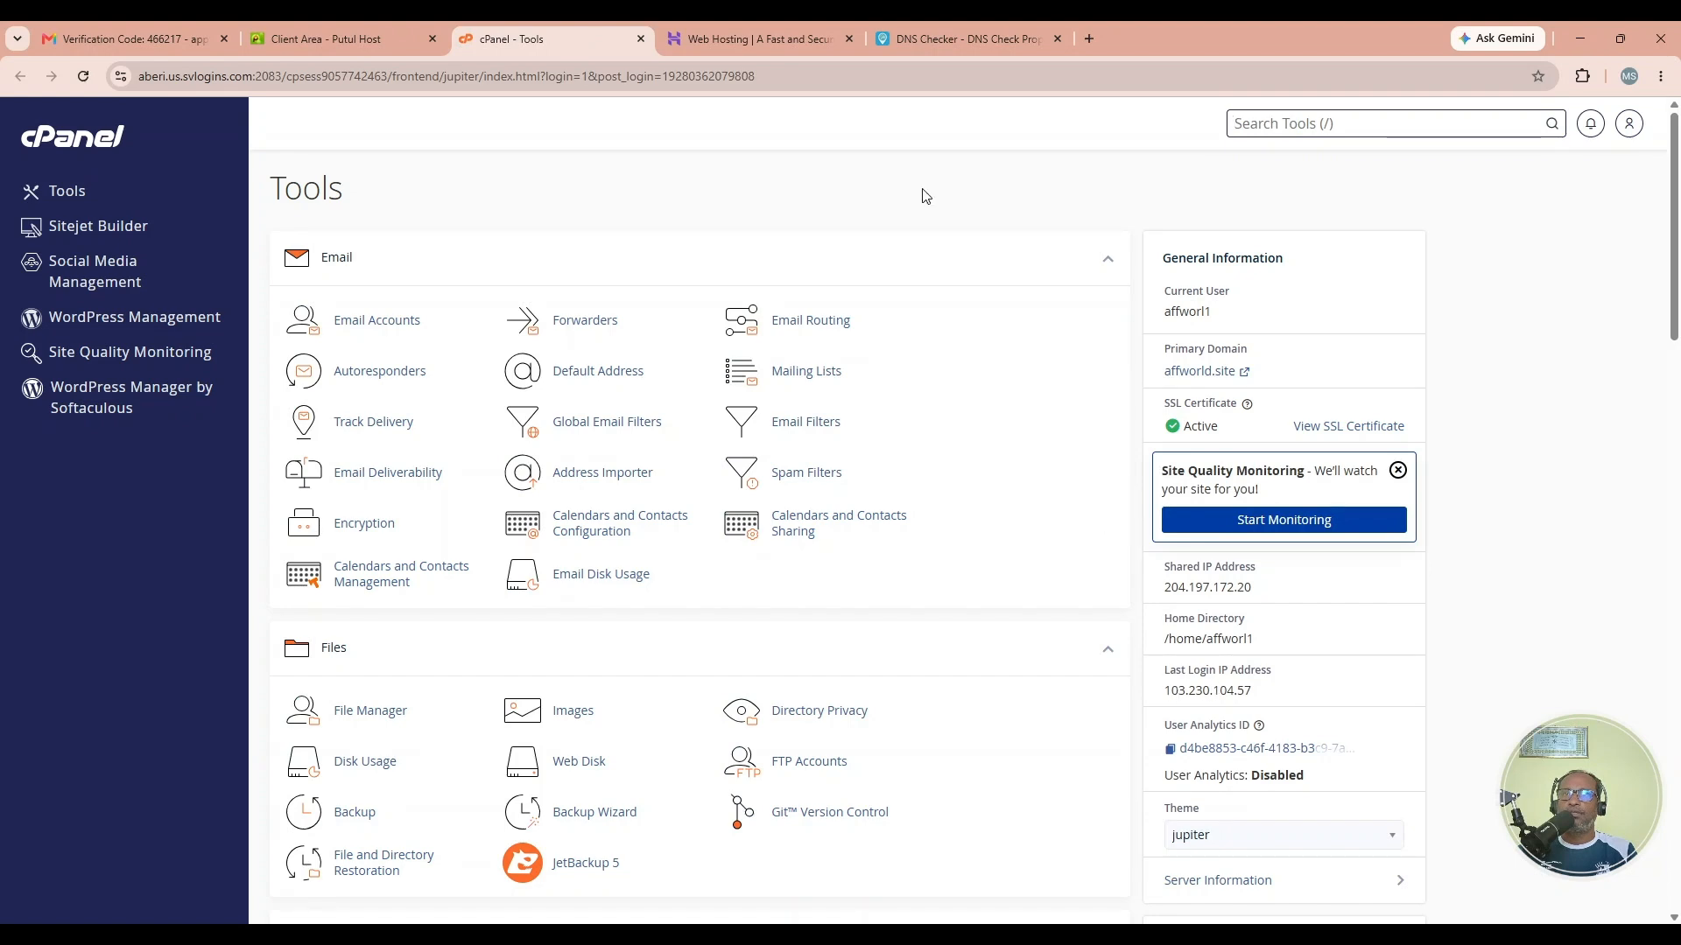
# Step: Compare the IP address in the DNS Checker results with the shared IP address in cPanel
pyautogui.click(934, 26)
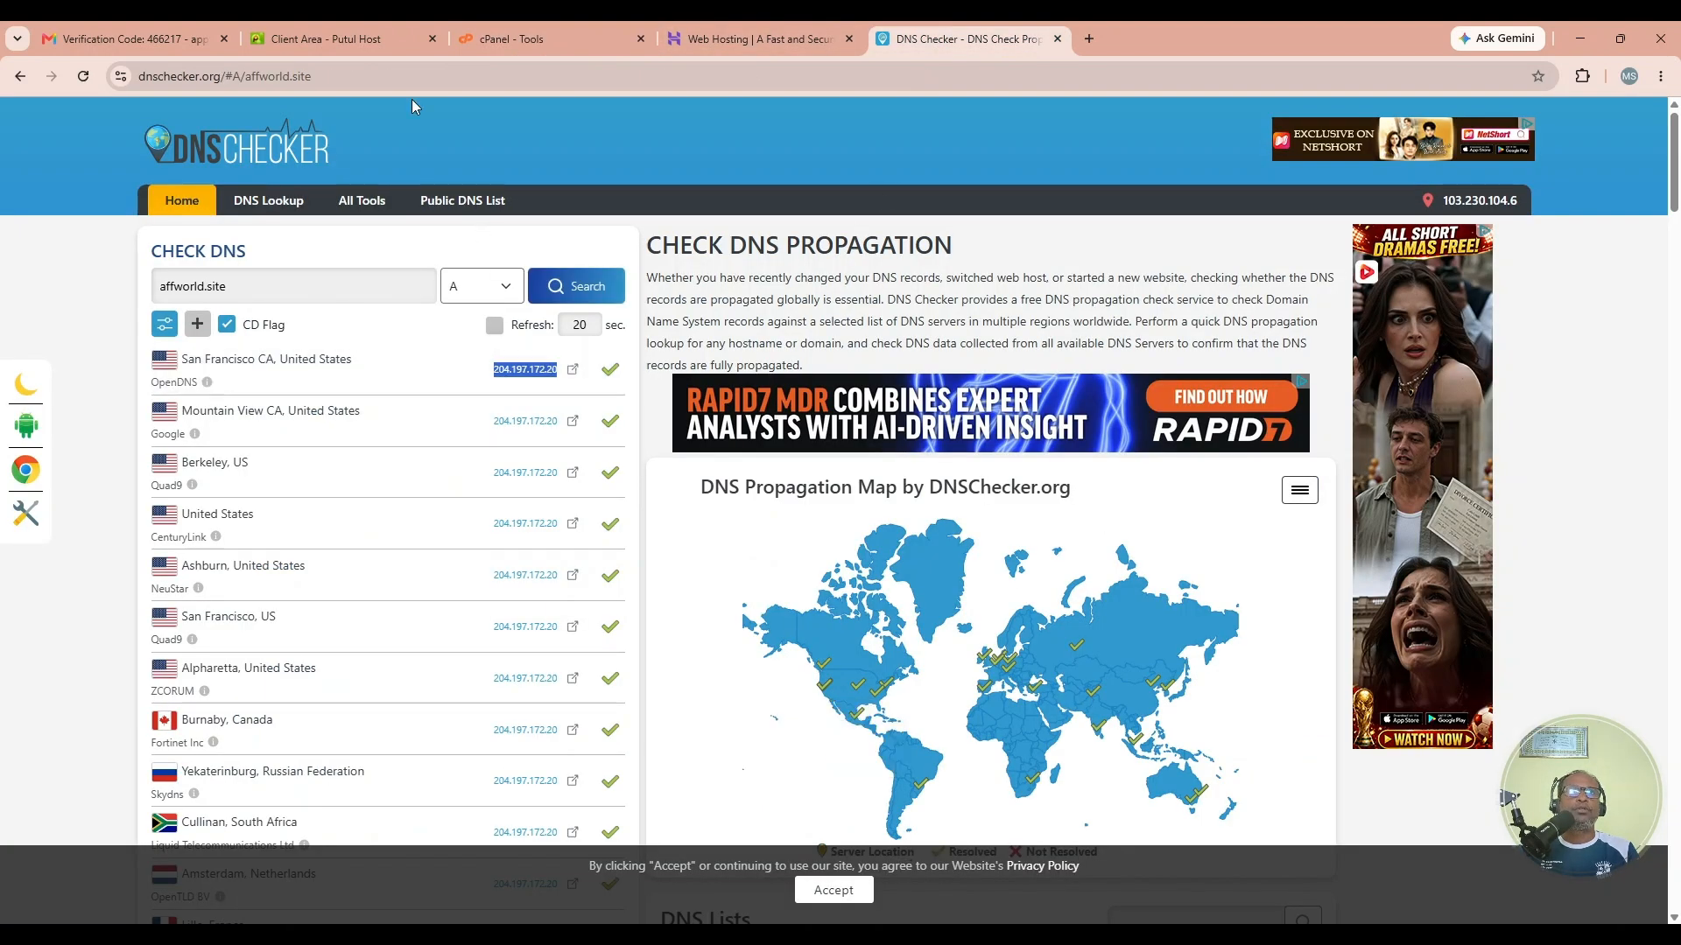
pyautogui.click(536, 40)
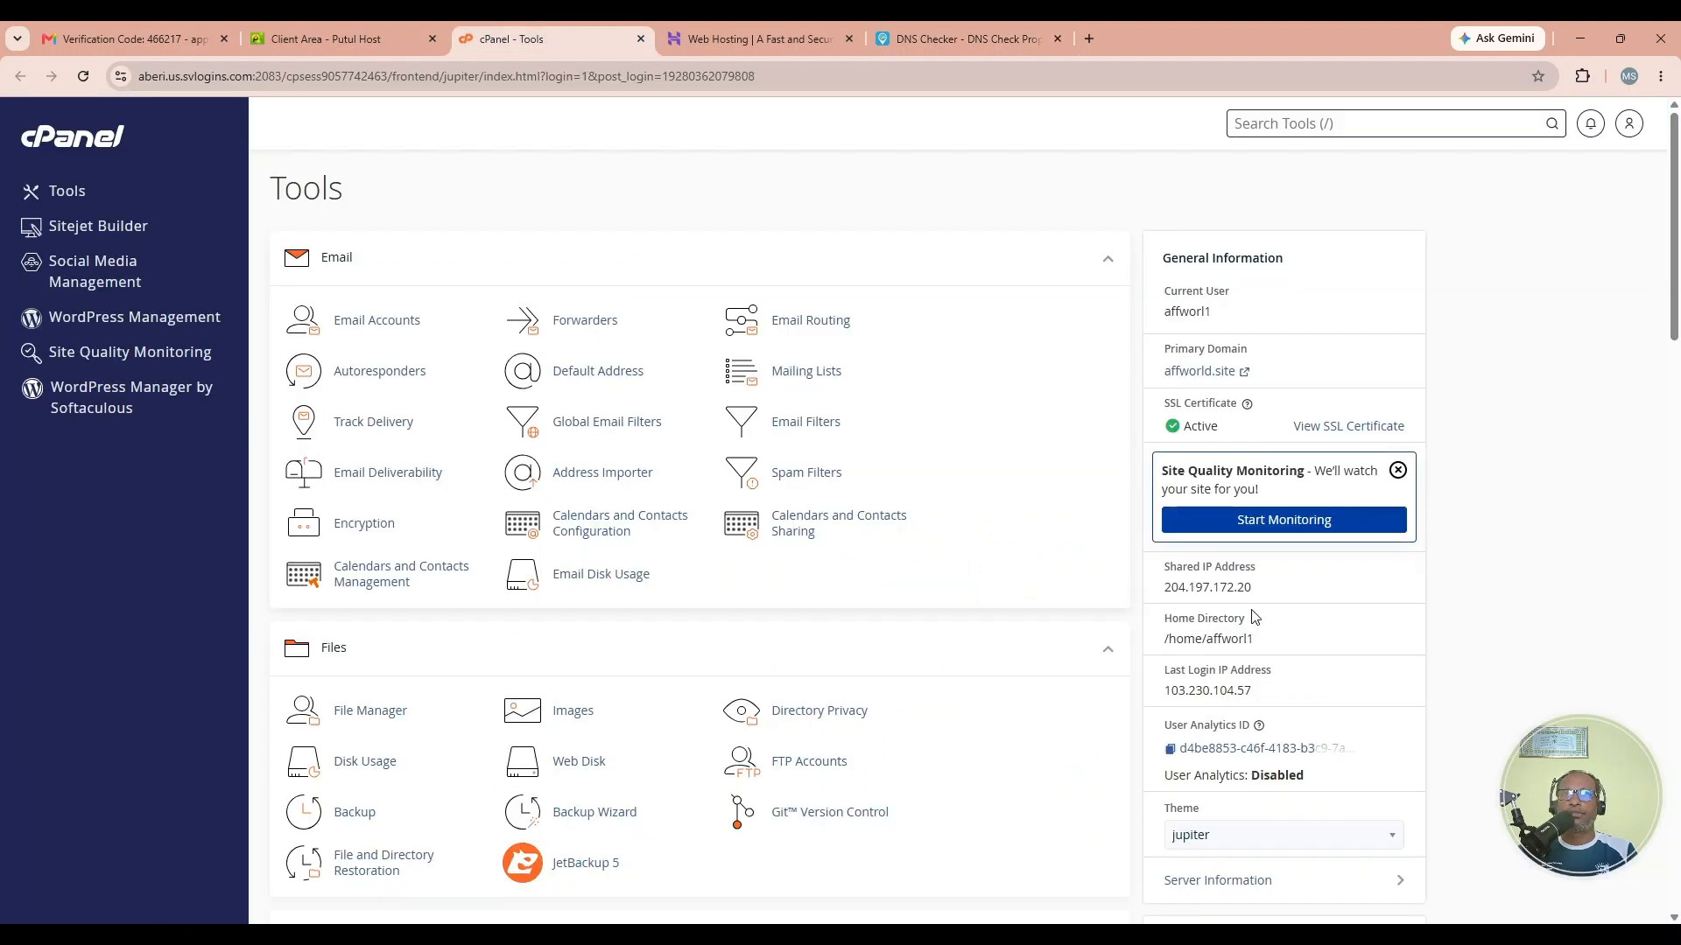
pyautogui.moveTo(1170, 584); pyautogui.dragTo(1278, 588)
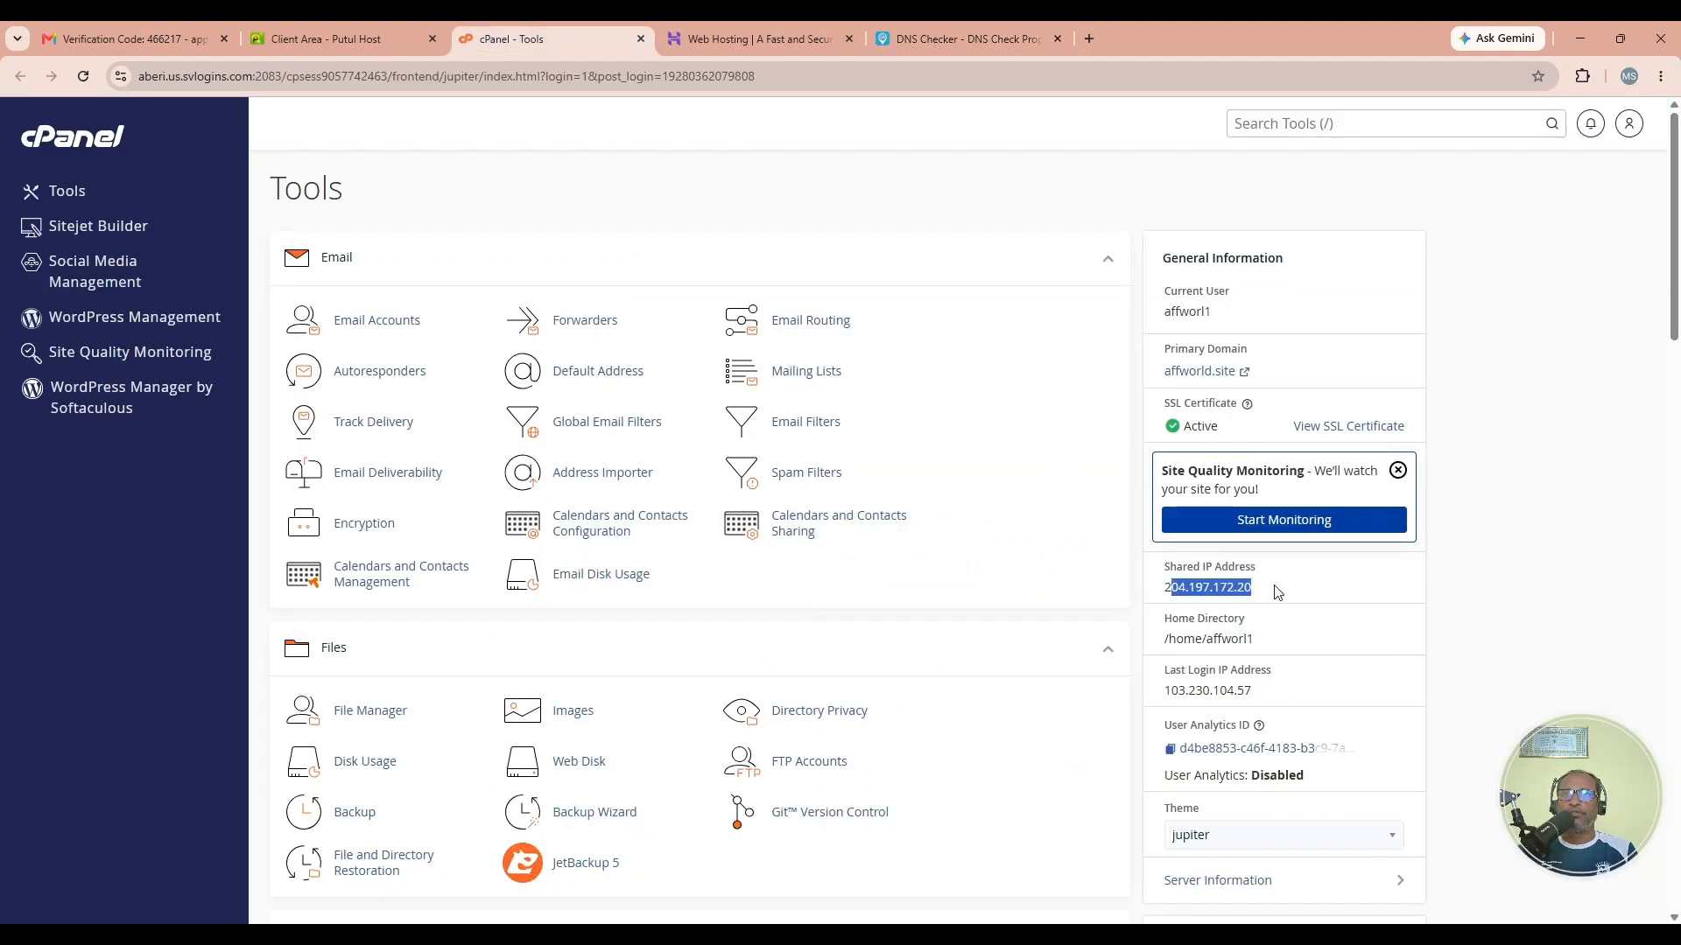
pyautogui.click(1571, 586)
# Step: Change the domain in DNS Checker to affworldotyt.site and check its A record propagation
pyautogui.click(946, 38)
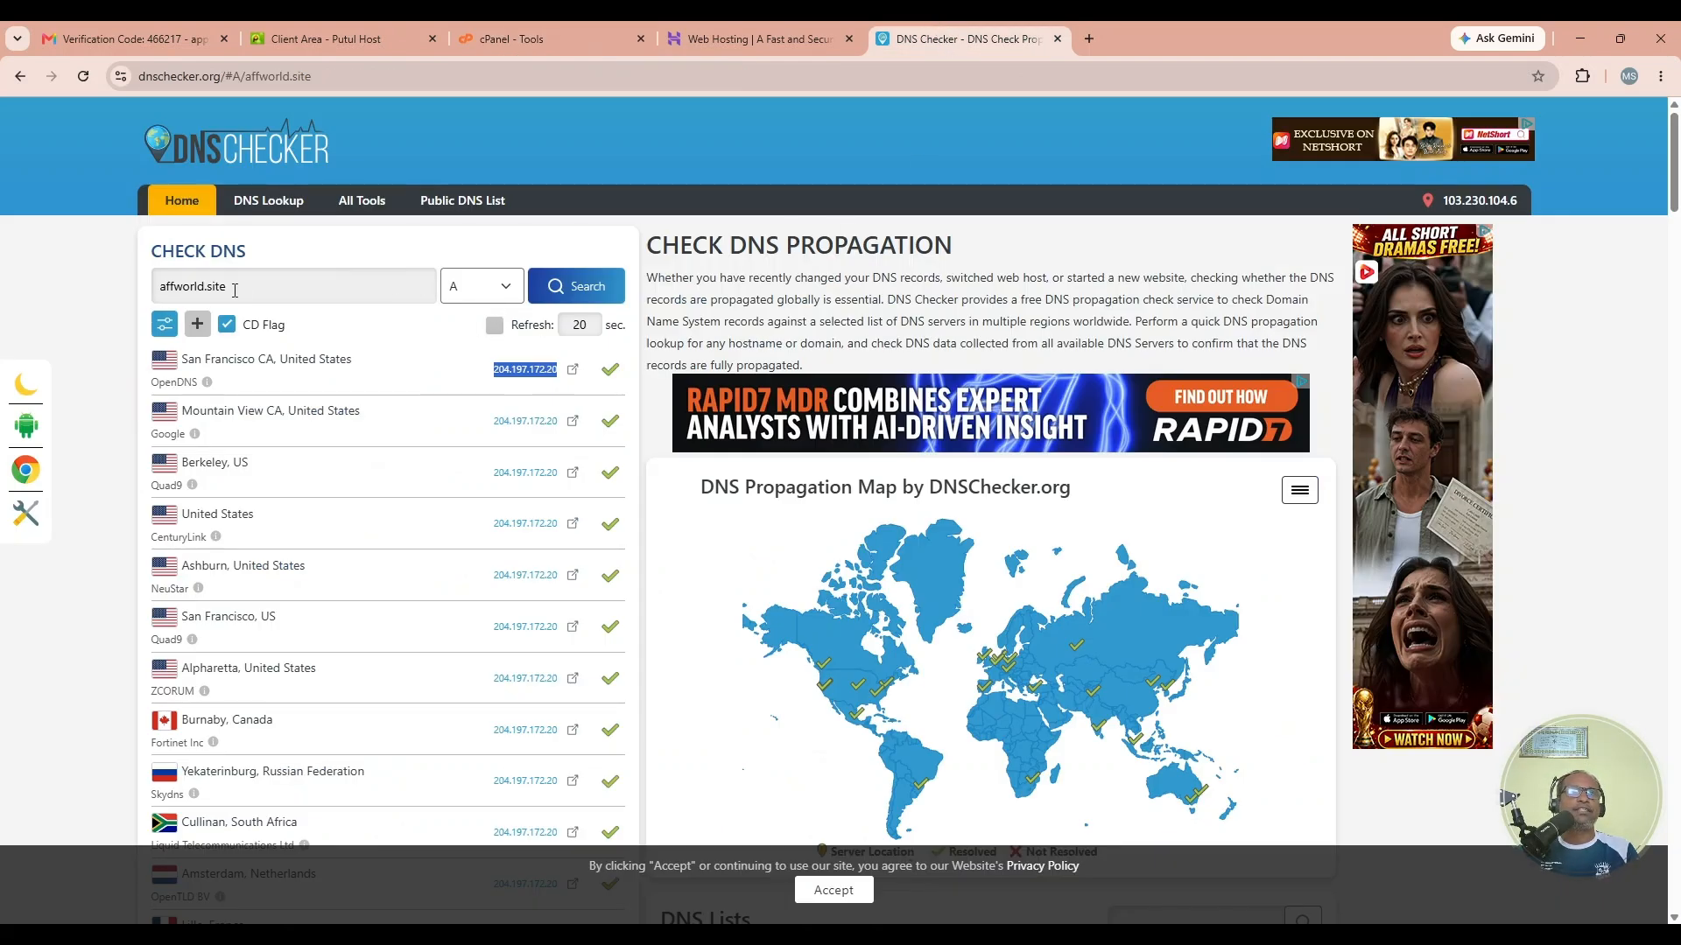
pyautogui.click(206, 286)
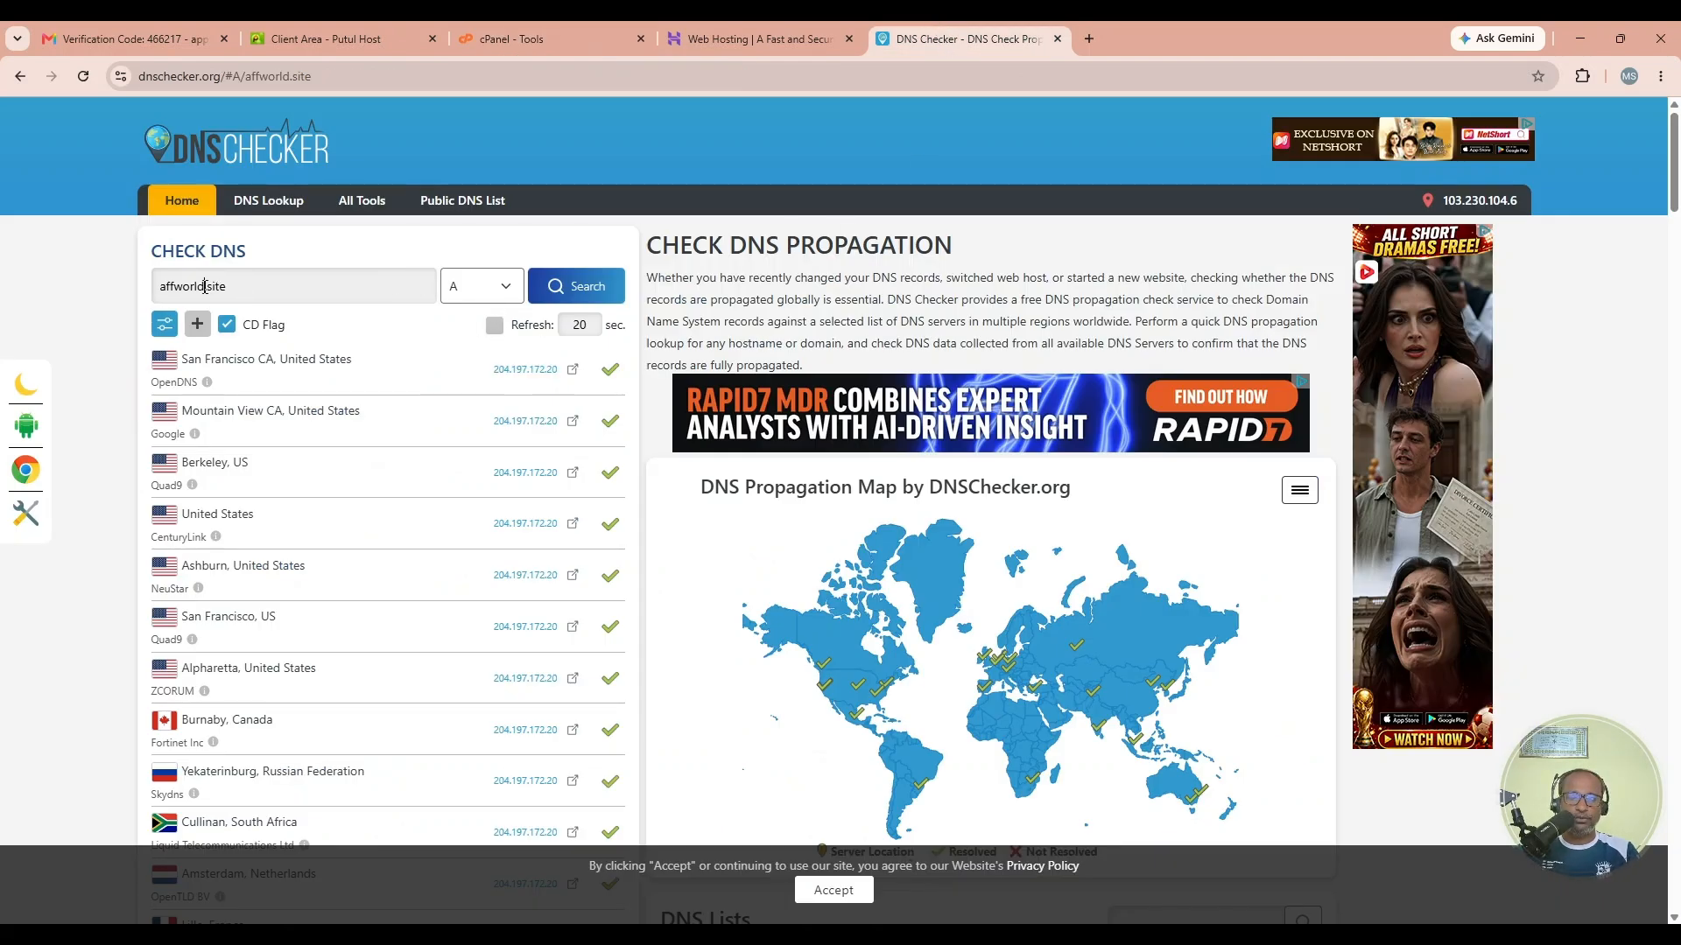
pyautogui.write('tyt')
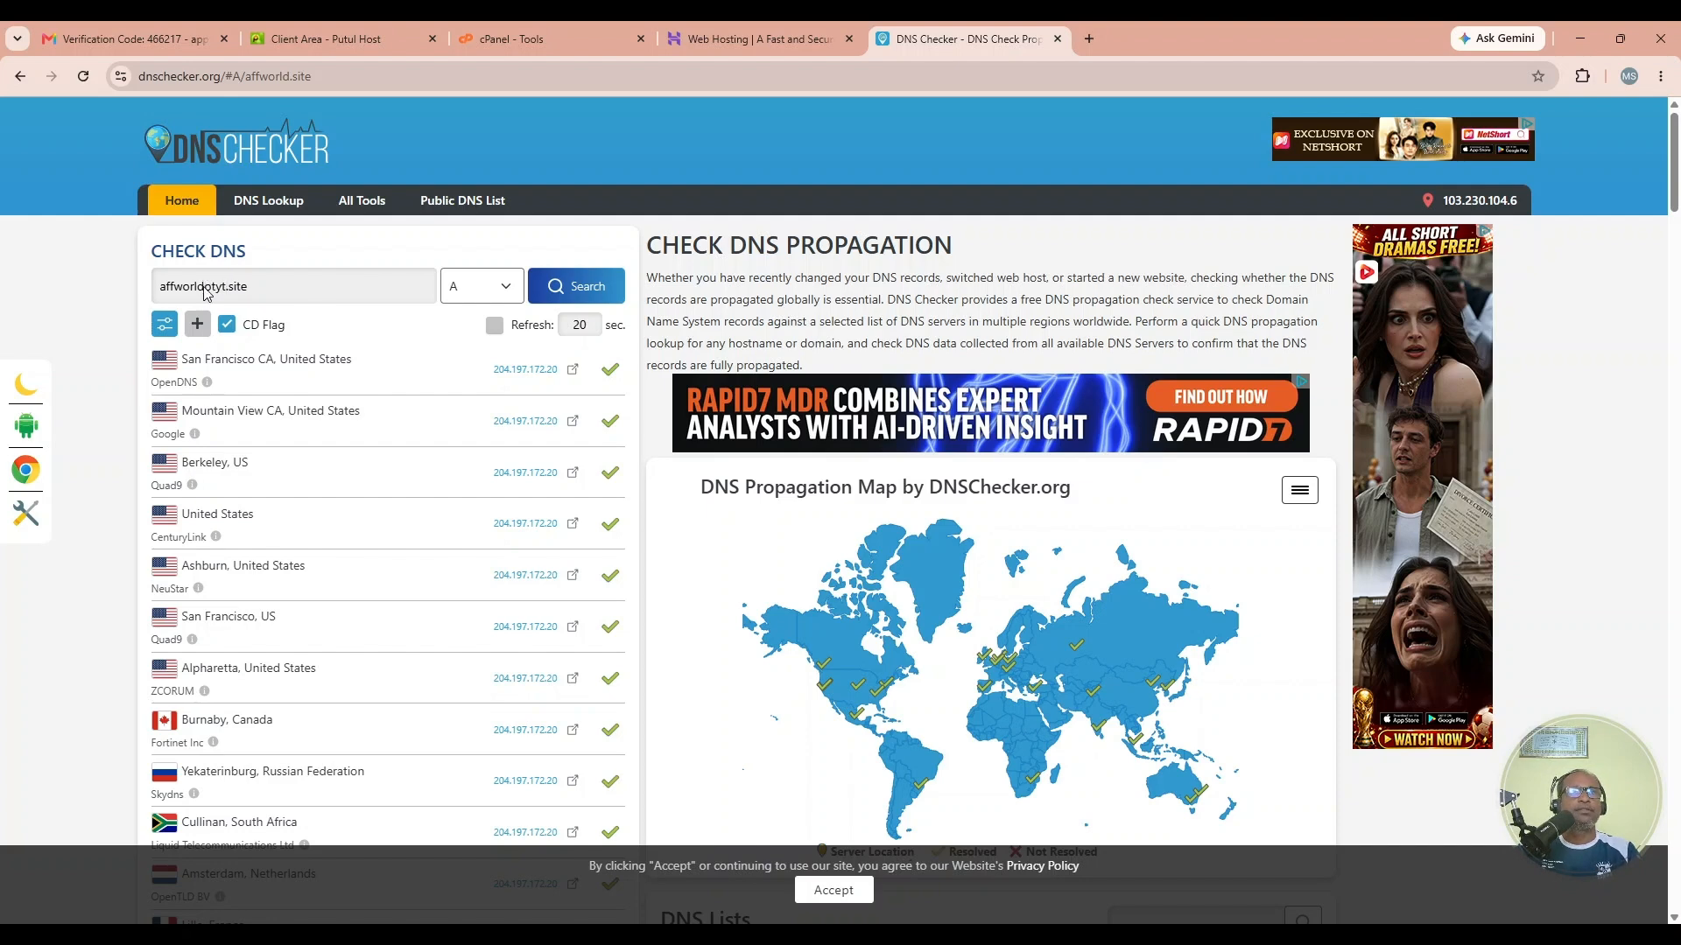
pyautogui.press('Return')
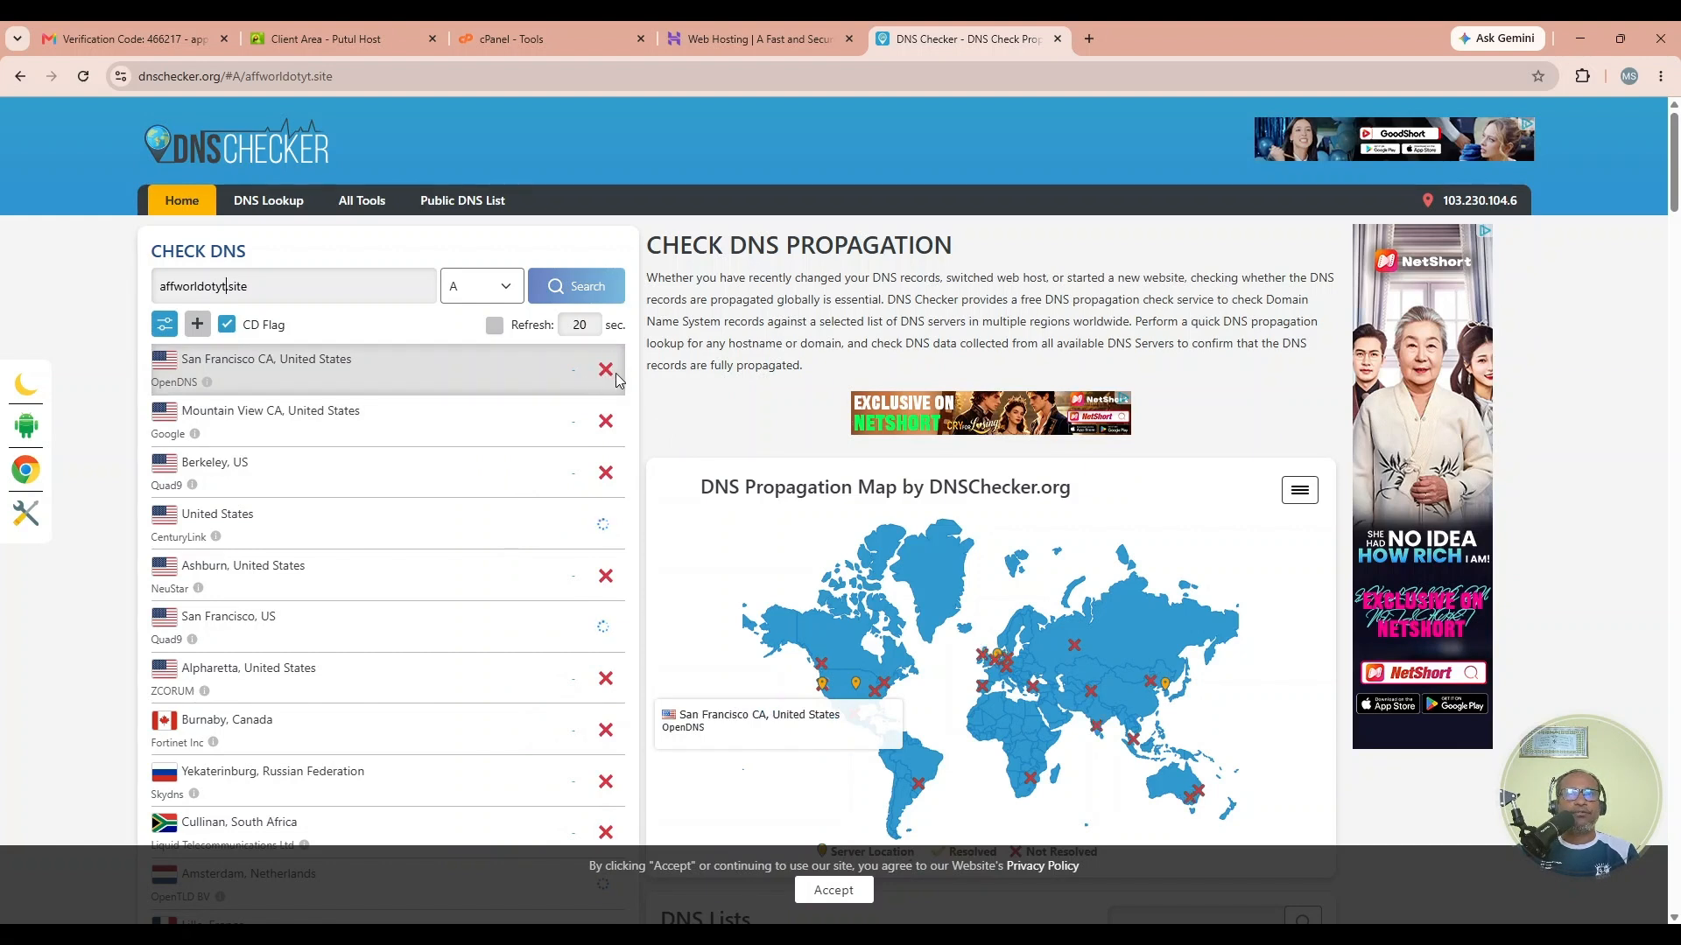
# Step: Restore the domain in DNS Checker to affworld.site, rerun the A record check and examine the results by location
pyautogui.press('BackSpace')
pyautogui.press('BackSpace')
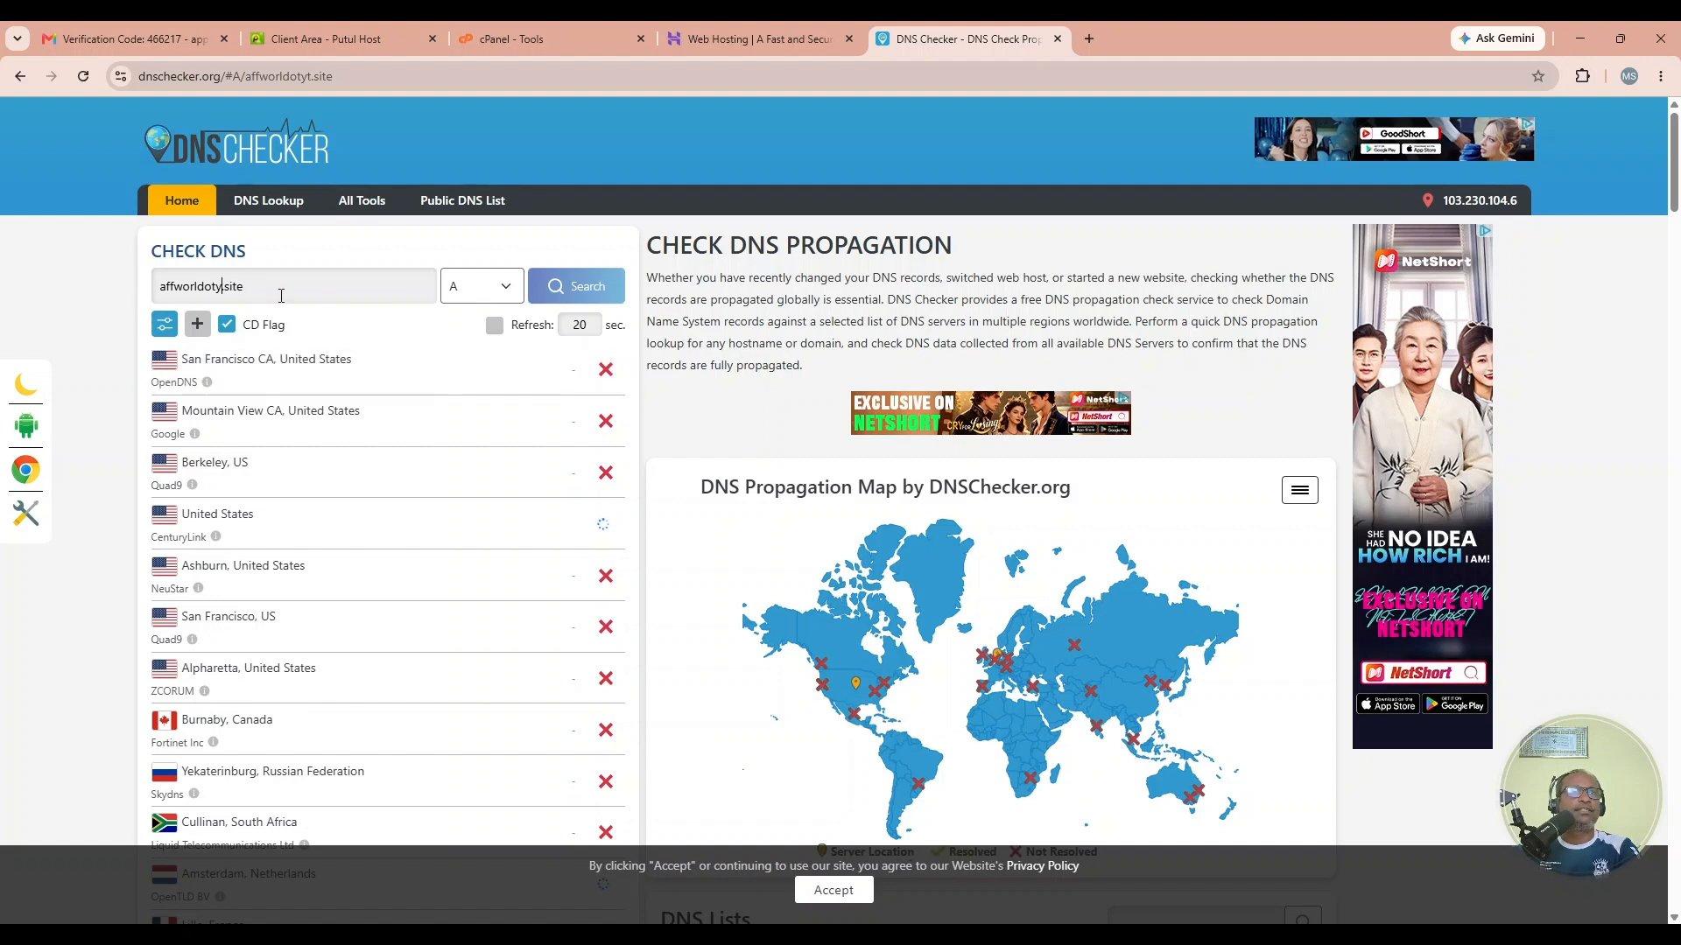
pyautogui.press('BackSpace')
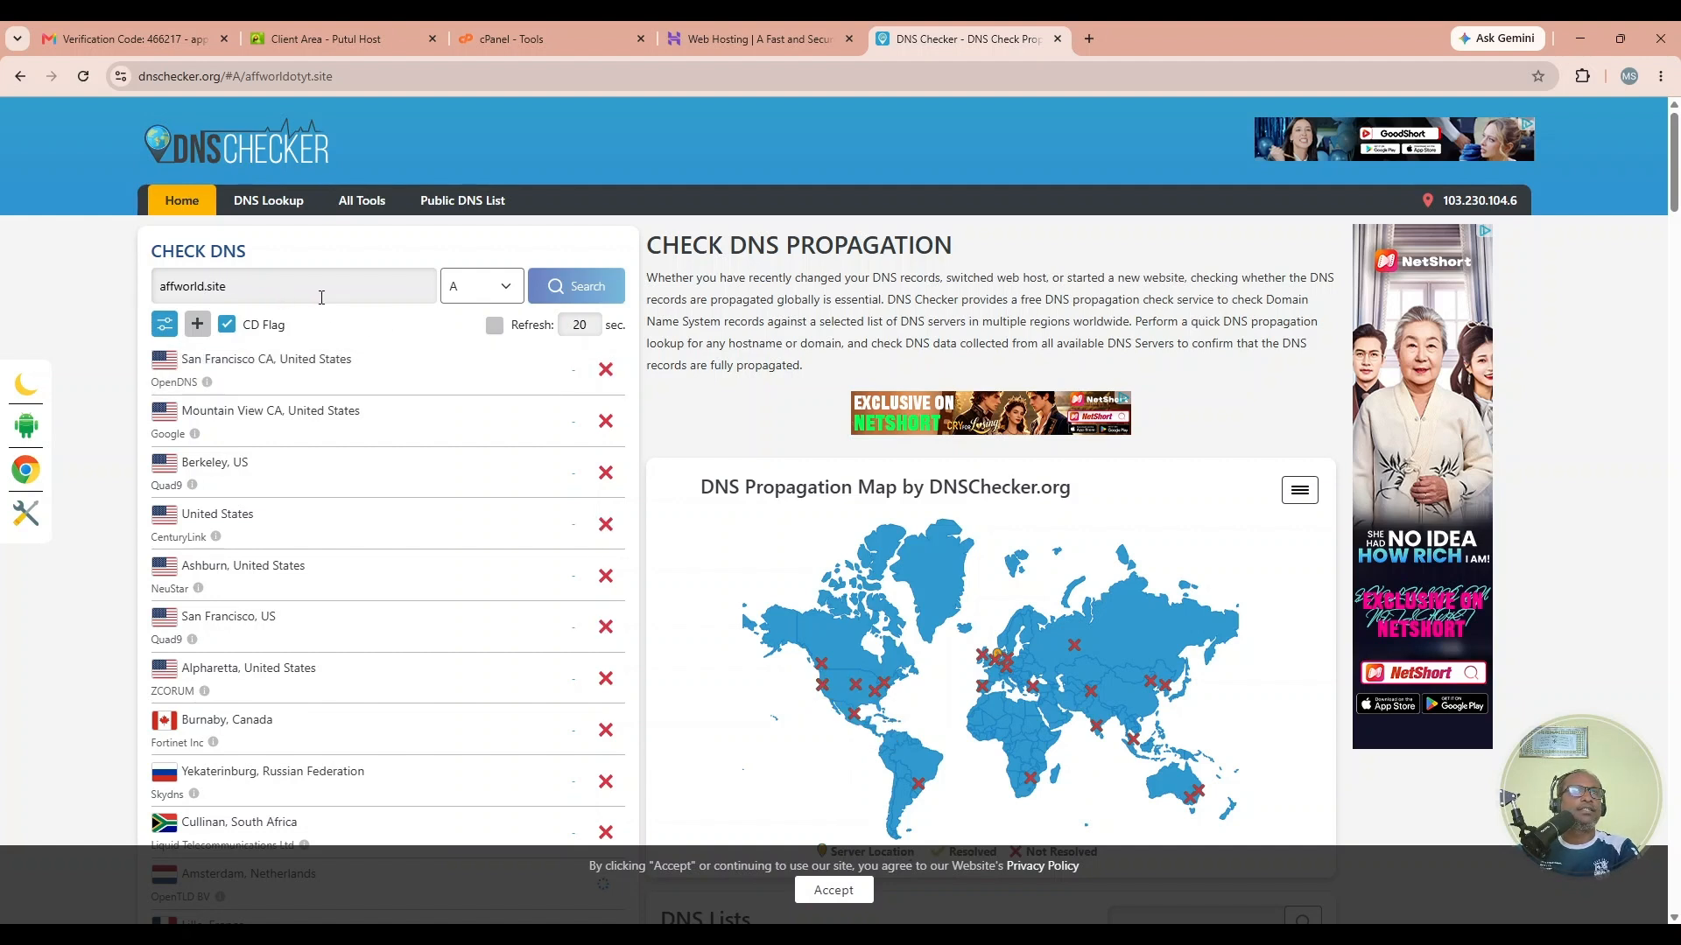
pyautogui.click(579, 288)
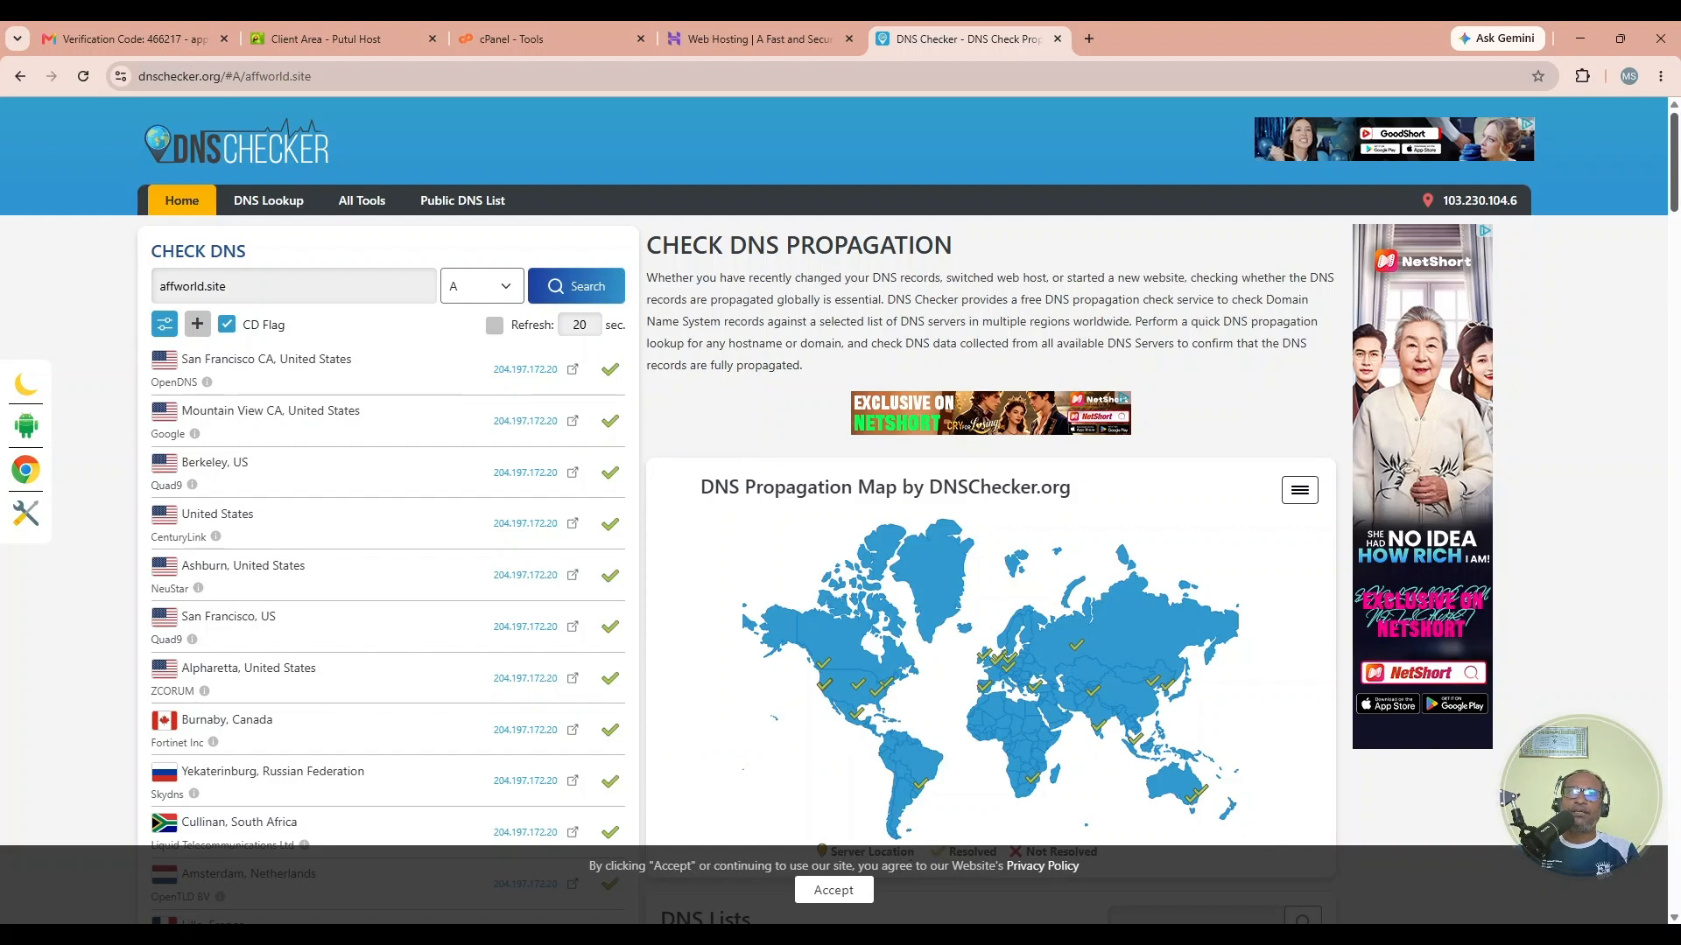
pyautogui.scroll(-2, 841, 490)
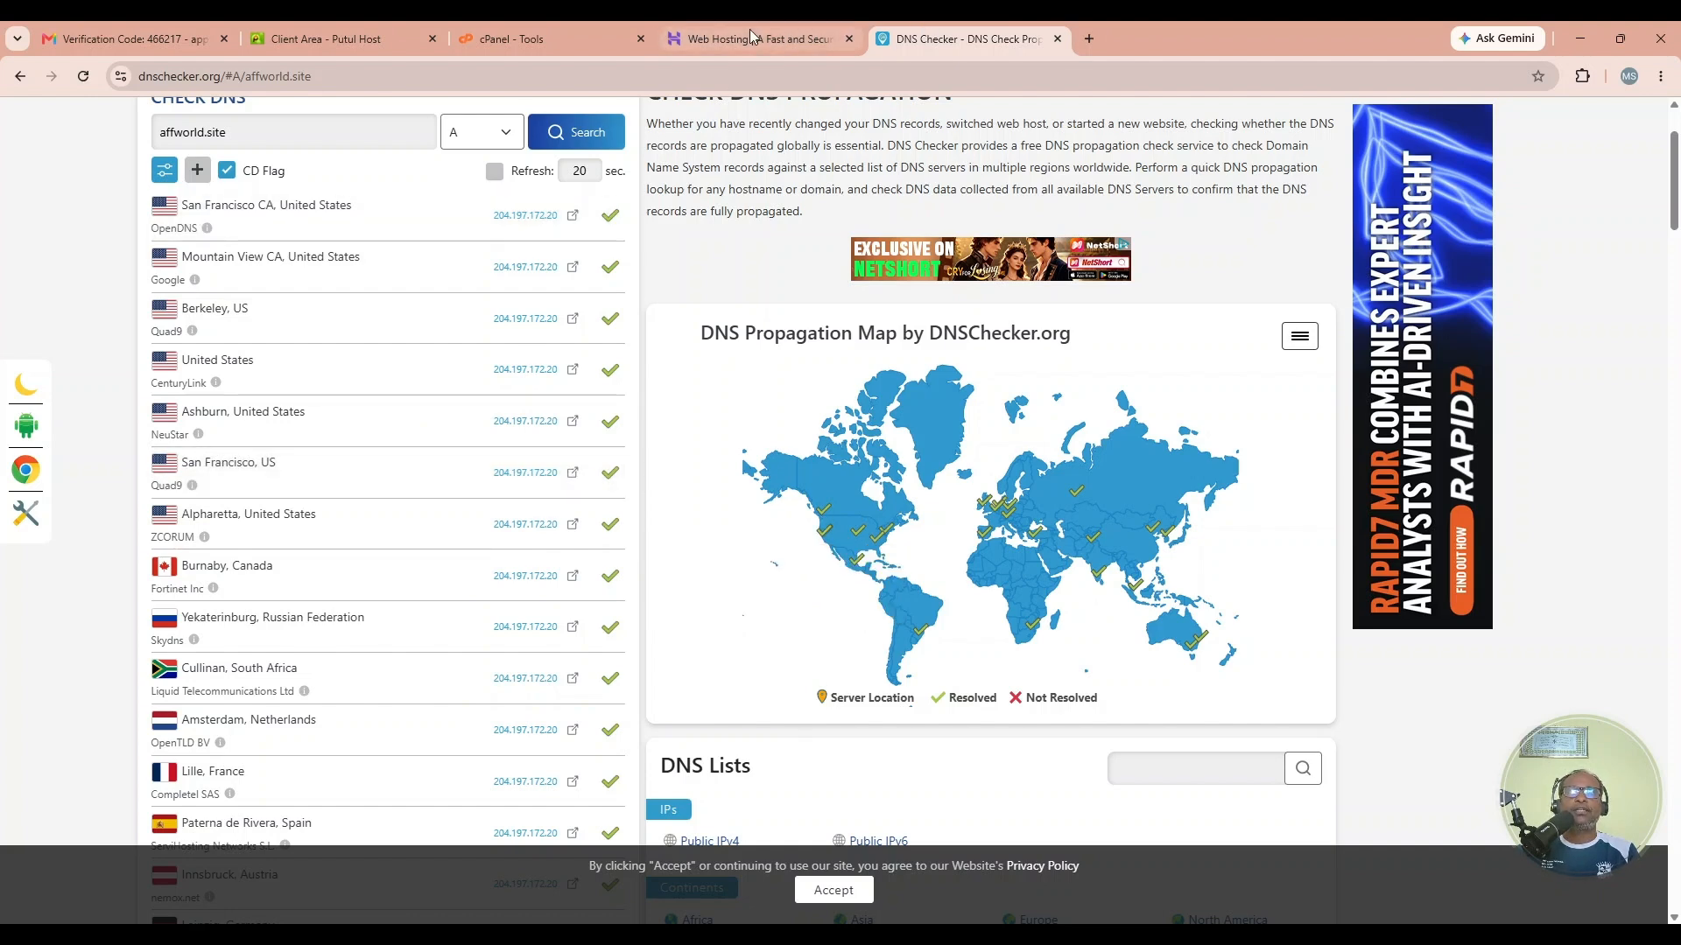
# Step: Revisit the cPanel tools page and the affworld.site nameserver settings, and return to the DNS Checker results
pyautogui.click(501, 41)
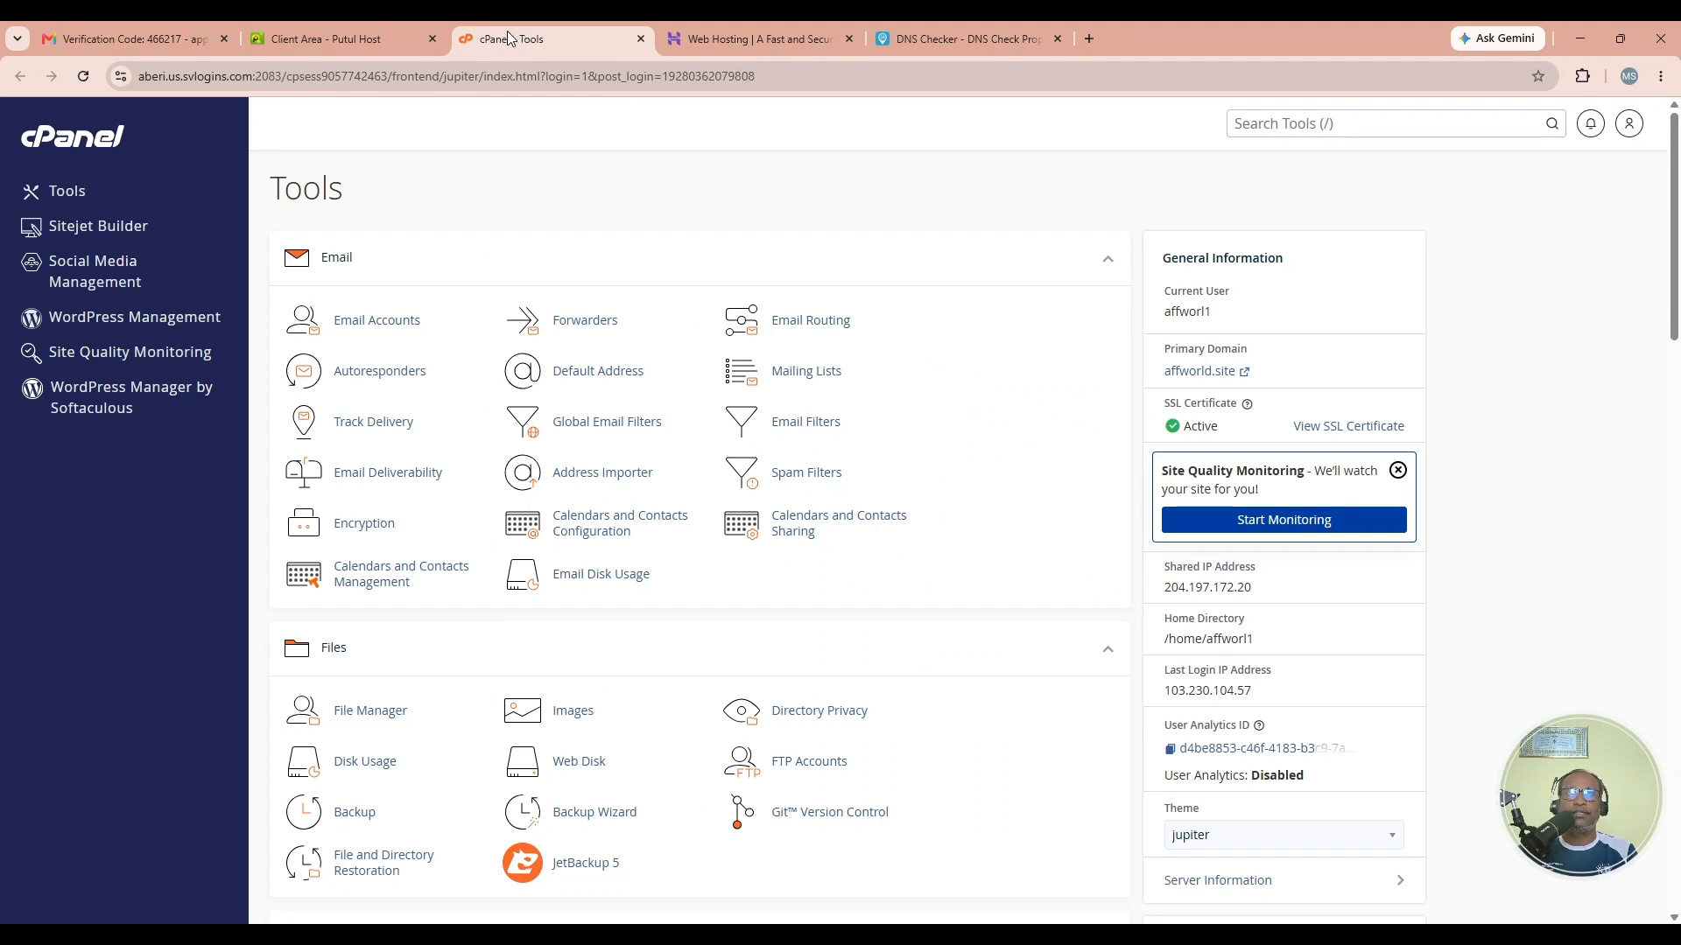
pyautogui.click(391, 24)
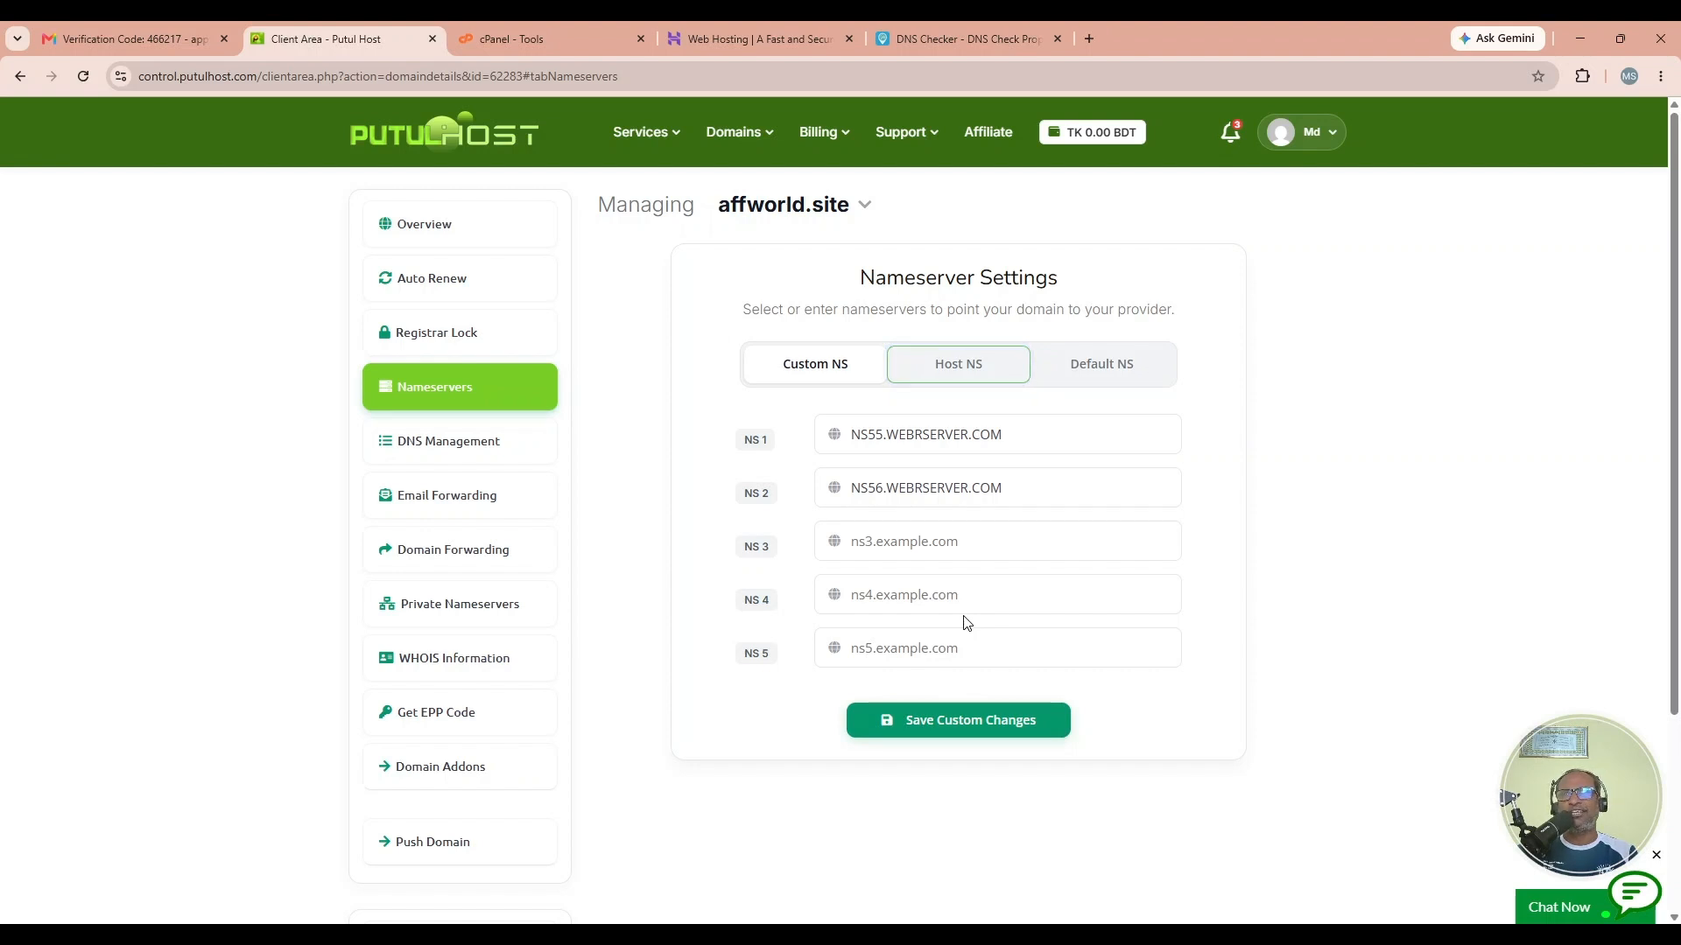
pyautogui.click(954, 30)
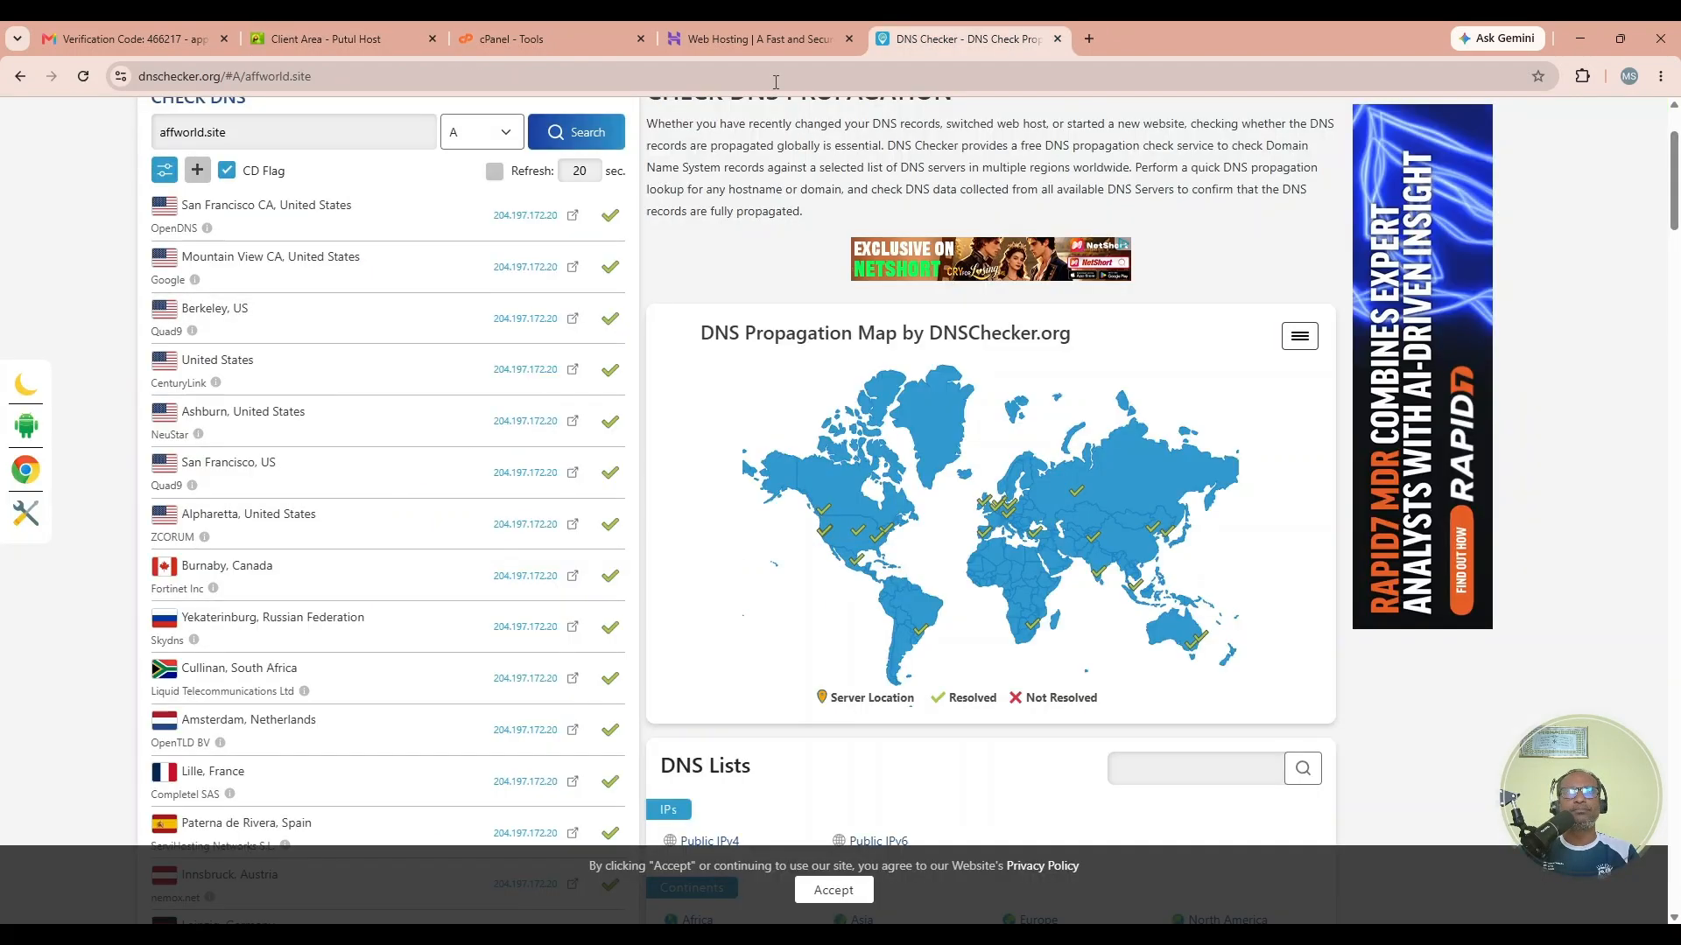
# Step: Close the web hosting and DNS Checker pages and return to the cPanel tools page
pyautogui.click(563, 35)
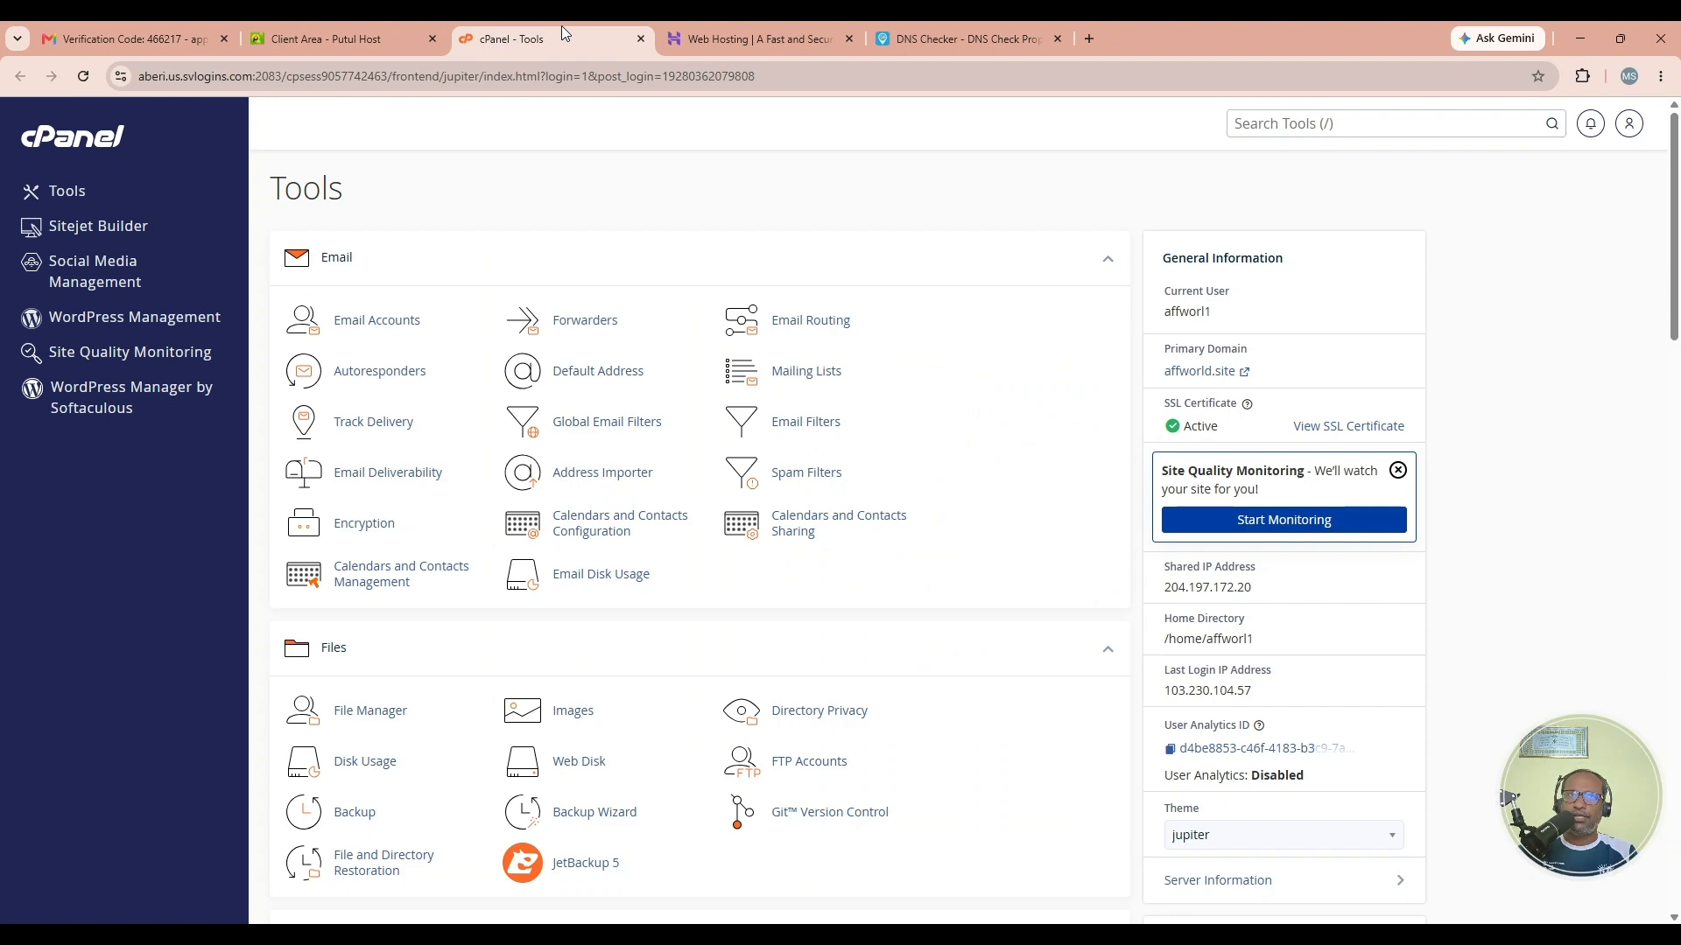
pyautogui.click(758, 38)
pyautogui.click(850, 39)
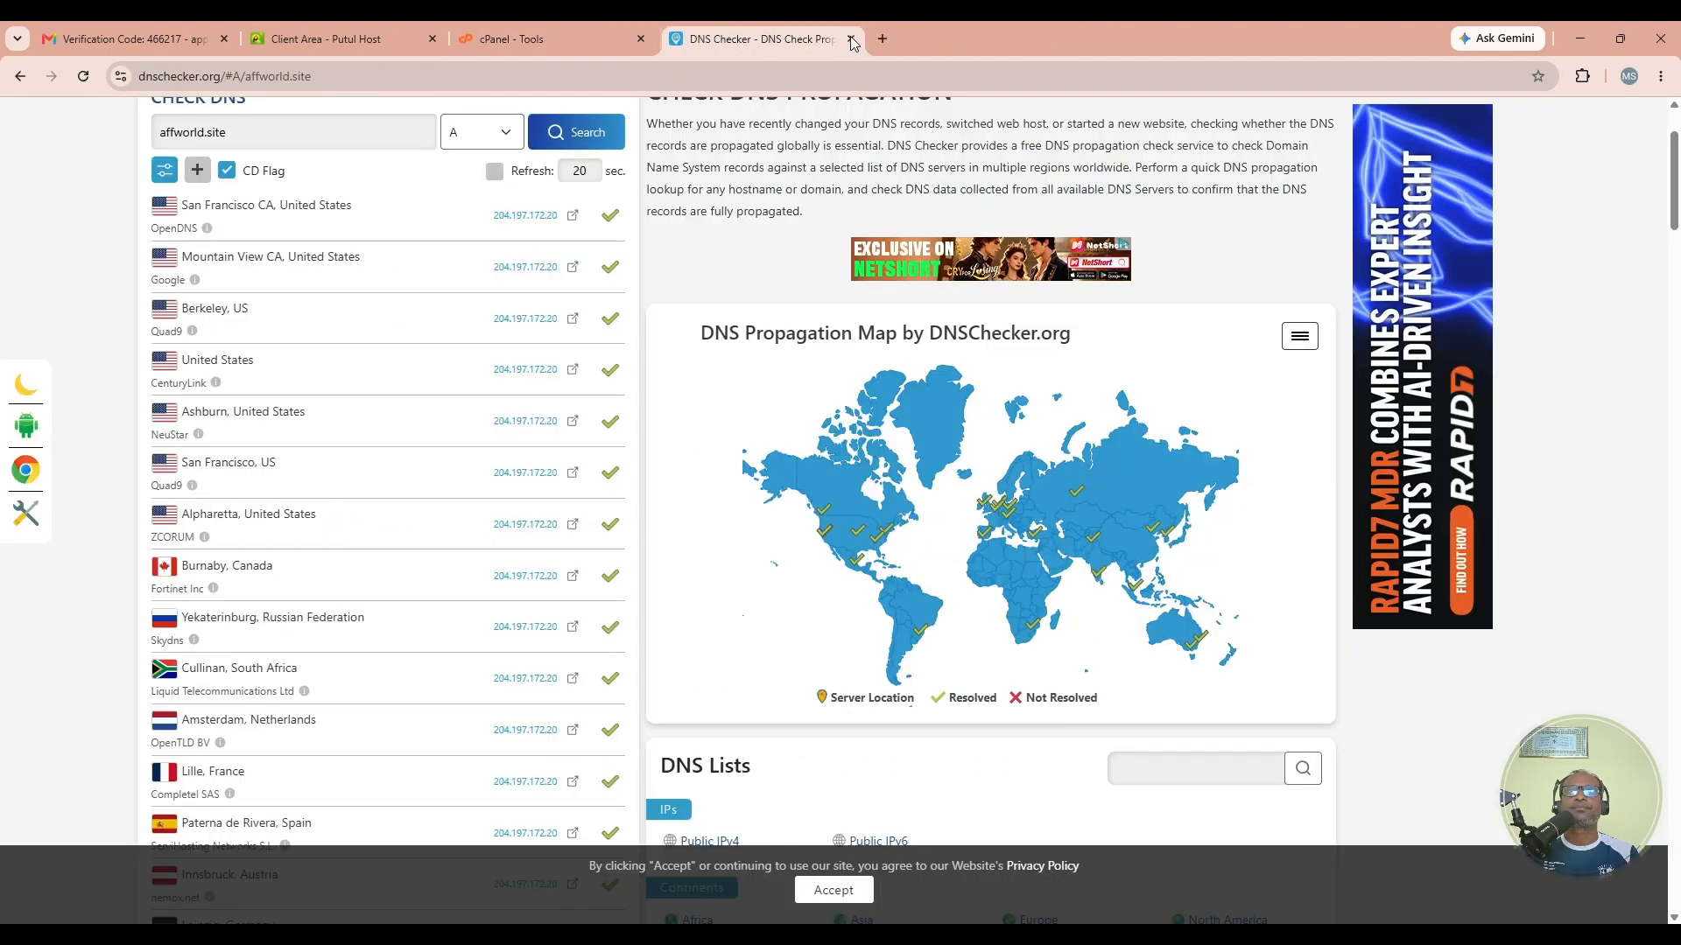
pyautogui.click(850, 38)
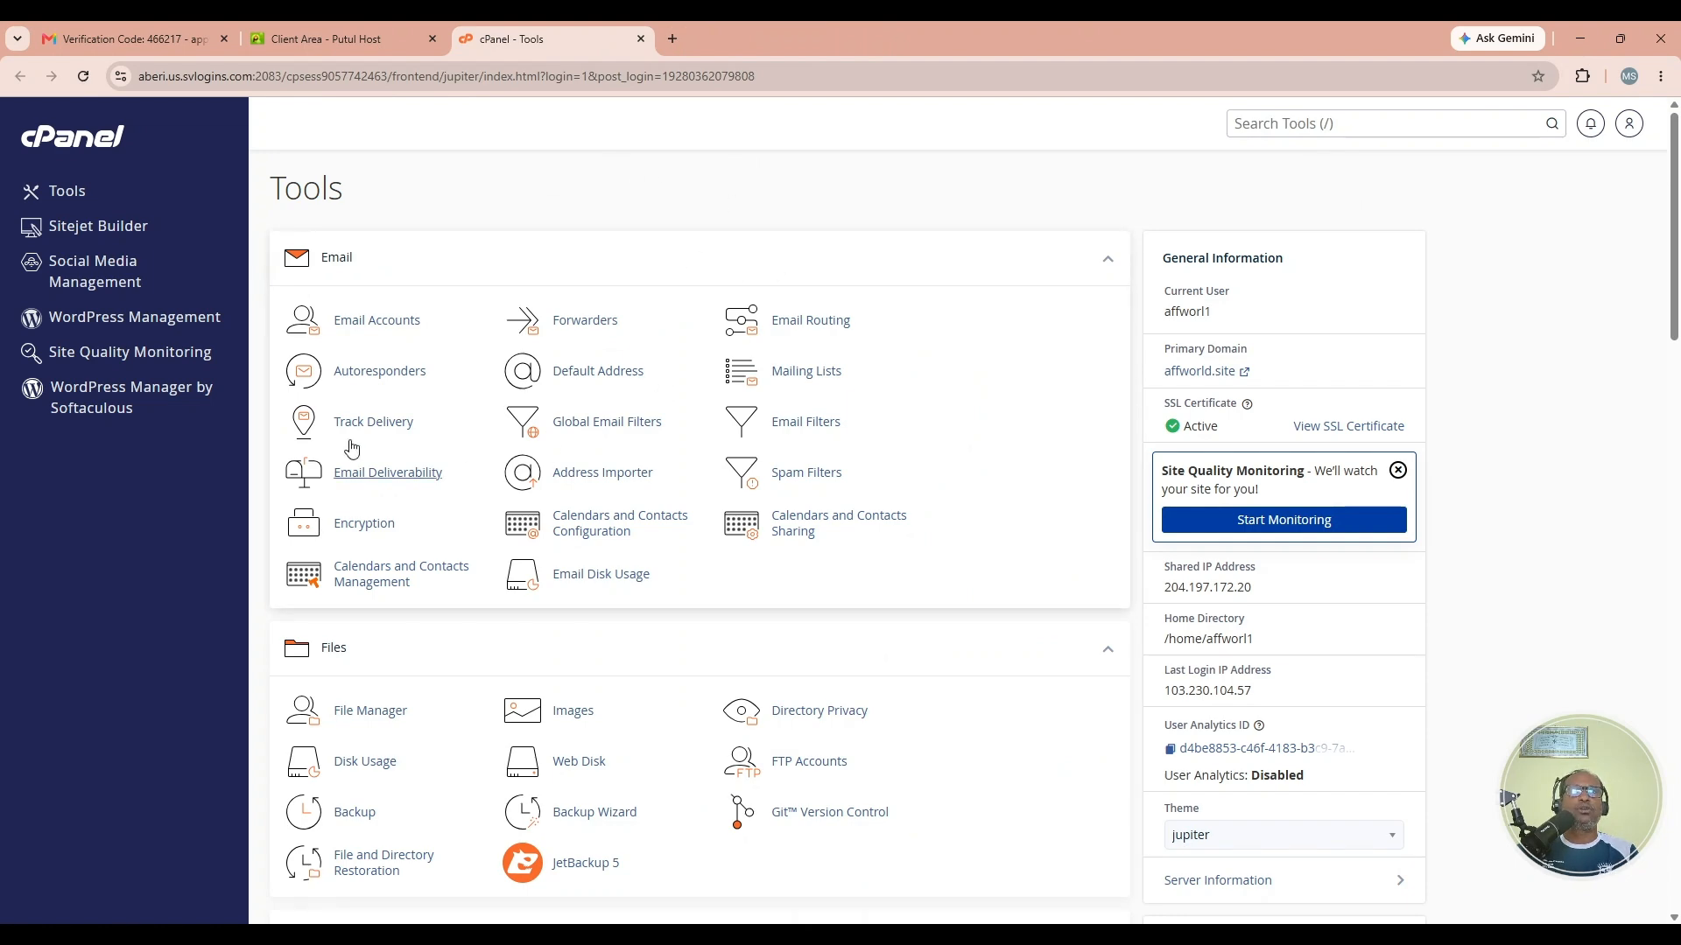
# Step: Search the cPanel tools for "ss", open SSL/TLS Certificates and review the domains listed for issuing a certificate
pyautogui.click(1285, 124)
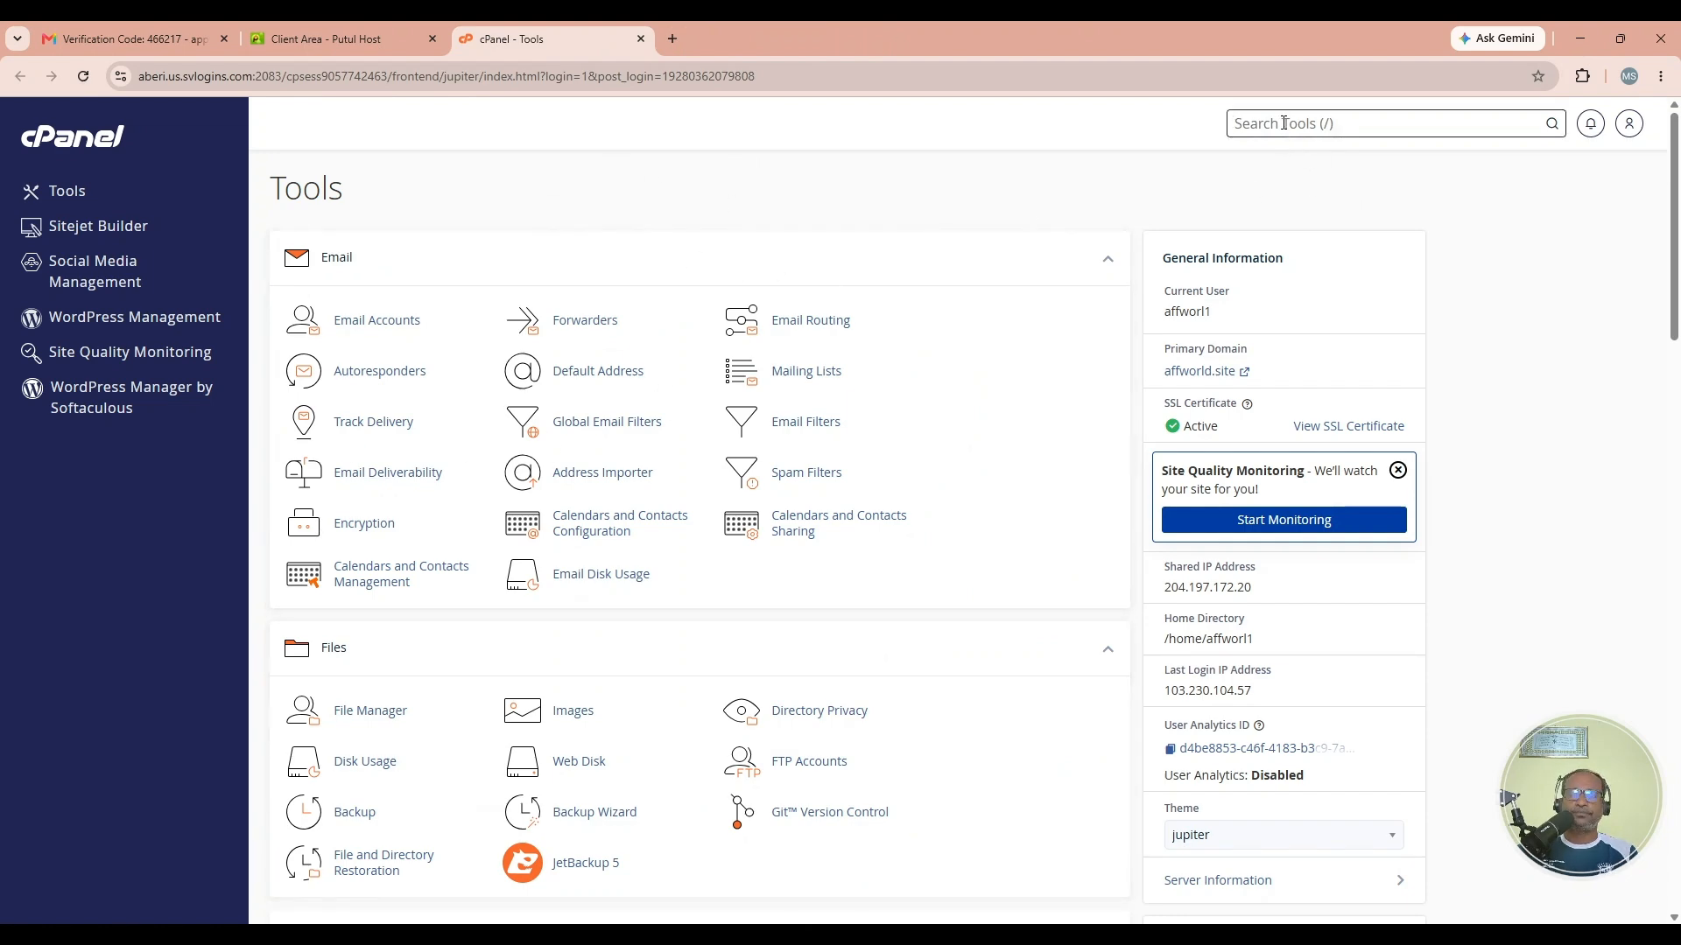
pyautogui.write('ss')
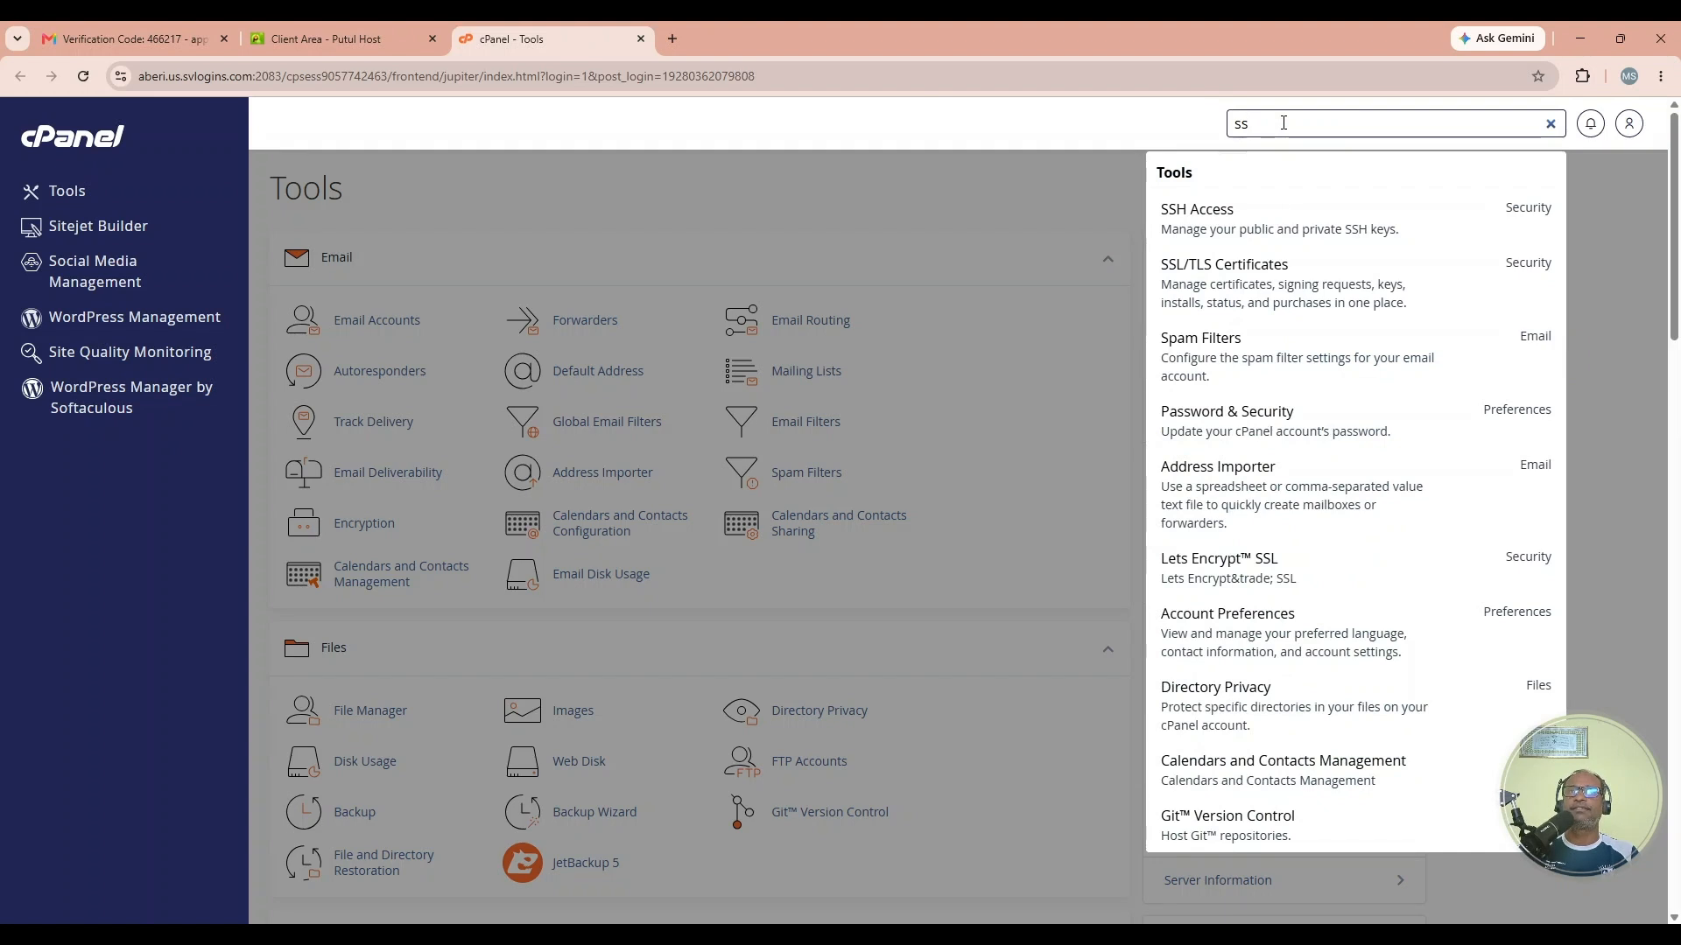
pyautogui.click(1293, 289)
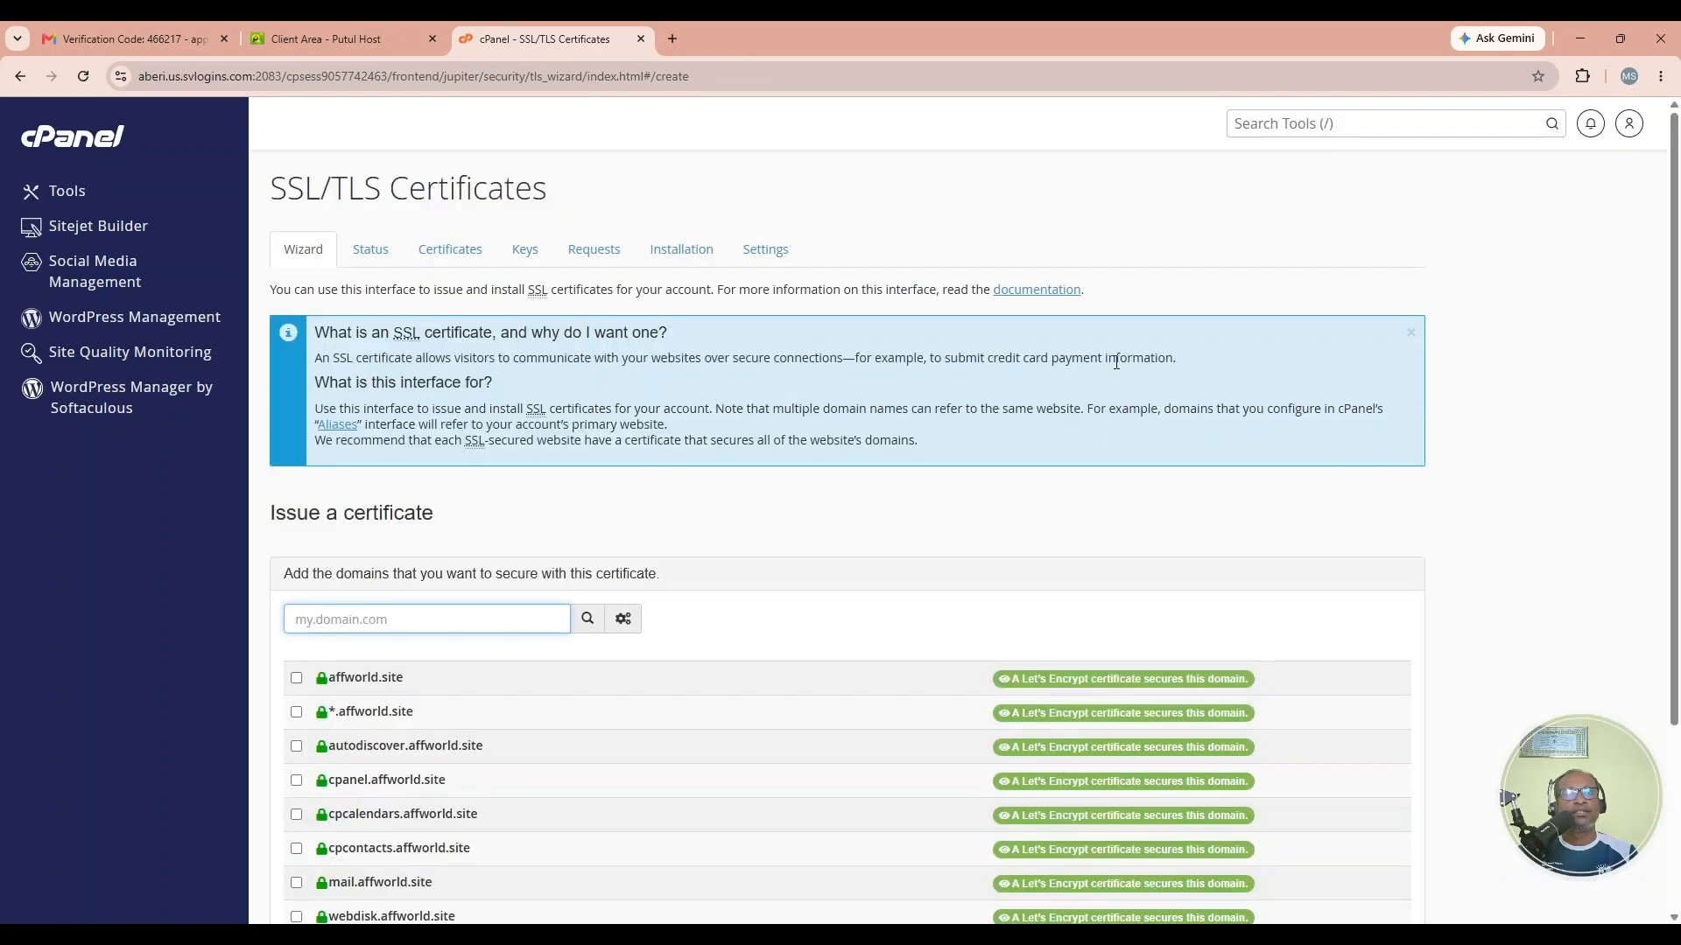
pyautogui.moveTo(1673, 248); pyautogui.dragTo(1673, 279)
pyautogui.scroll(-3, 638, 403)
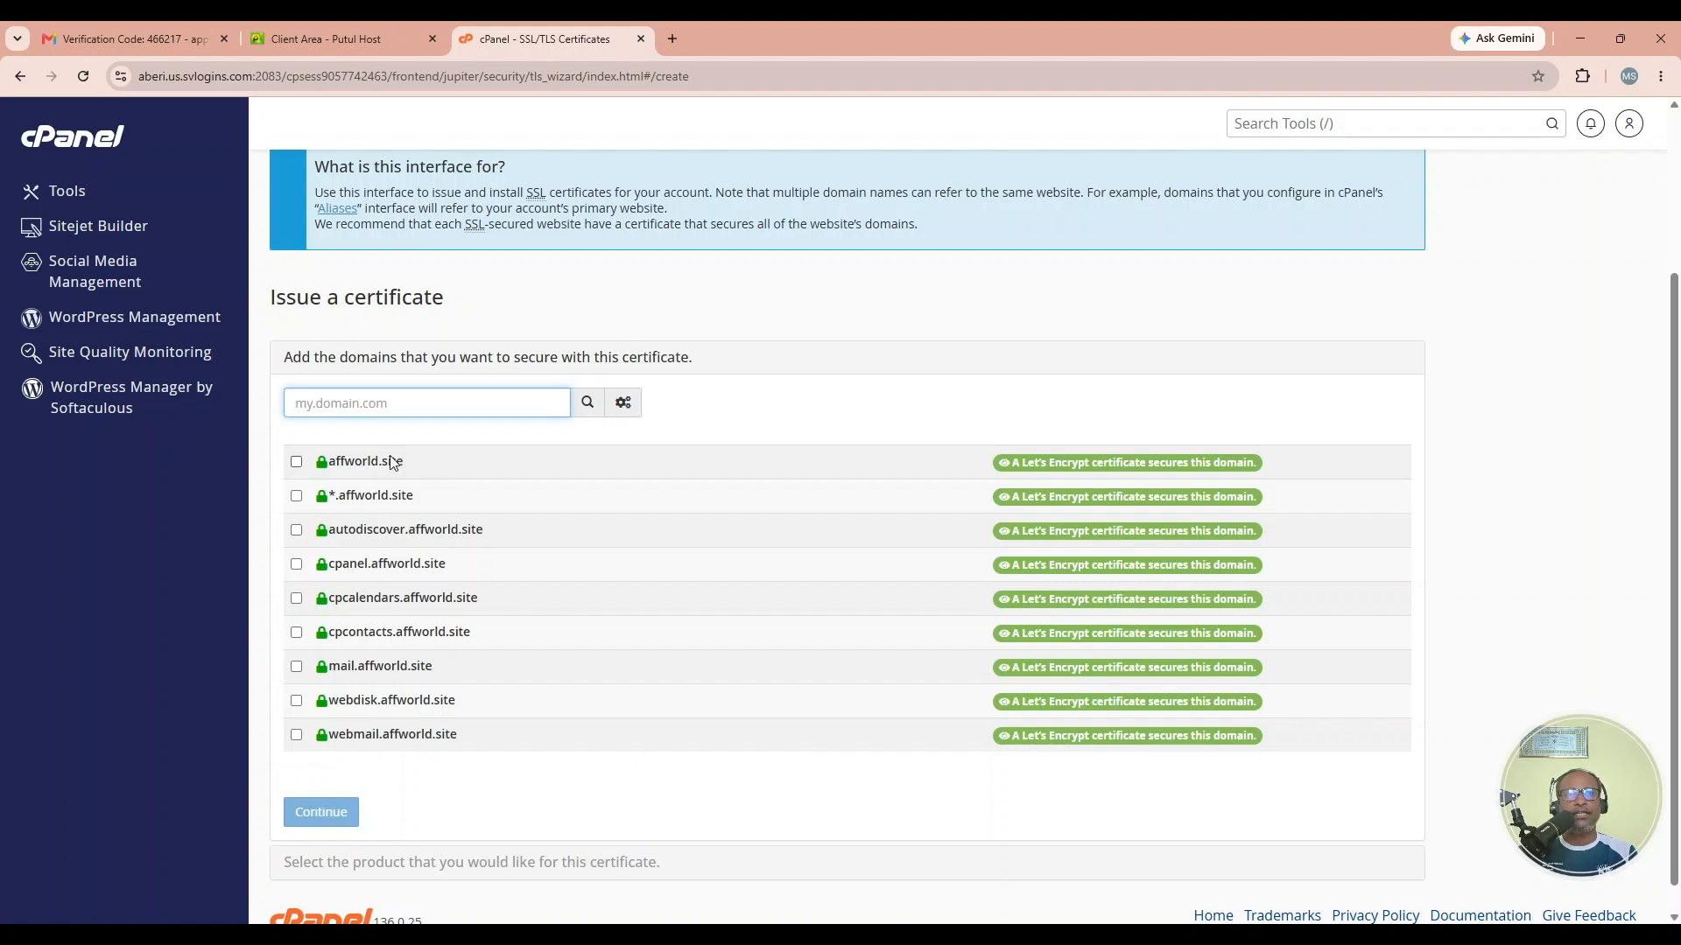
pyautogui.click(329, 467)
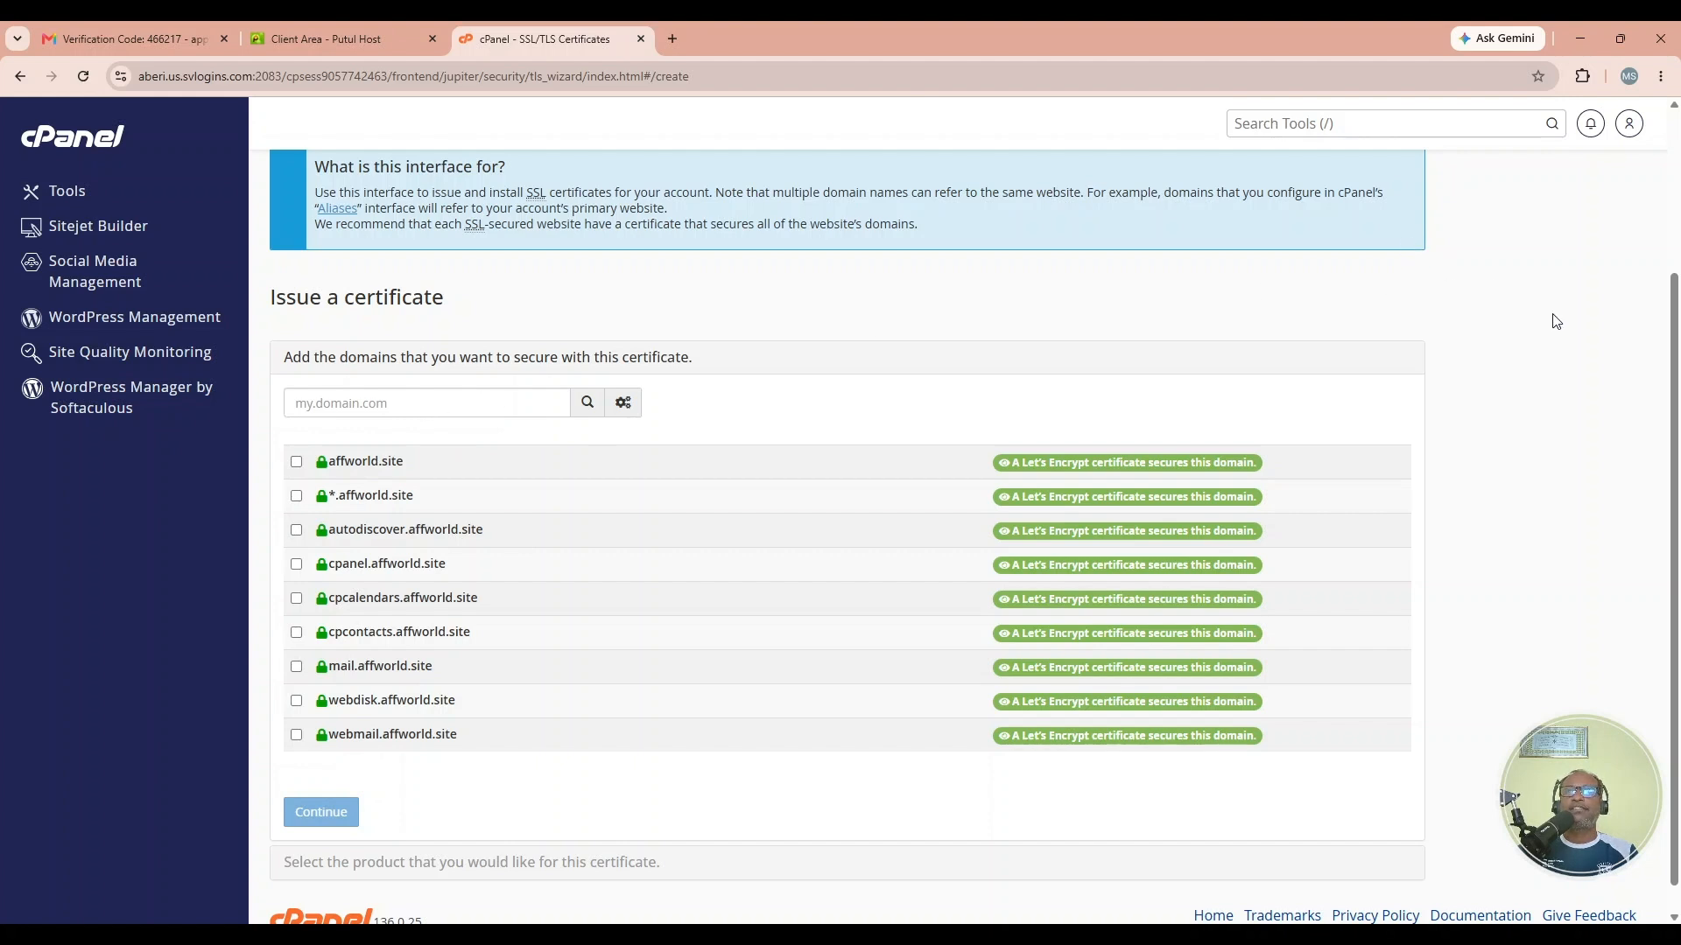
pyautogui.scroll(3, 1672, 379)
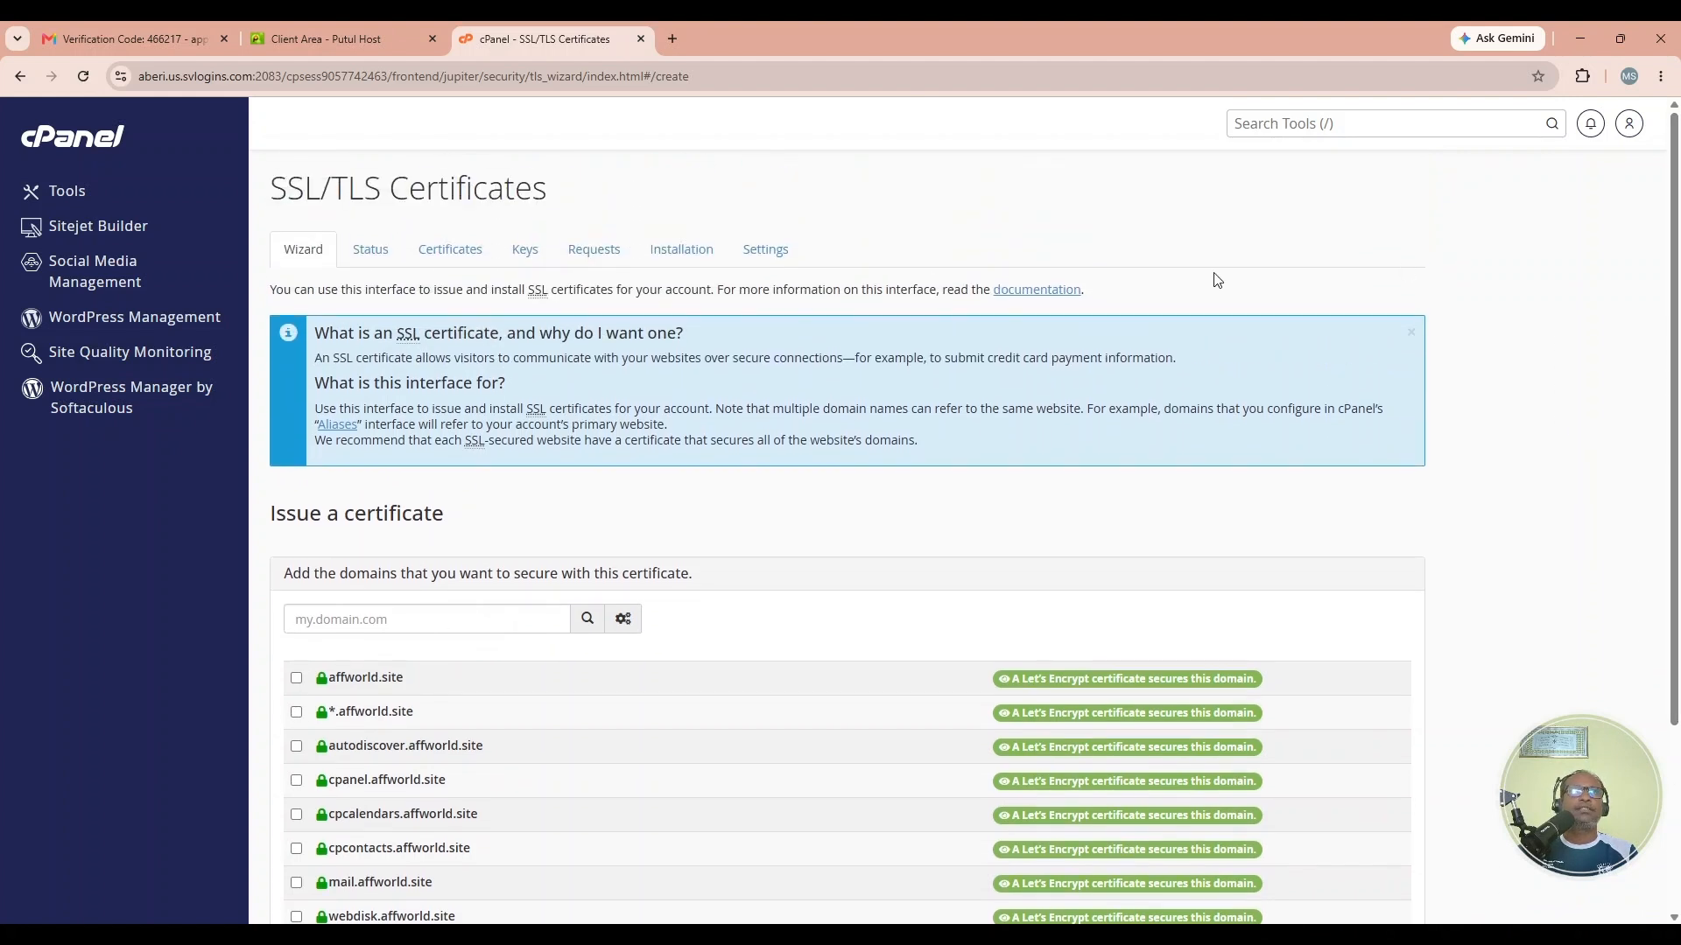
# Step: Review the SSL status of each domain and the list of certificates stored on the server
pyautogui.click(376, 262)
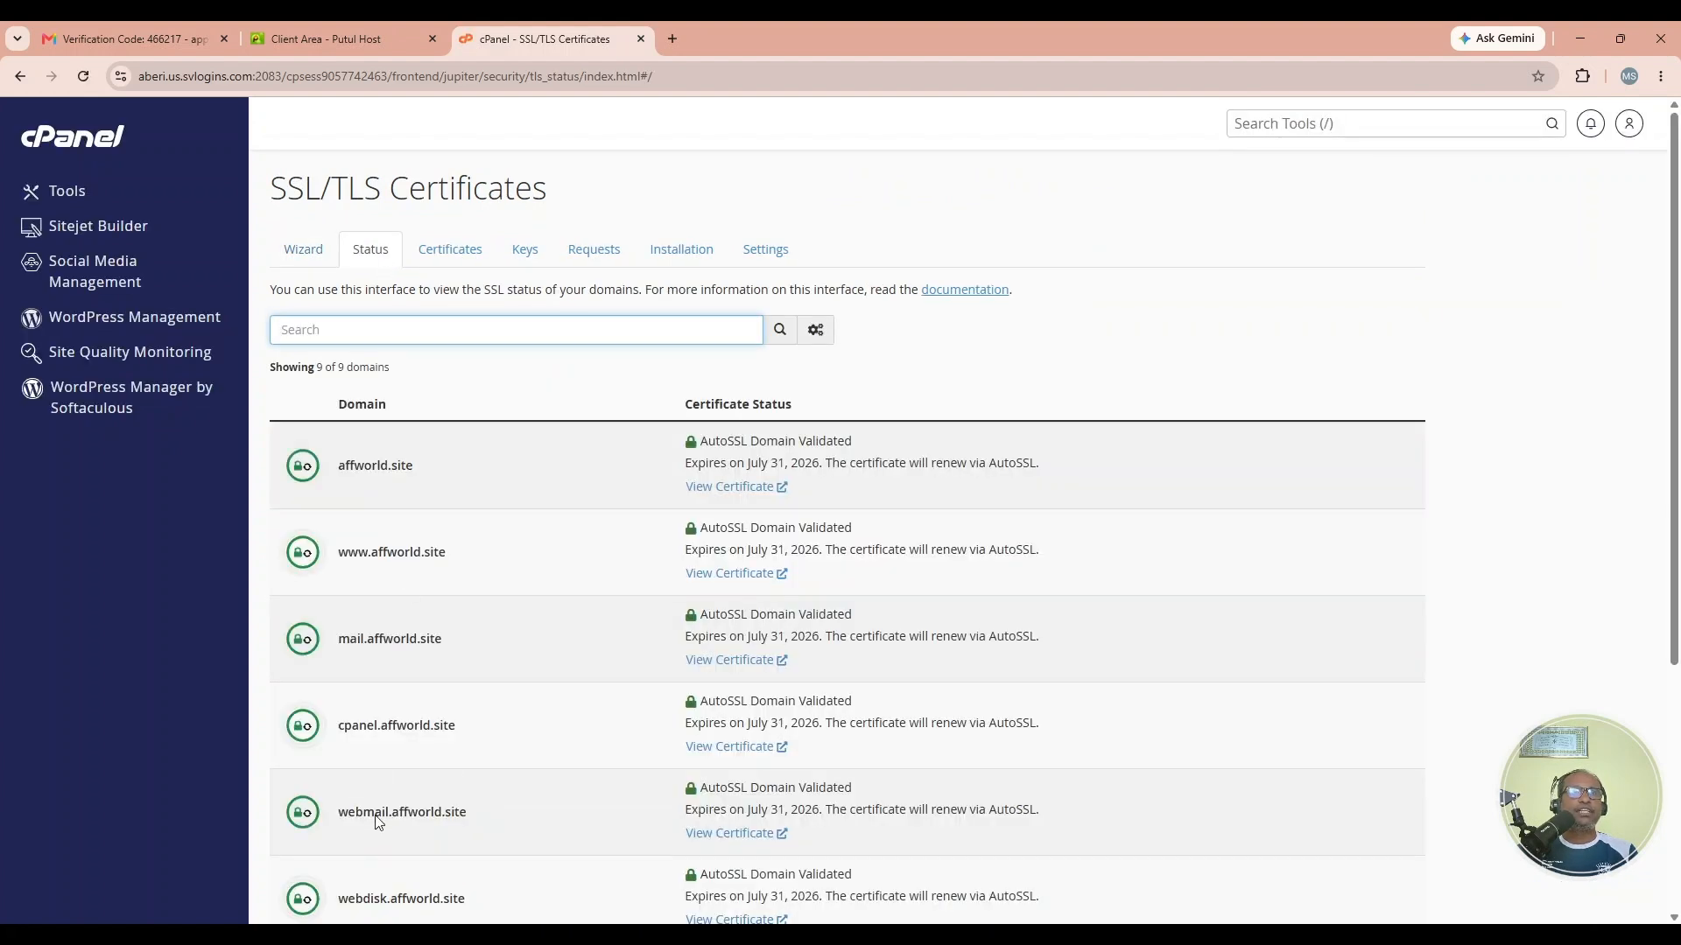
pyautogui.click(468, 254)
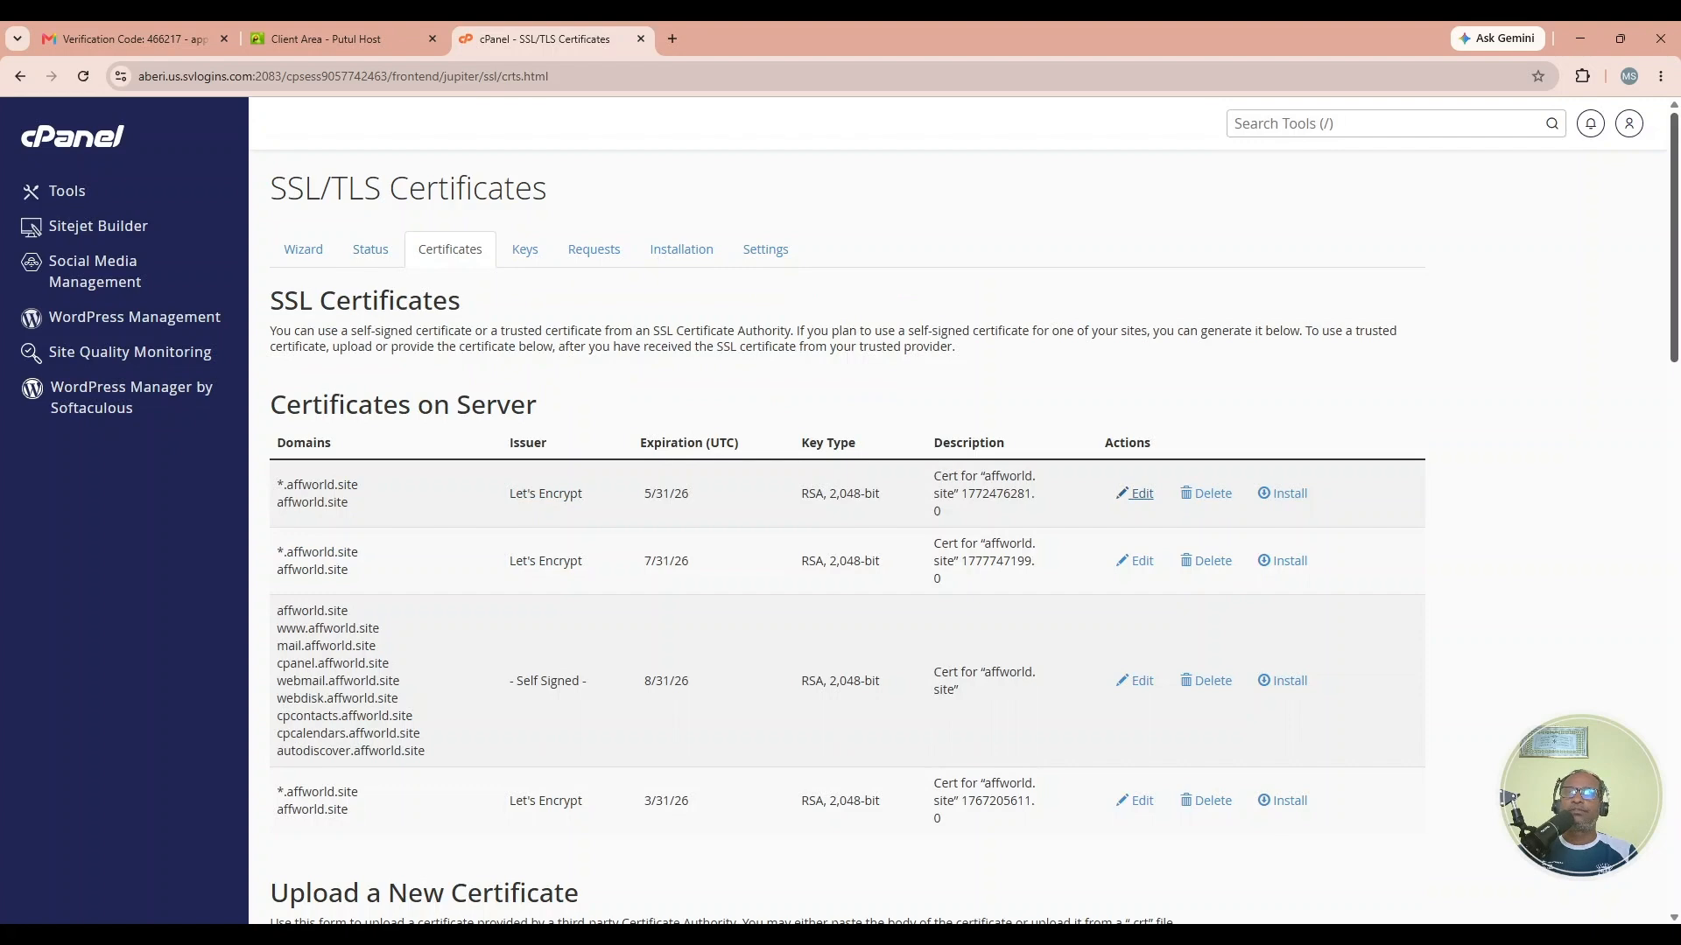
pyautogui.scroll(-5, 733, 284)
pyautogui.scroll(4, 733, 285)
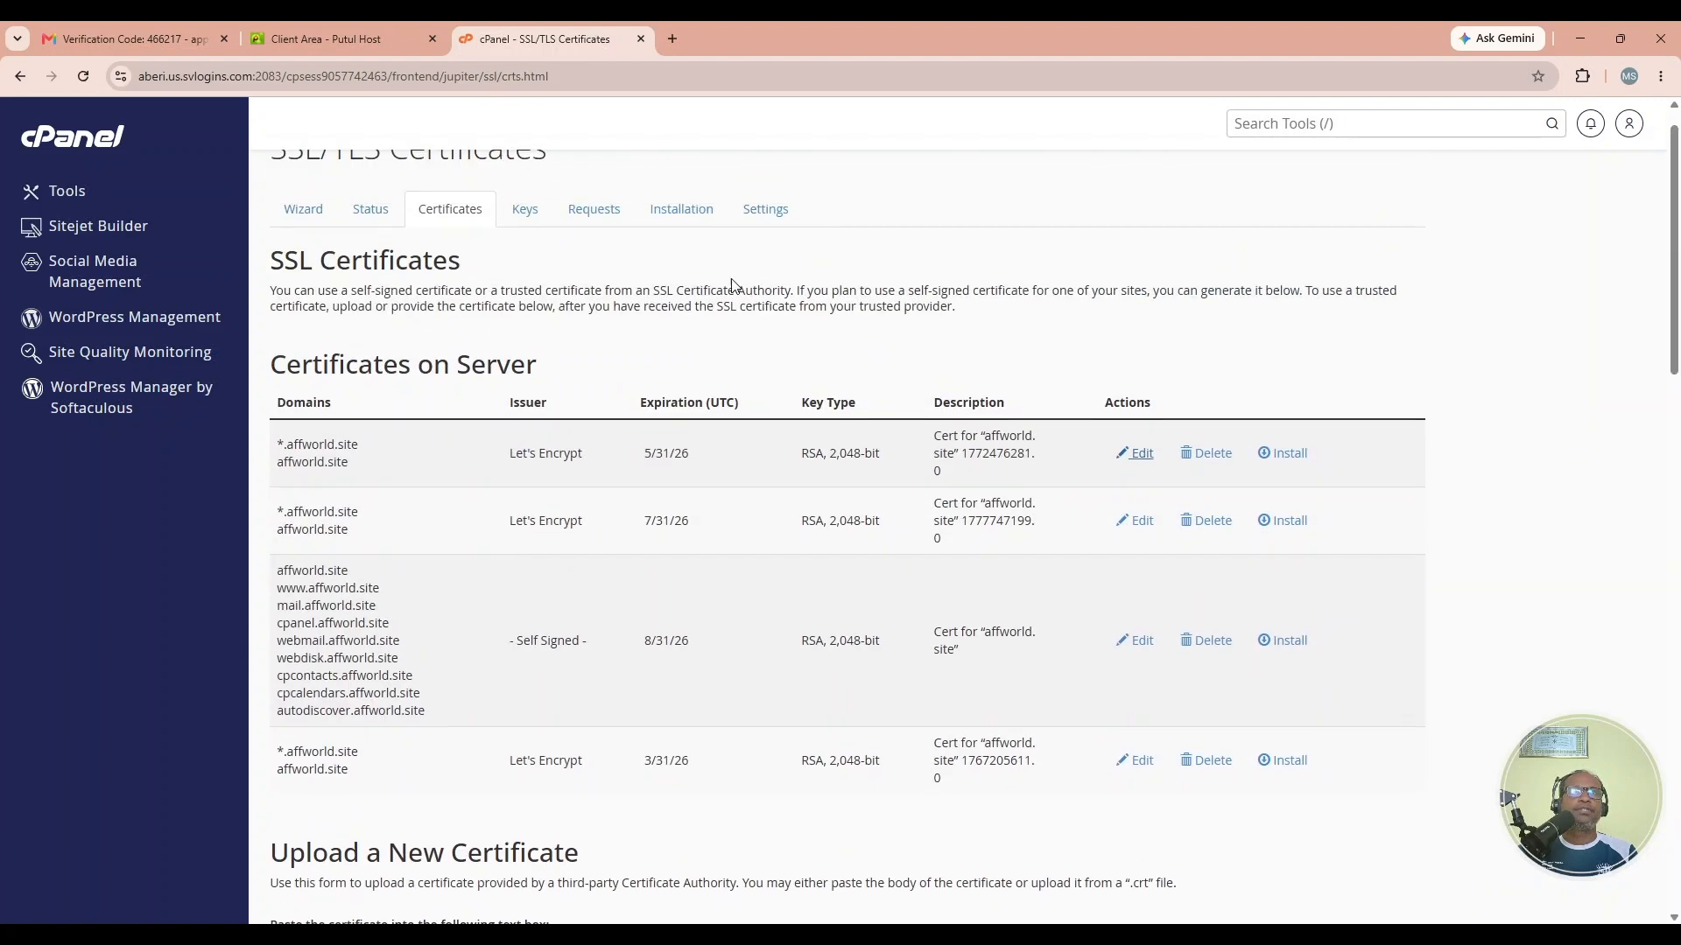
# Step: Open the SSL installation page and select affworld.site as the domain for installing an SSL website
pyautogui.click(699, 210)
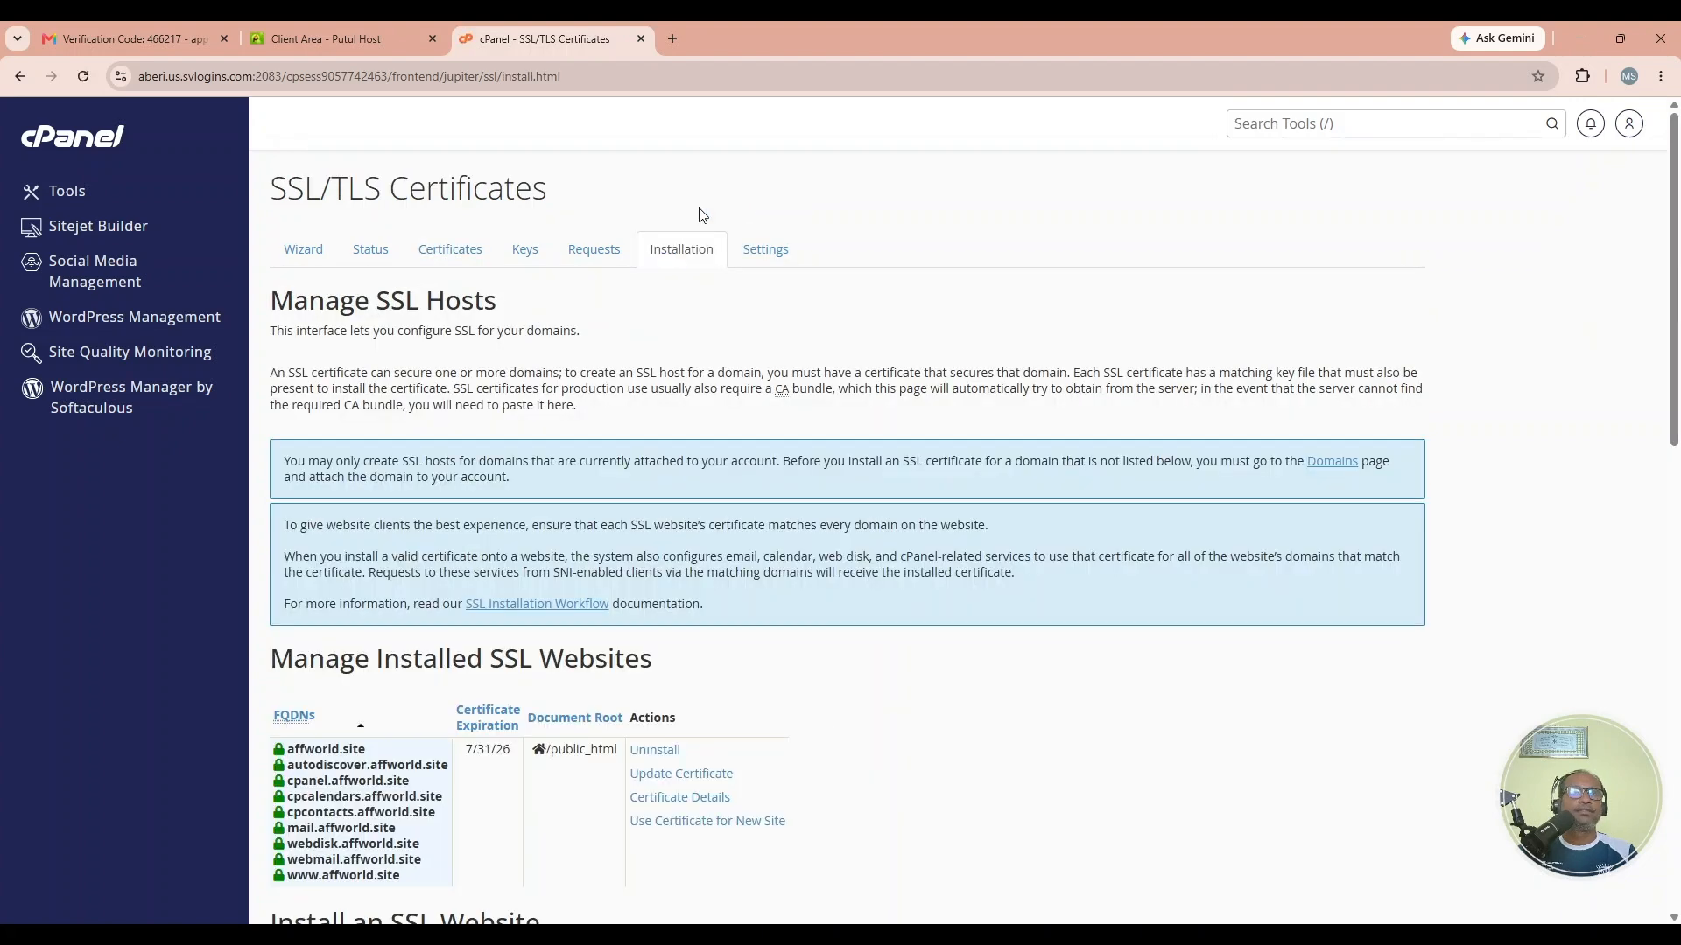
pyautogui.scroll(-4, 963, 525)
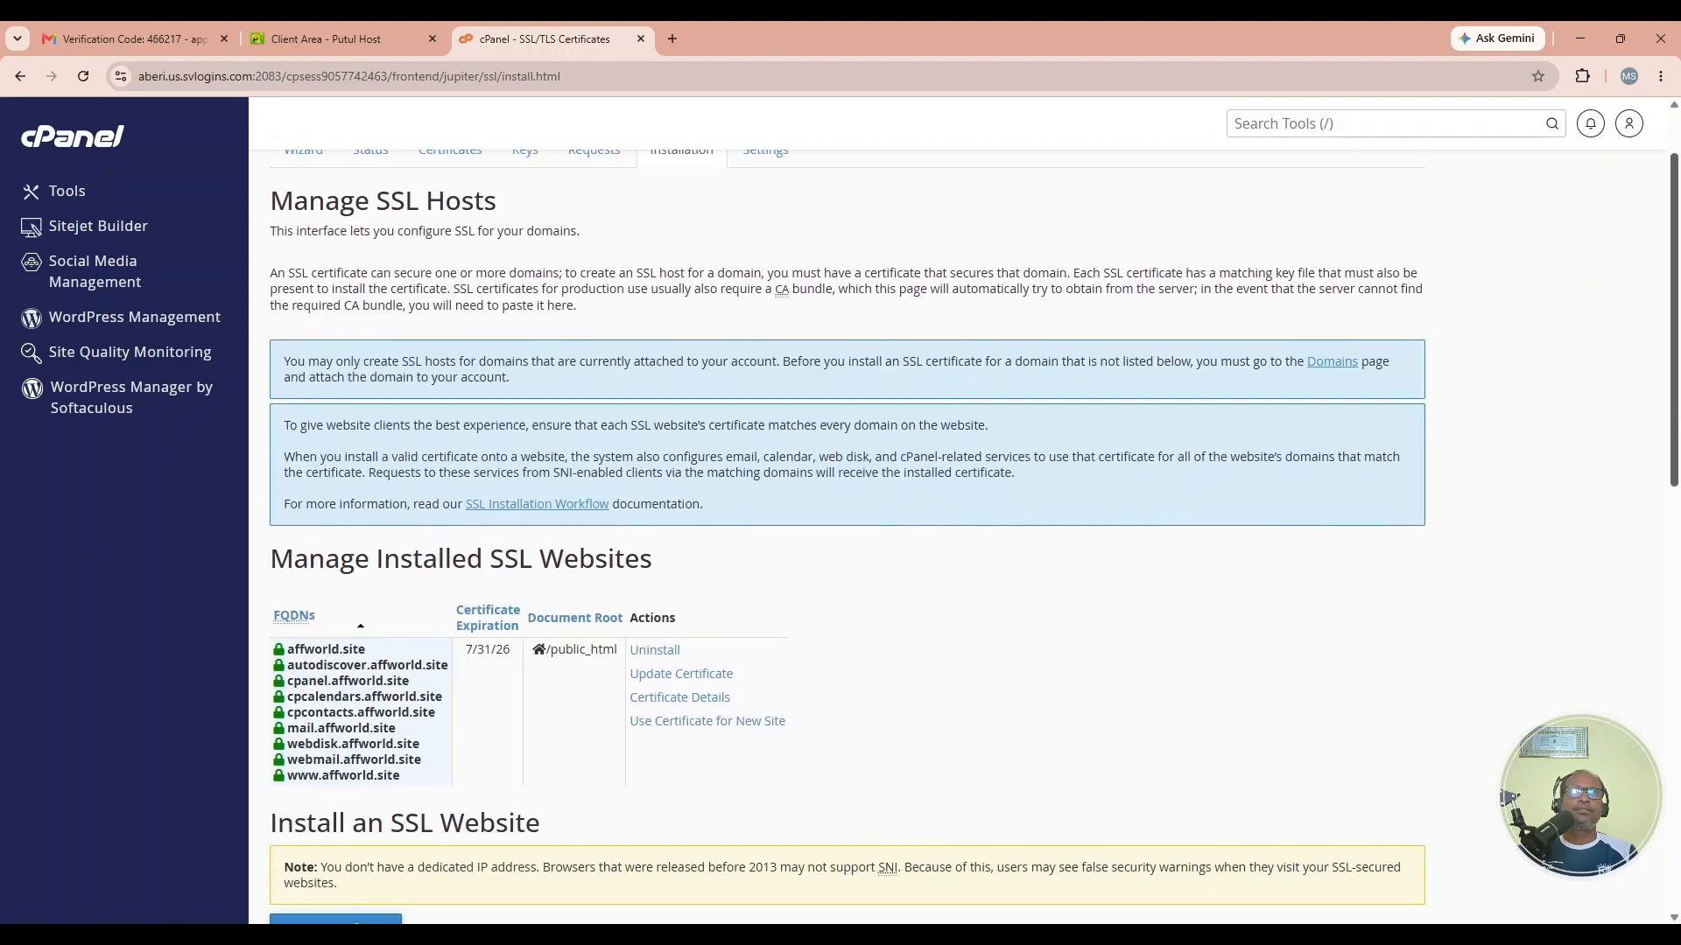
pyautogui.scroll(-2, 1541, 412)
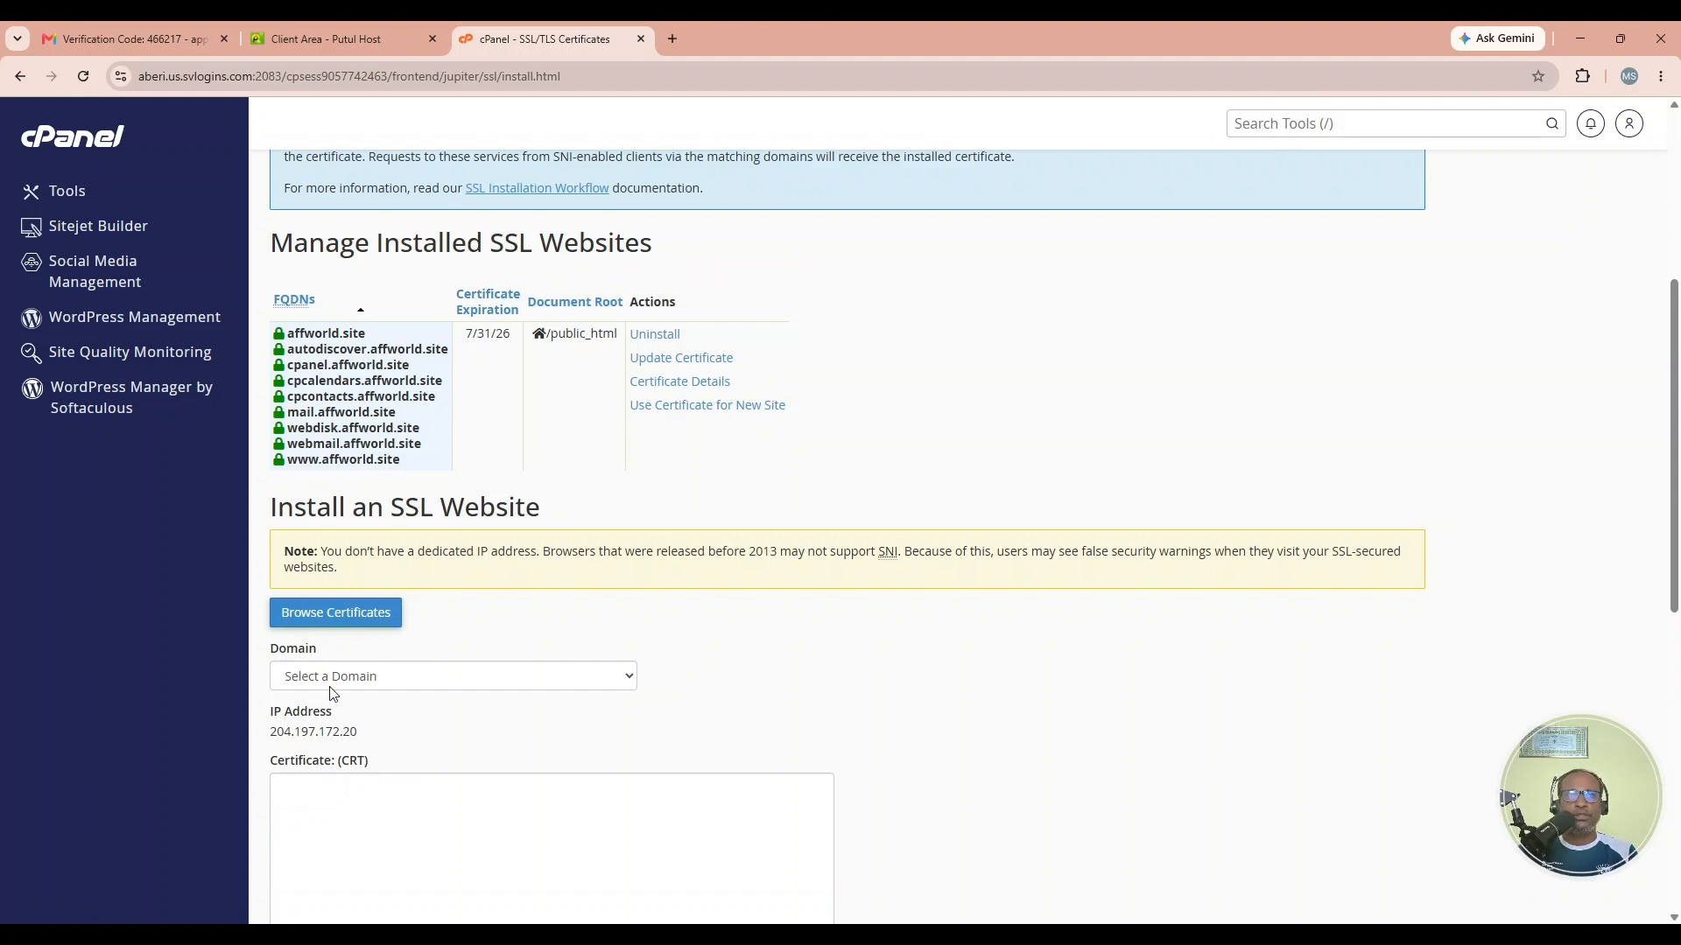
pyautogui.click(455, 671)
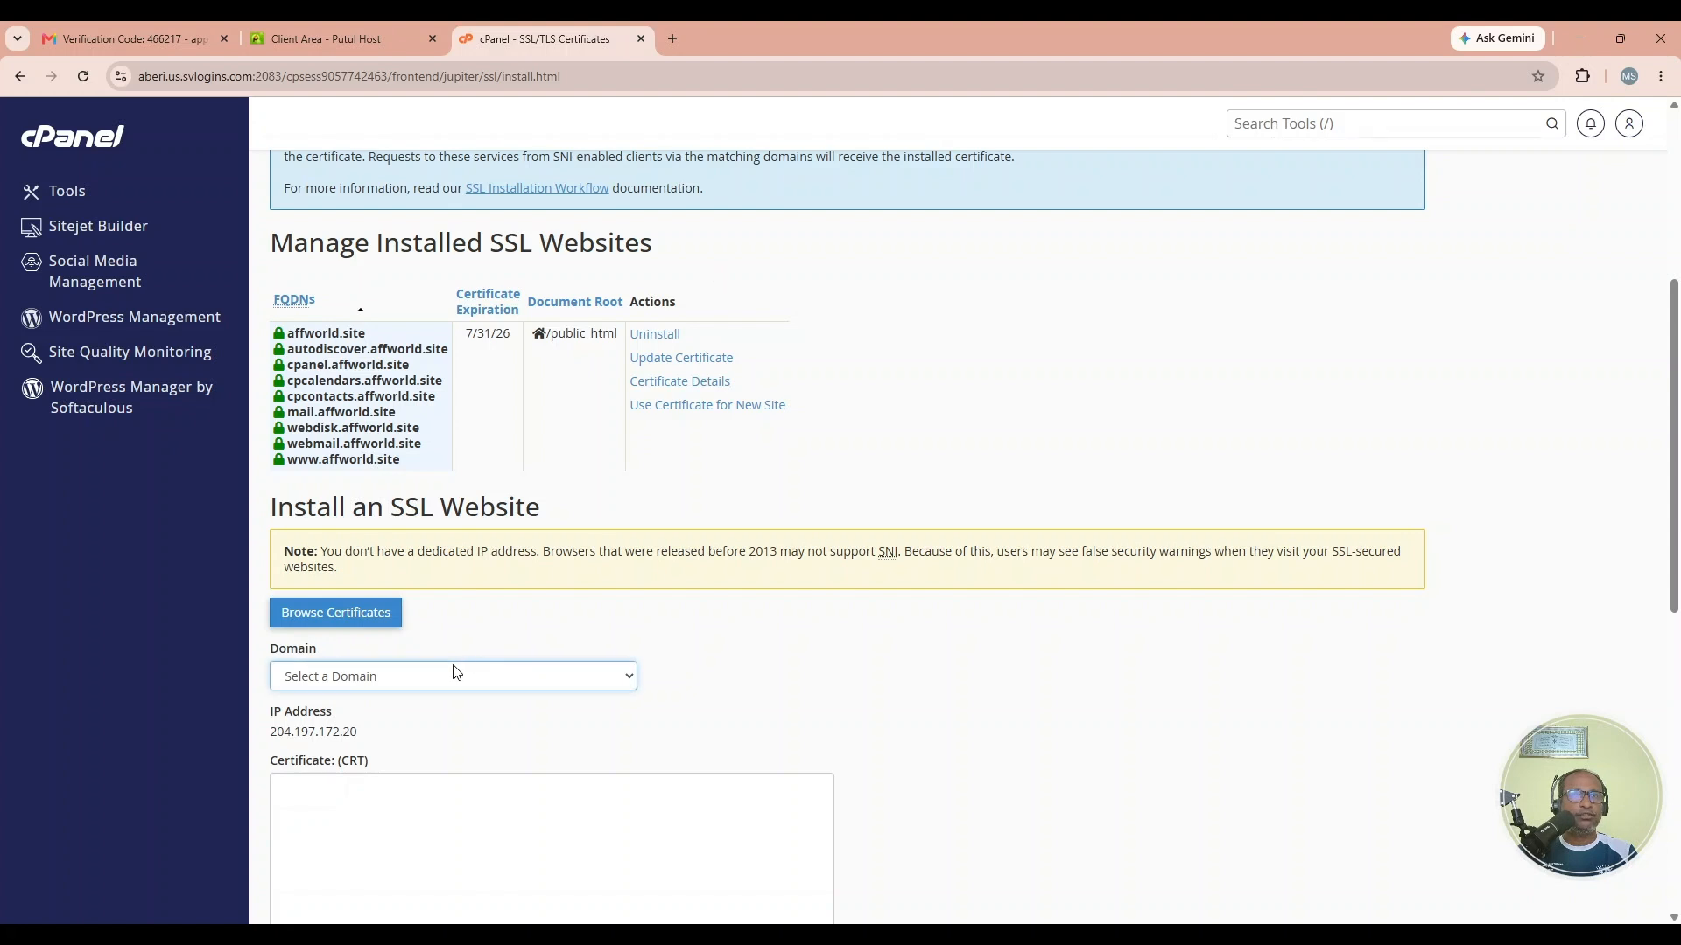
pyautogui.click(418, 726)
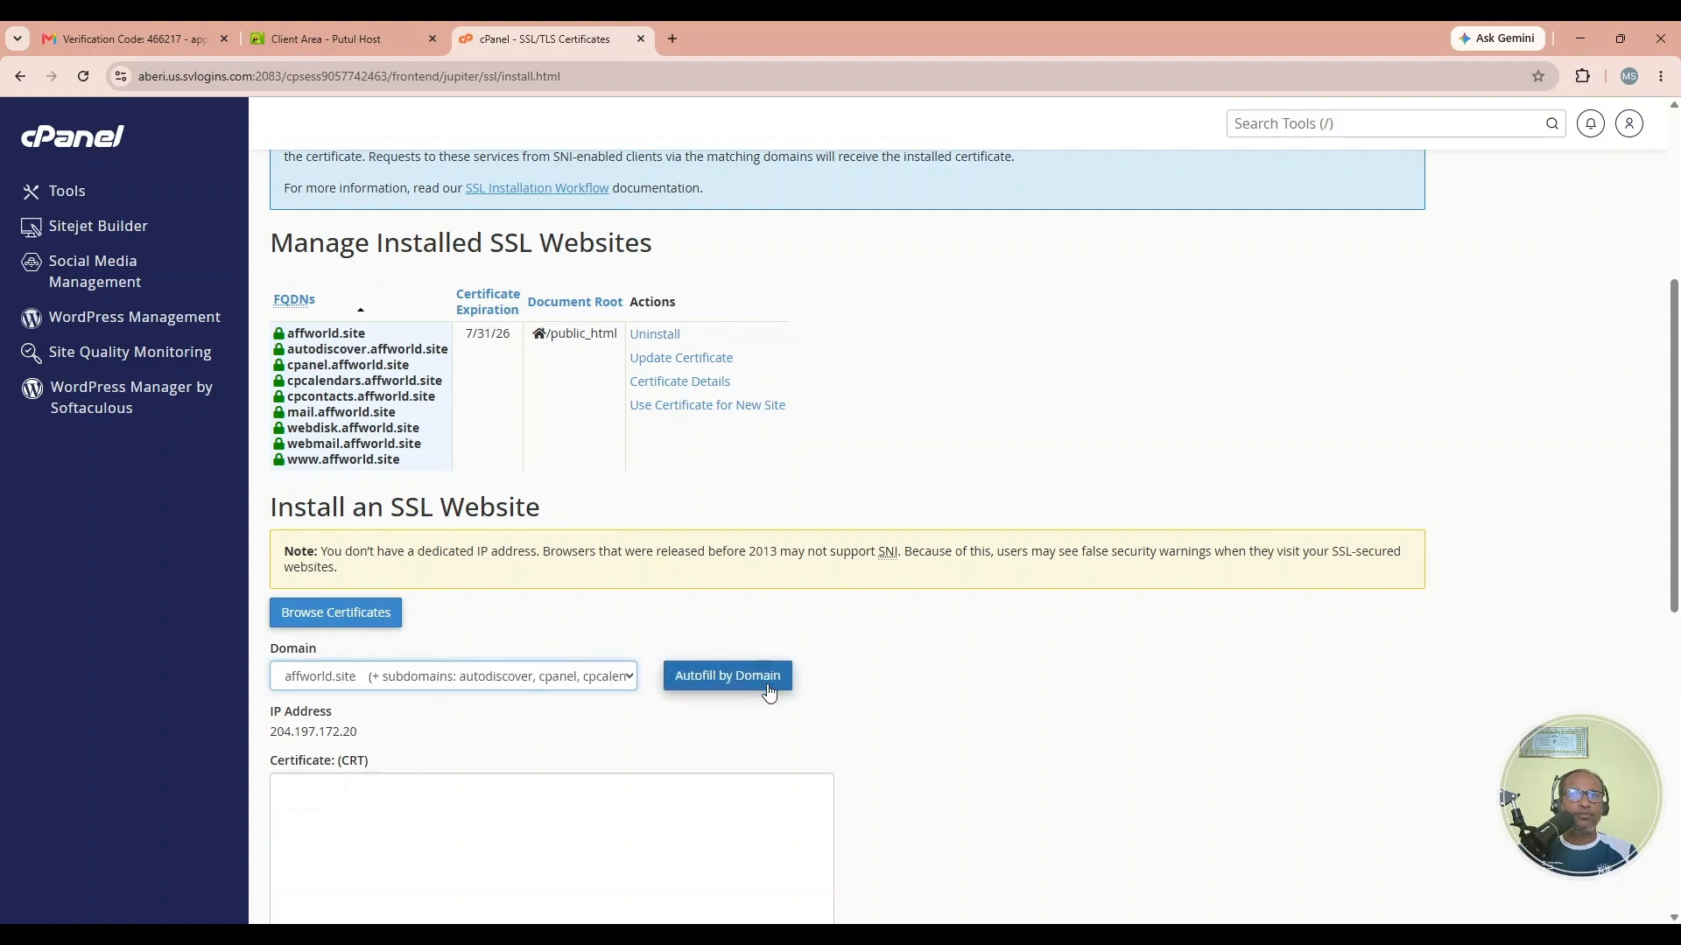
# Step: Review the certificate, private key and CA bundle fields of the SSL installation form, and return to the installed SSL websites
pyautogui.scroll(-2, 1150, 598)
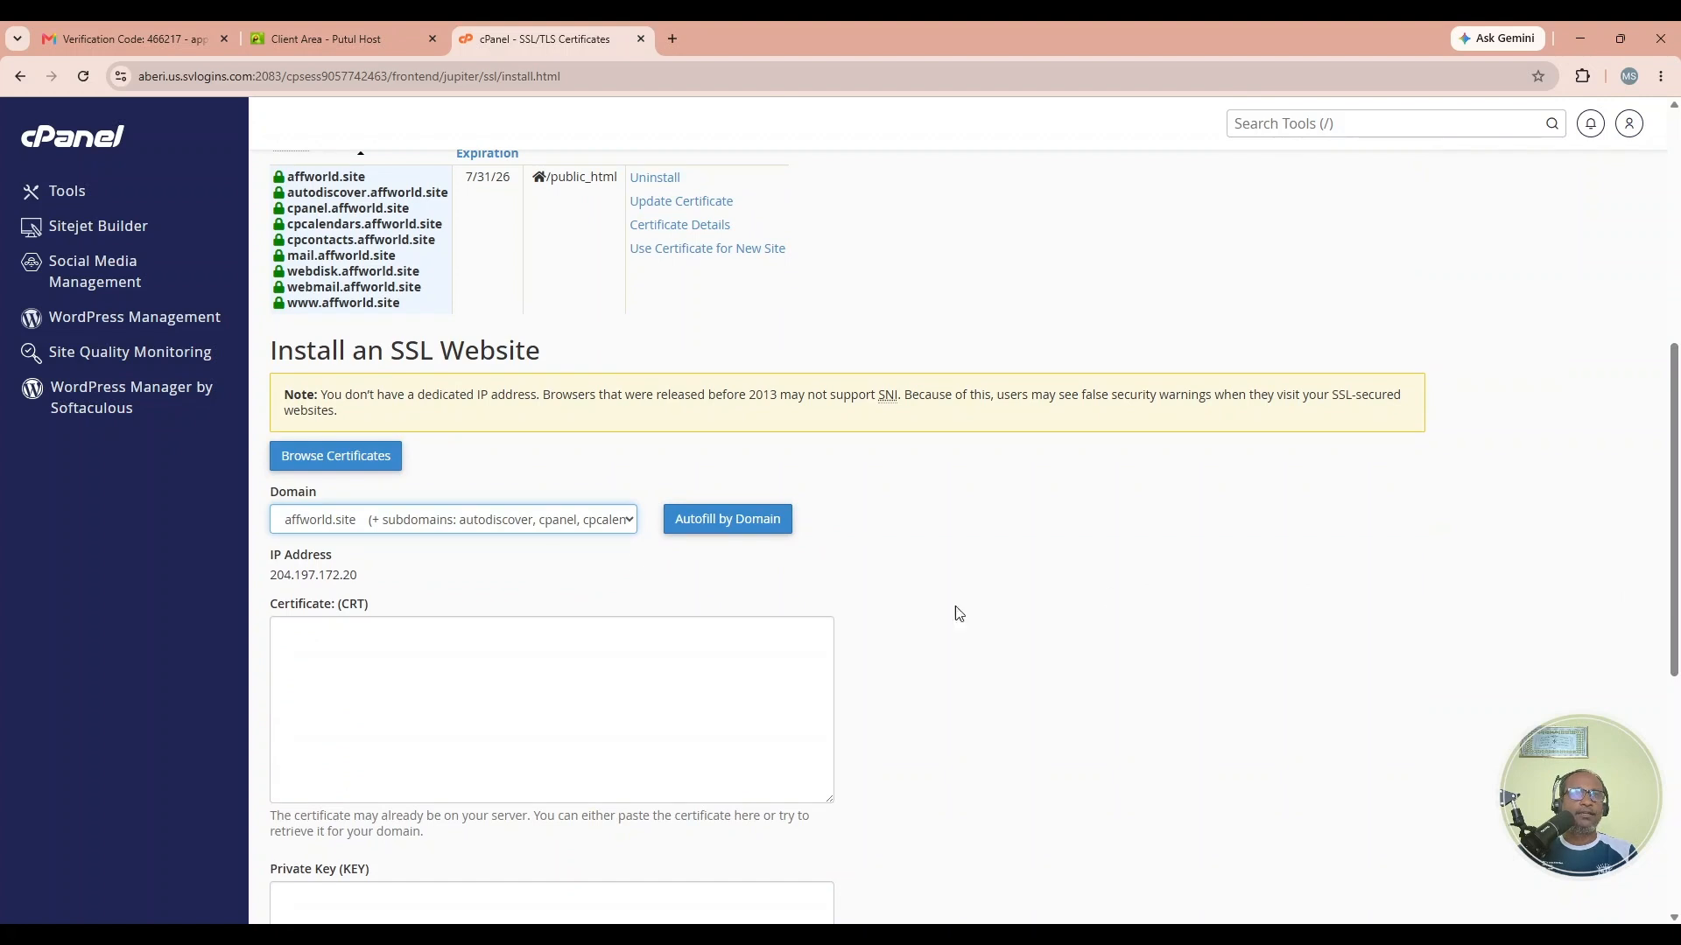
pyautogui.scroll(-3, 960, 613)
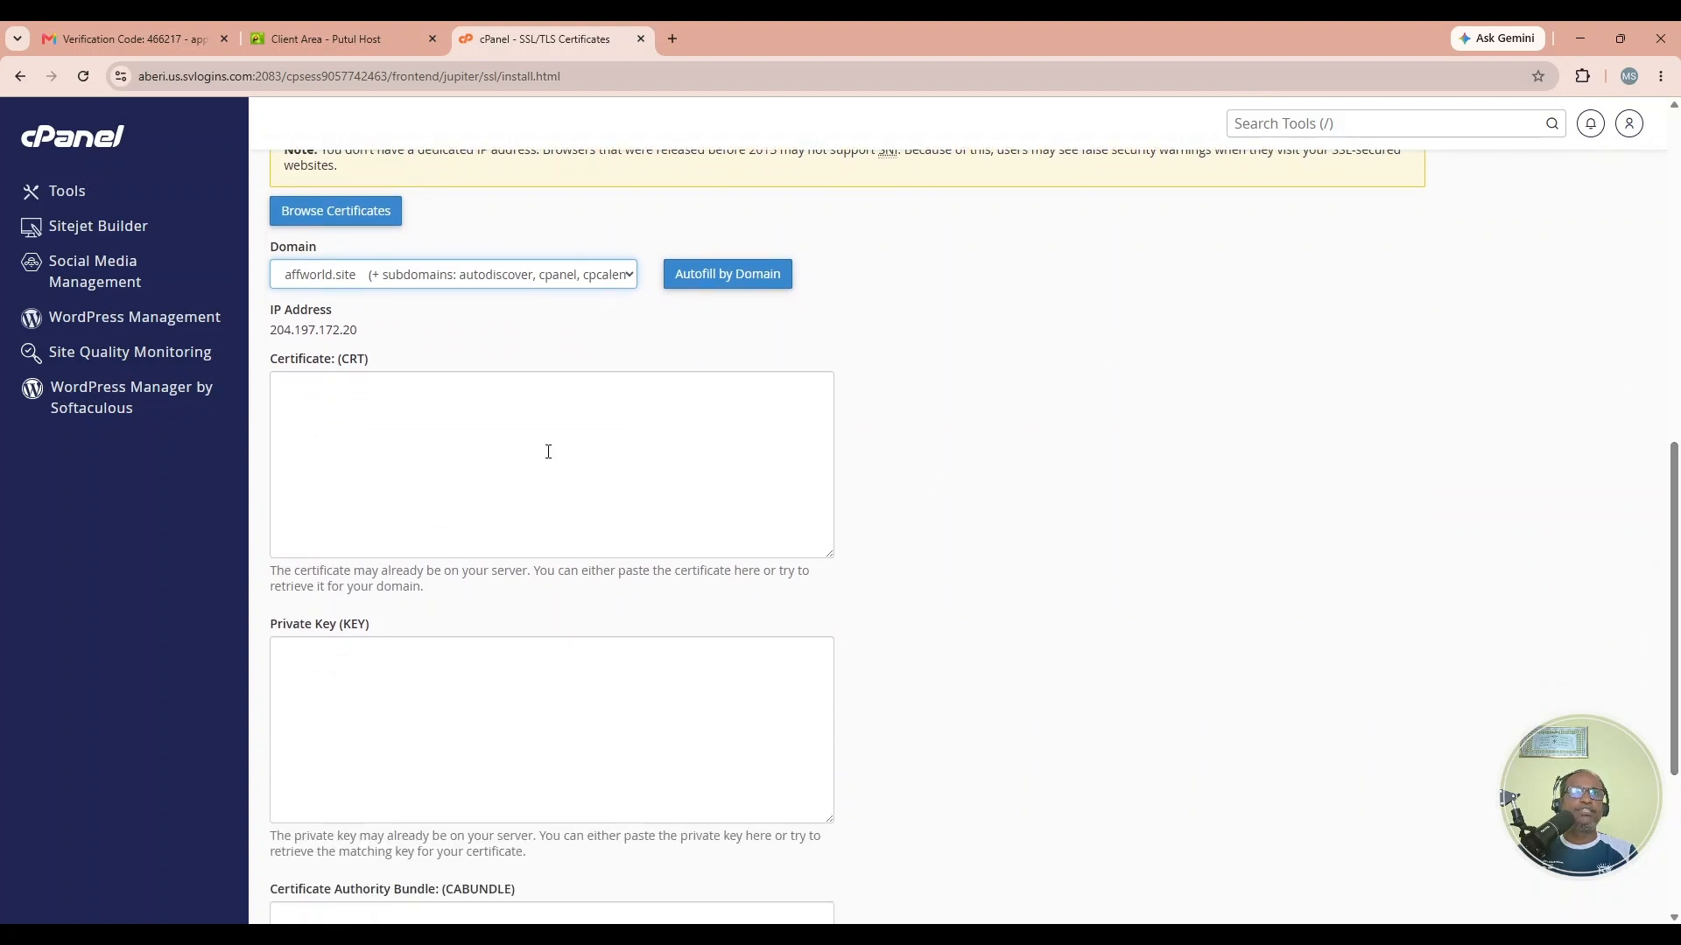
pyautogui.scroll(-4, 549, 672)
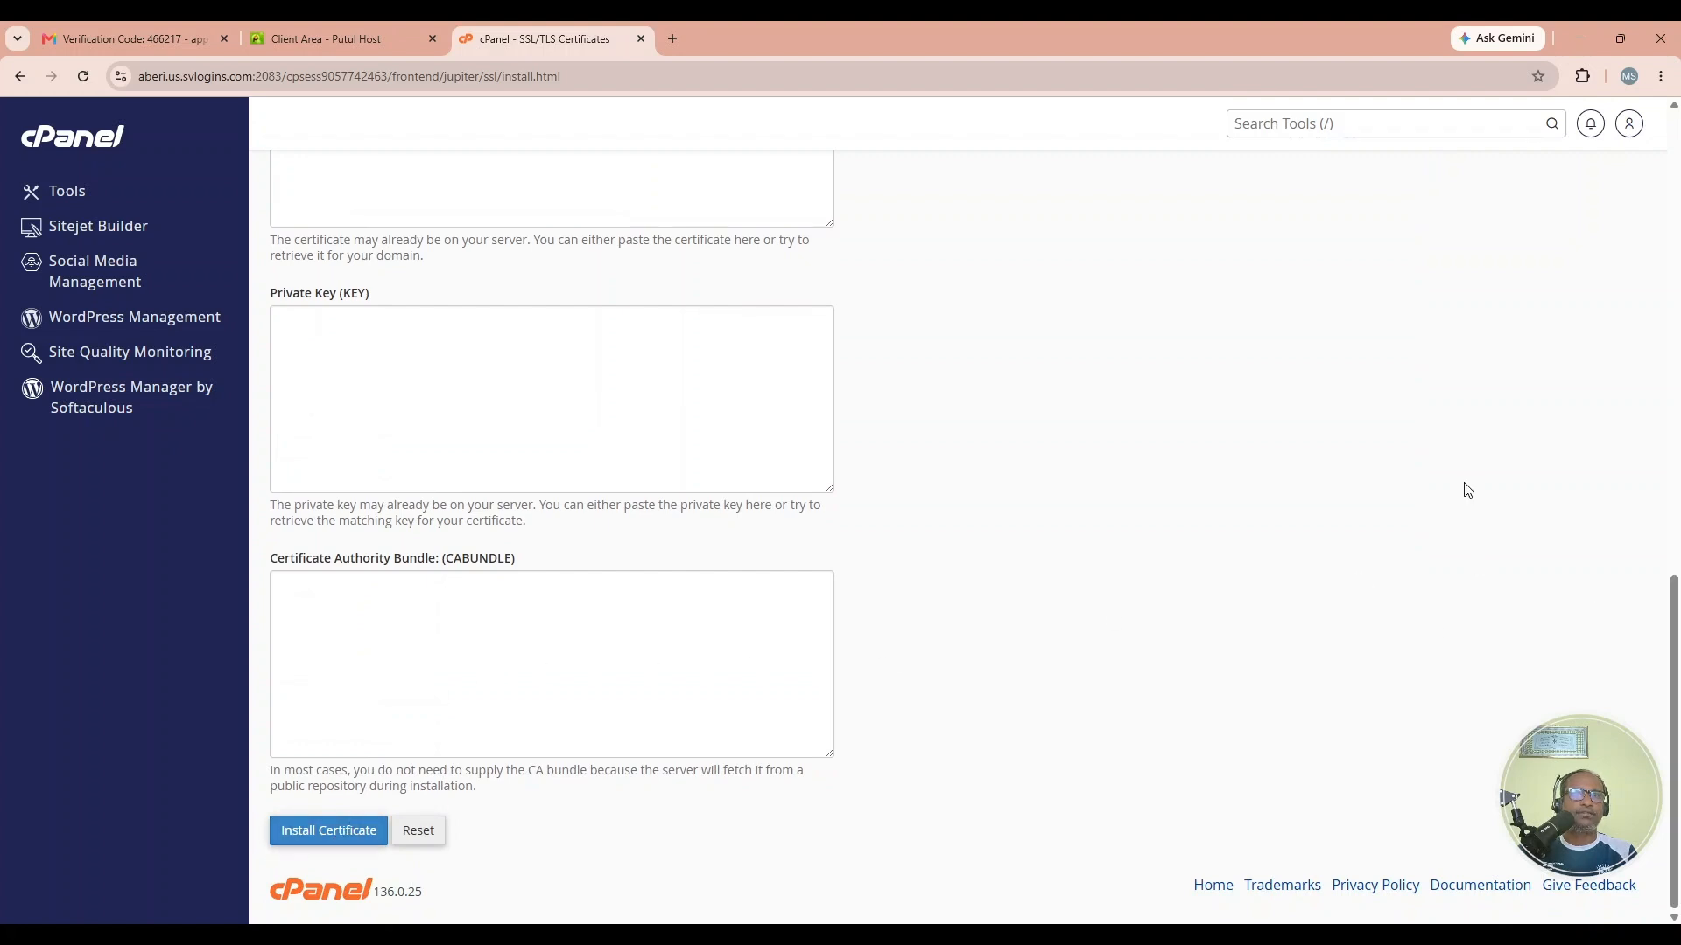
pyautogui.scroll(5, 1653, 700)
pyautogui.scroll(2, 1488, 508)
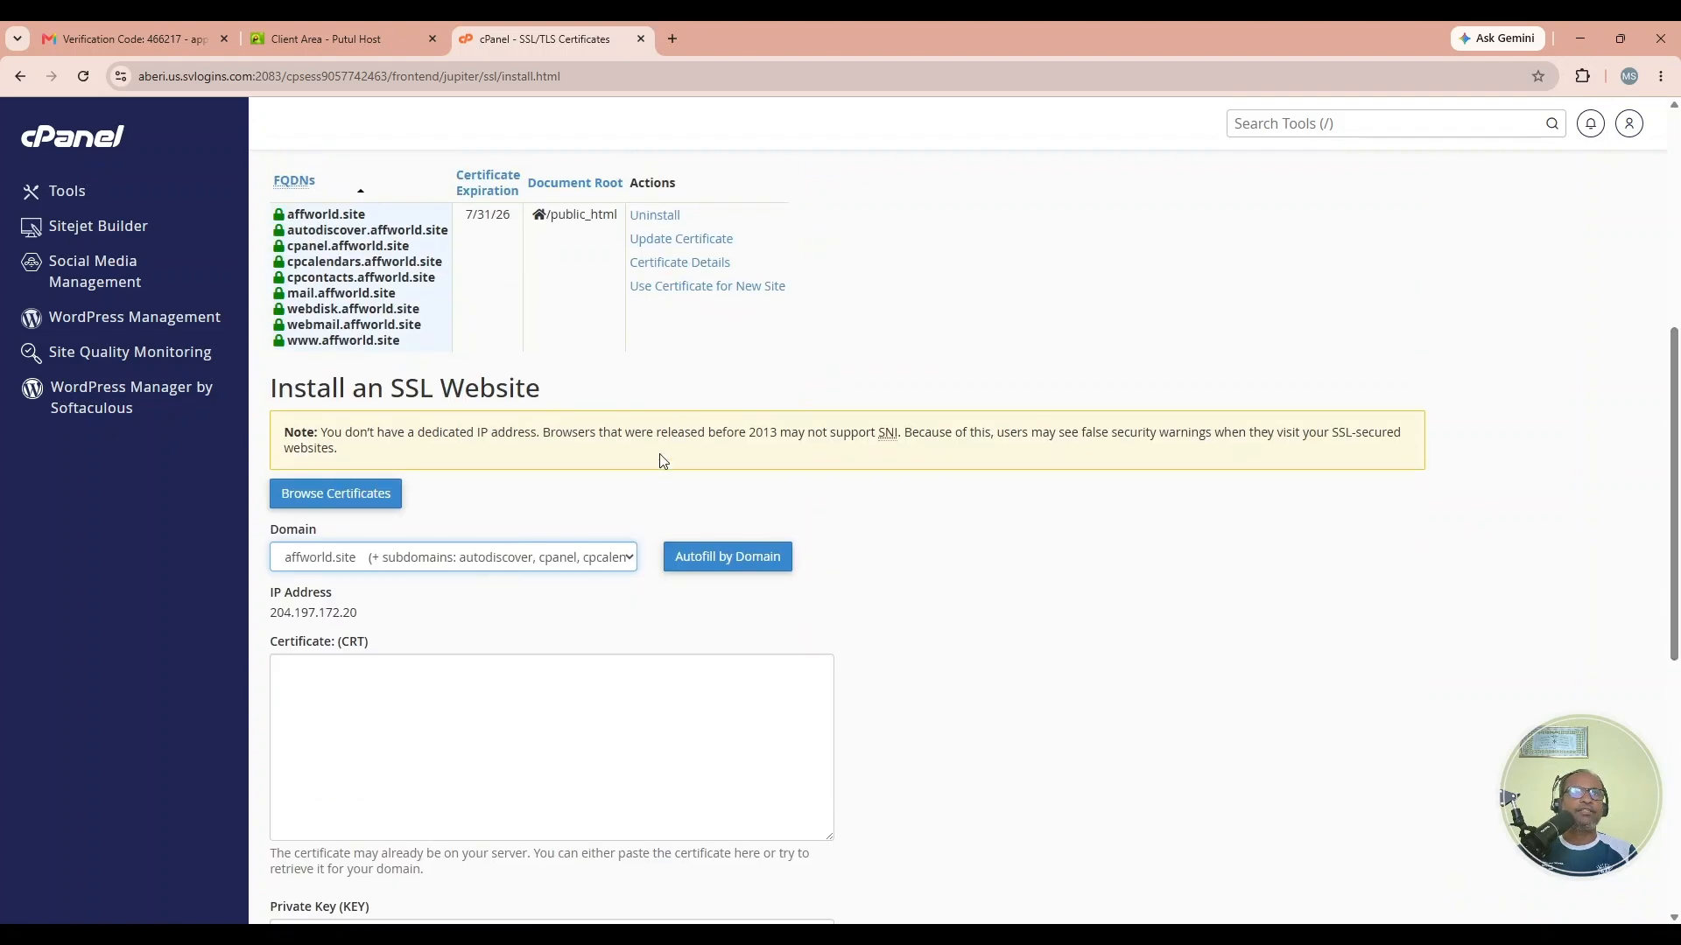
pyautogui.scroll(5, 662, 459)
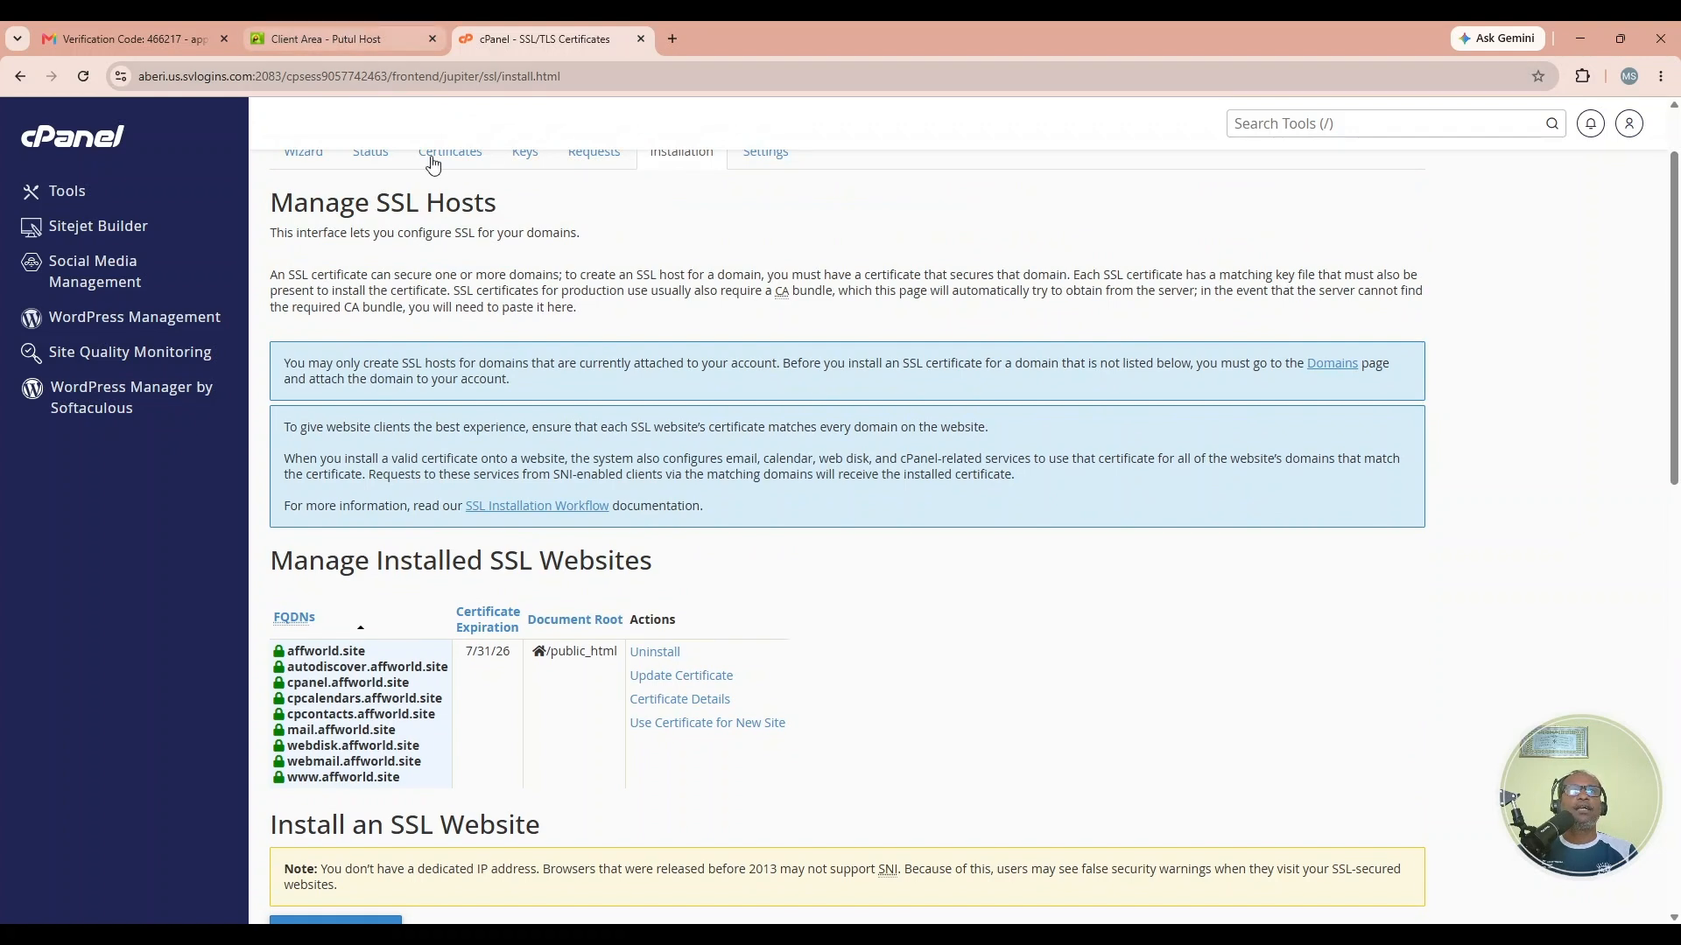
# Step: Copy the domain affworld.site from the installed SSL websites list and open it in a new browser tab
pyautogui.moveTo(366, 653); pyautogui.dragTo(278, 654)
pyautogui.hotkey('ctrl', 'c')
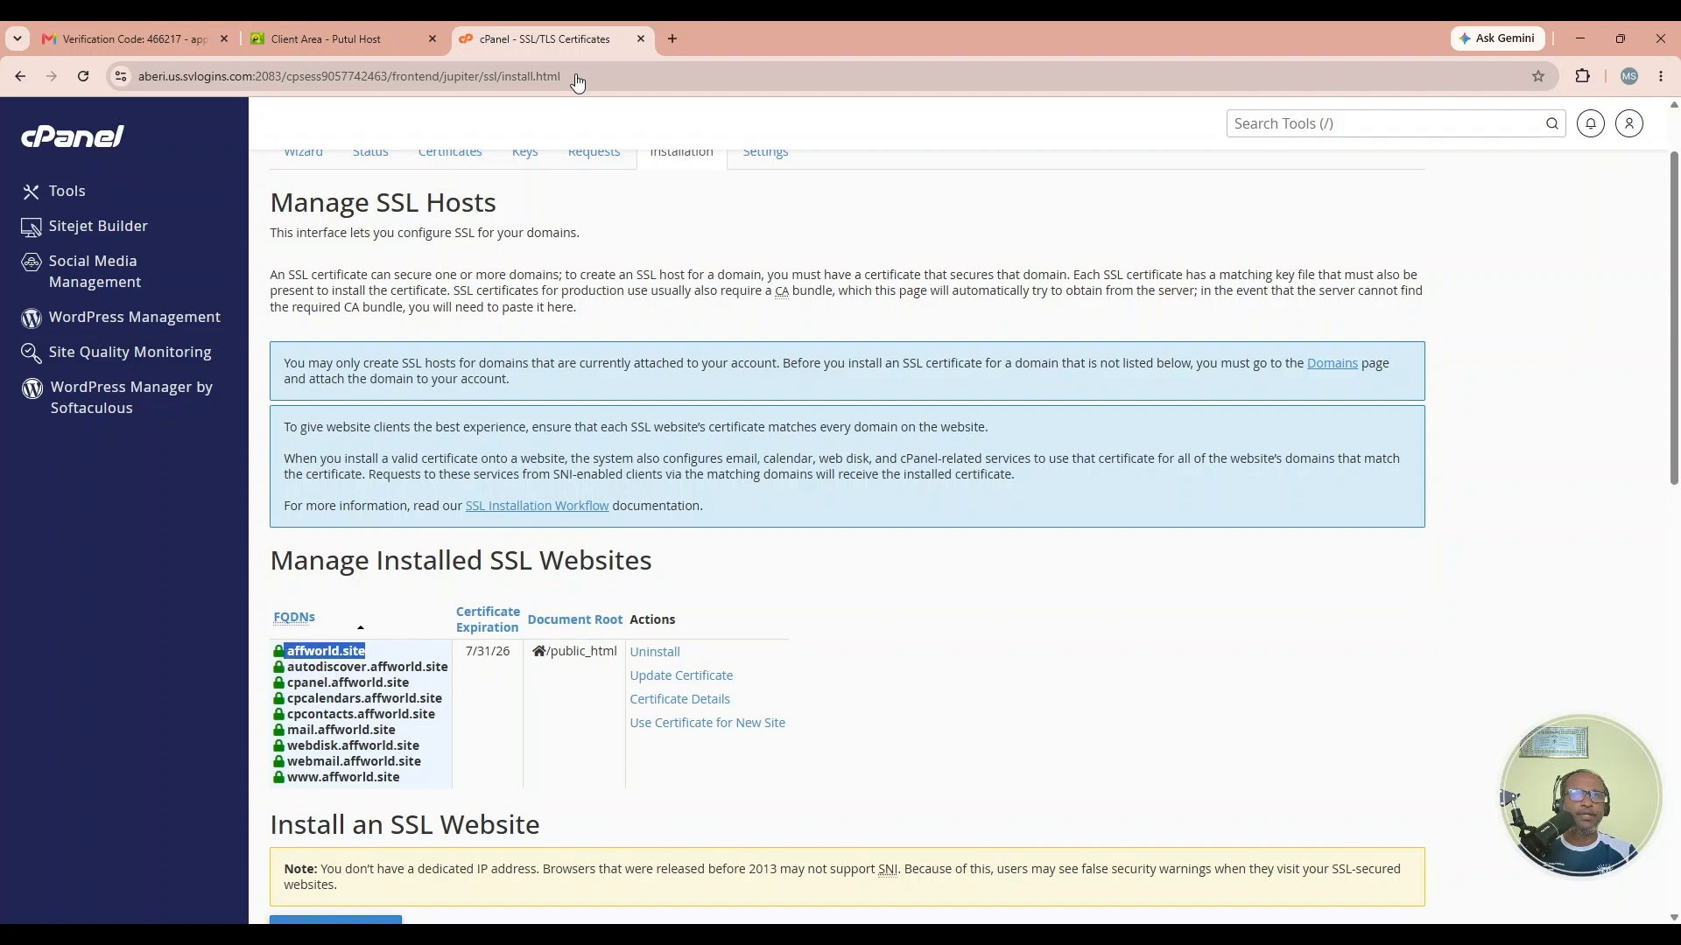
pyautogui.click(677, 38)
pyautogui.hotkey('ctrl', 'v')
pyautogui.press('Return')
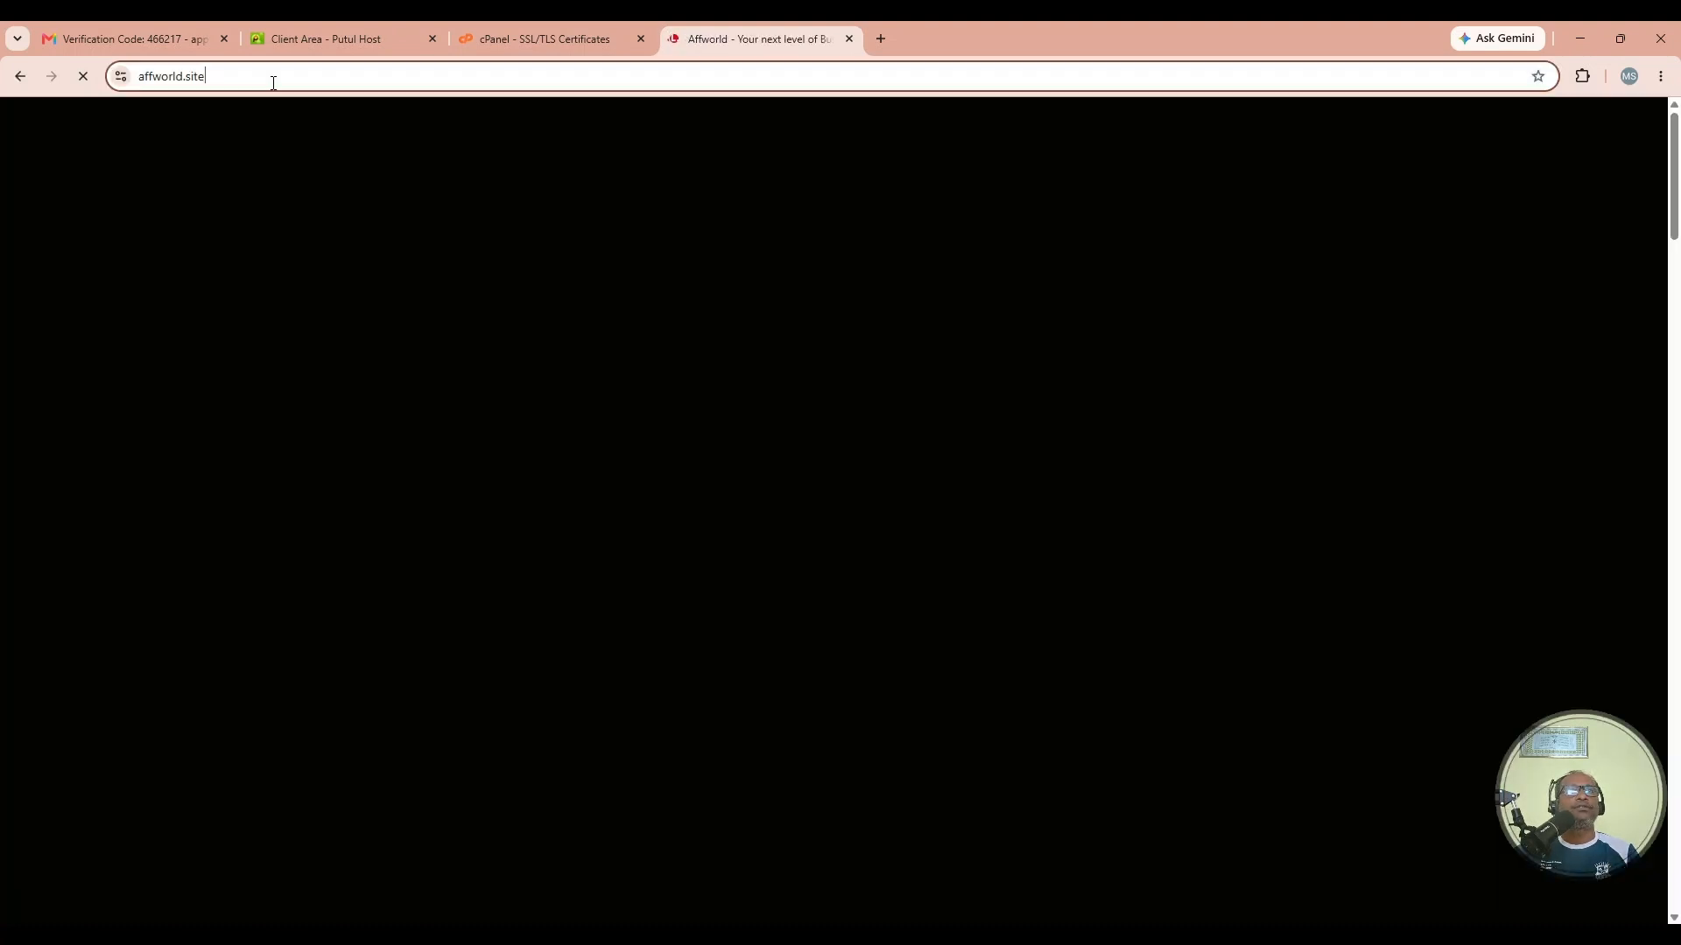
pyautogui.click(271, 82)
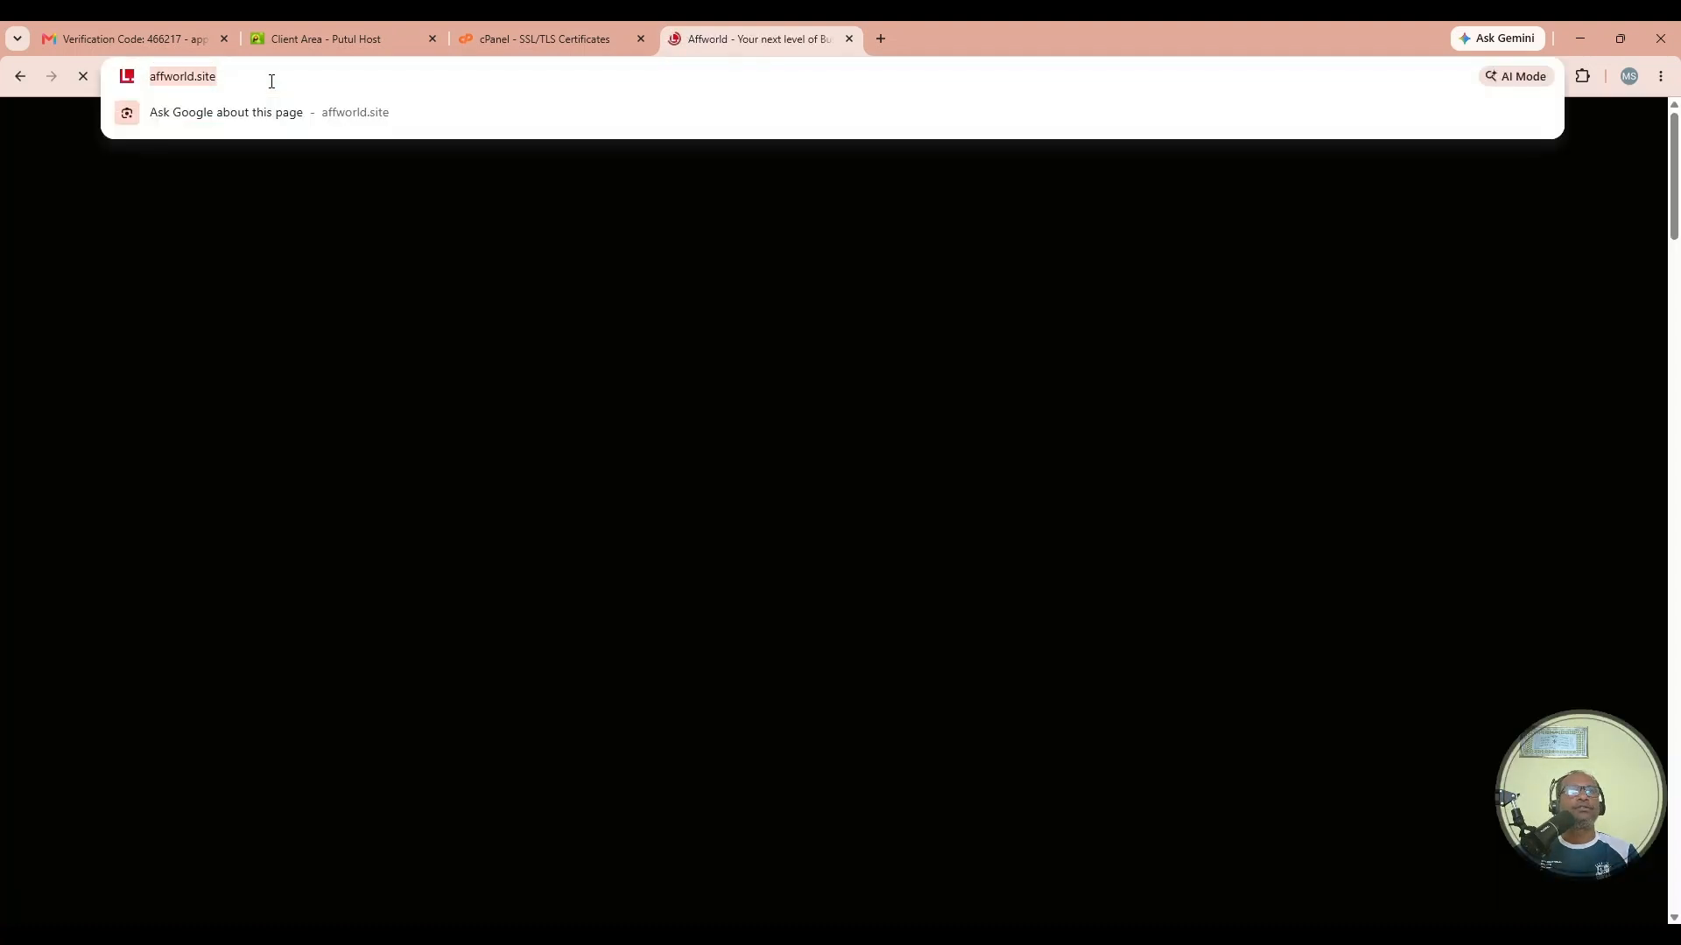
pyautogui.press('Left')
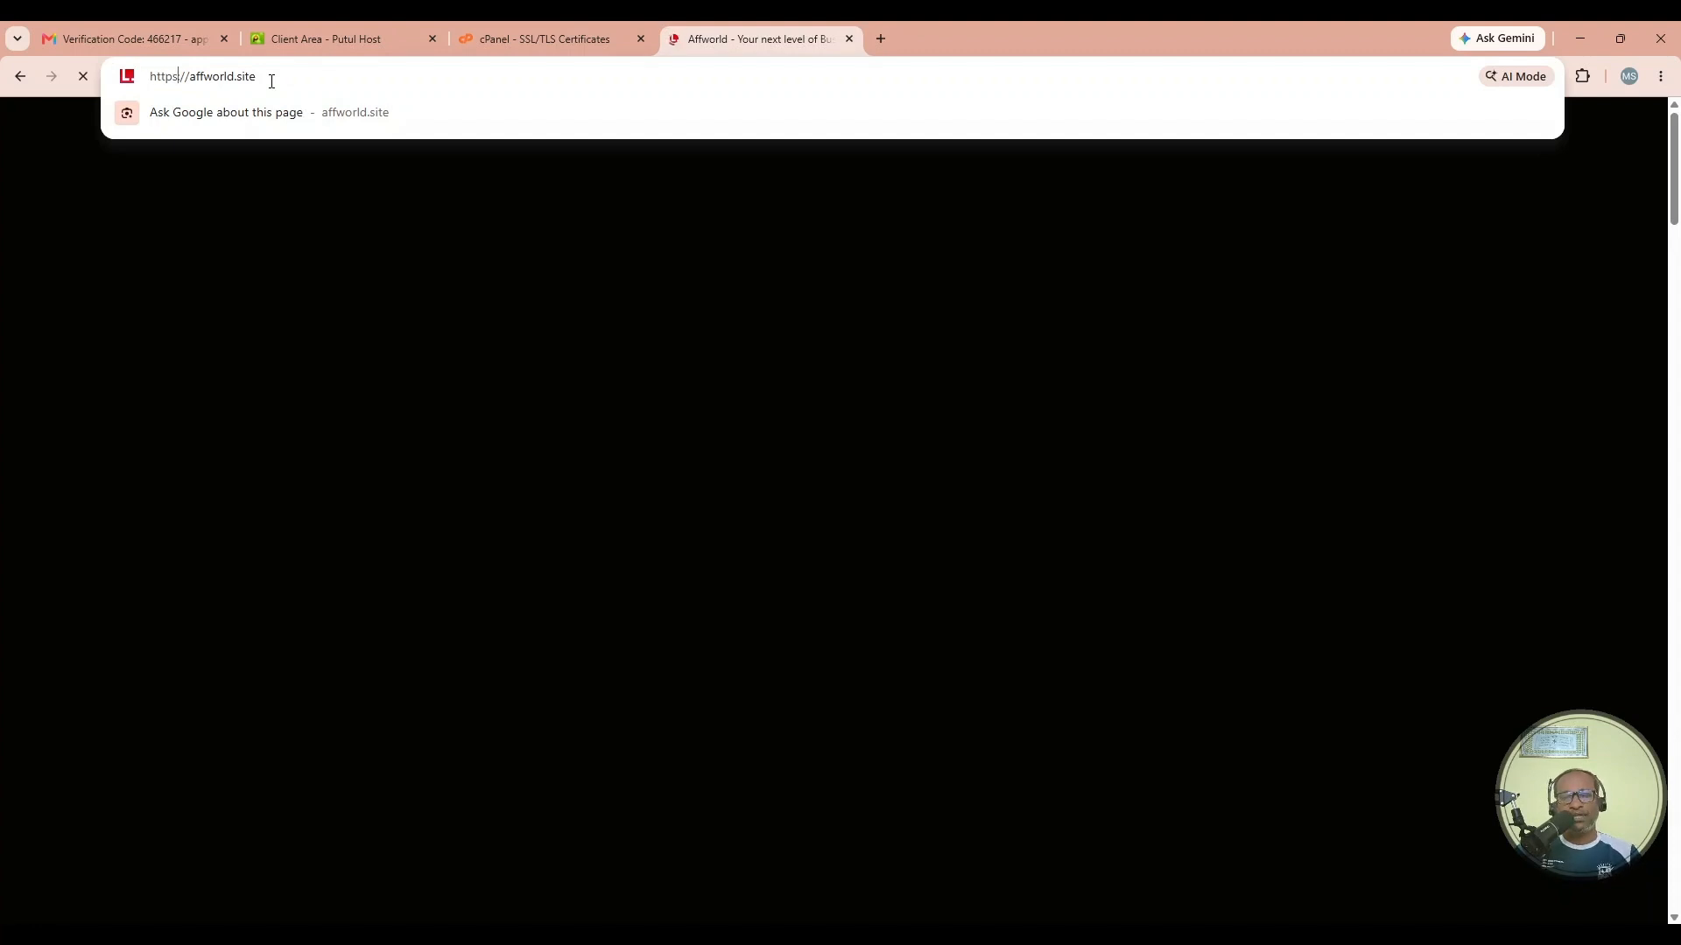
pyautogui.press('BackSpace')
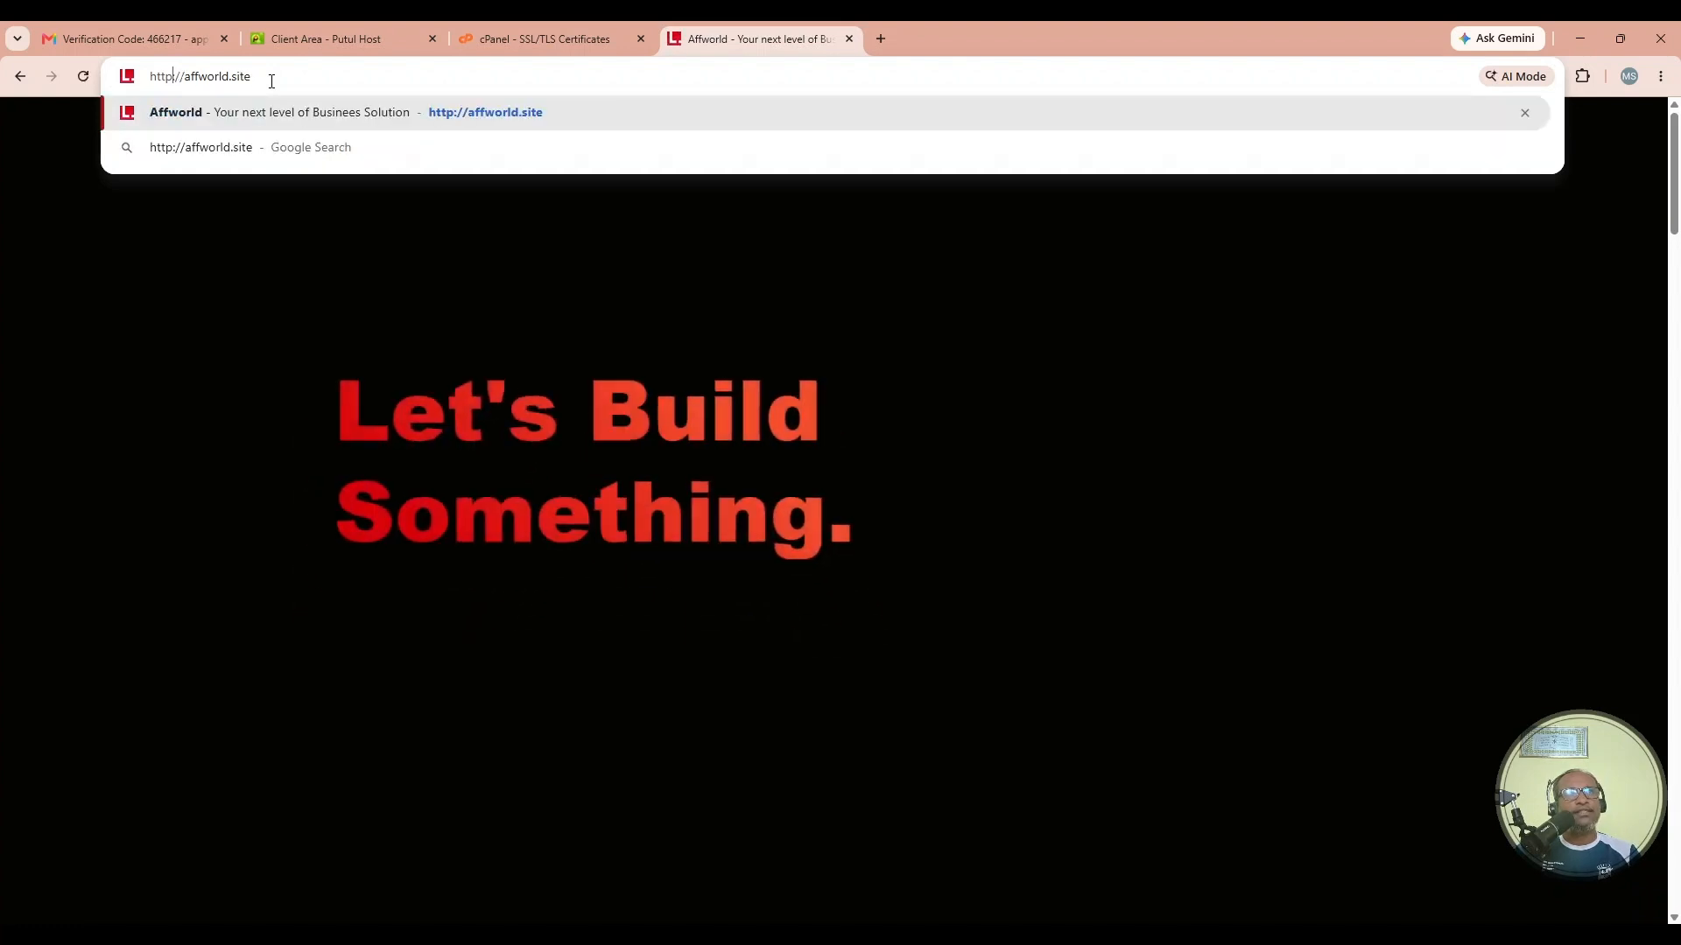
pyautogui.press('Return')
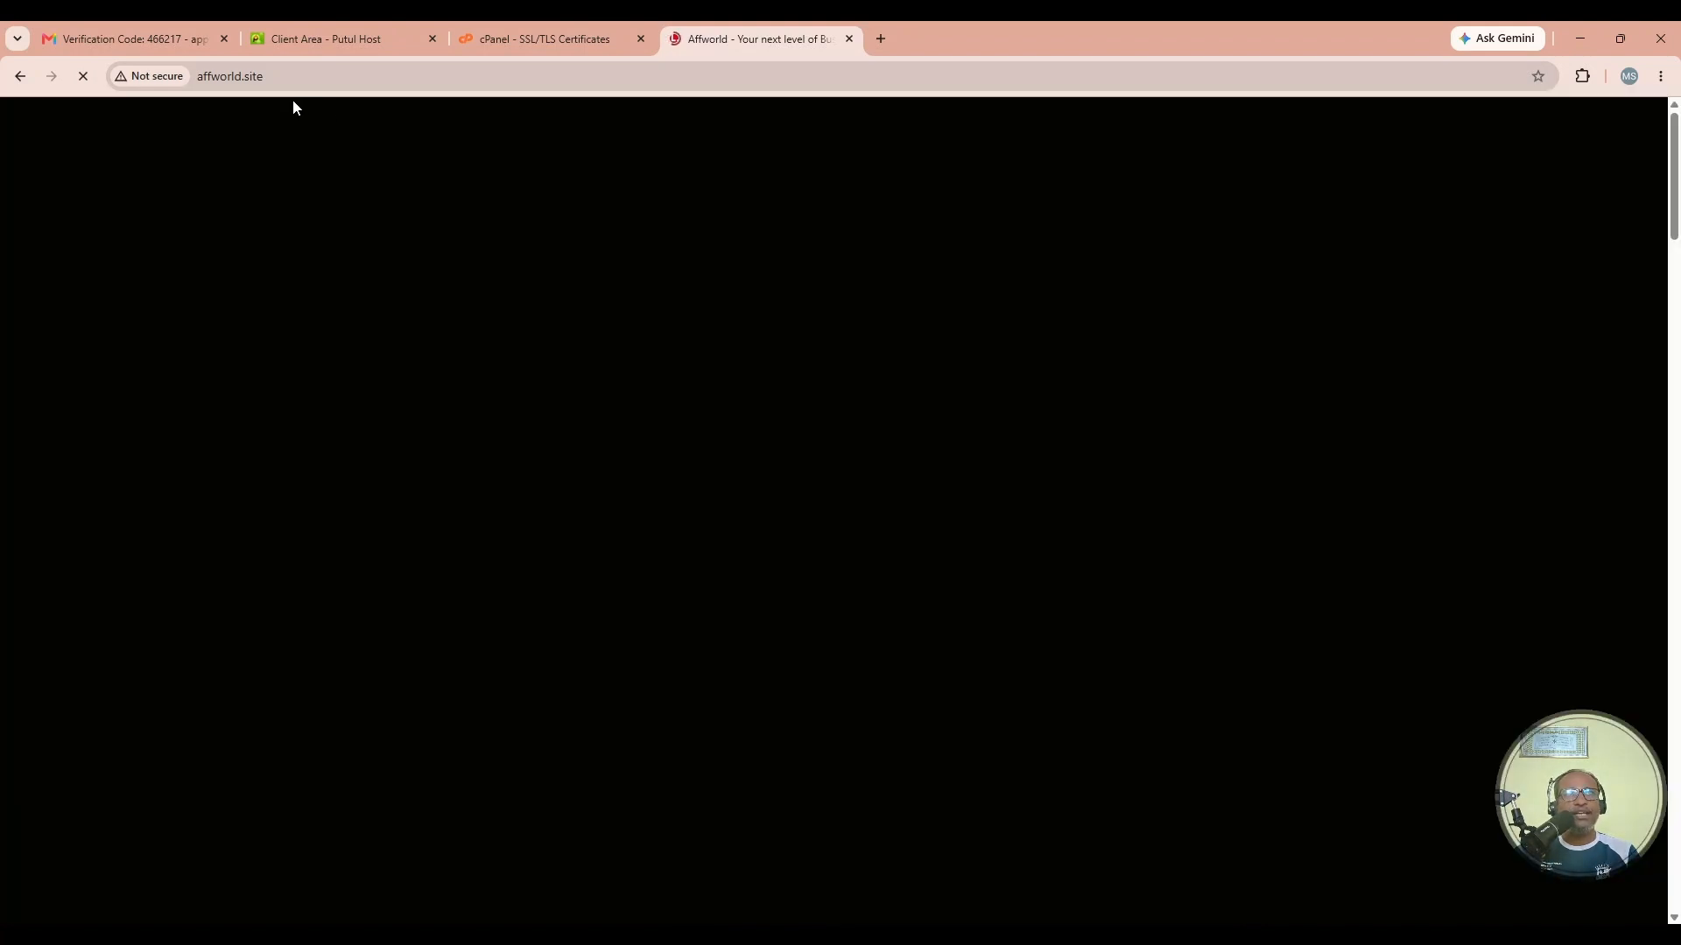
pyautogui.click(326, 76)
pyautogui.press('Left')
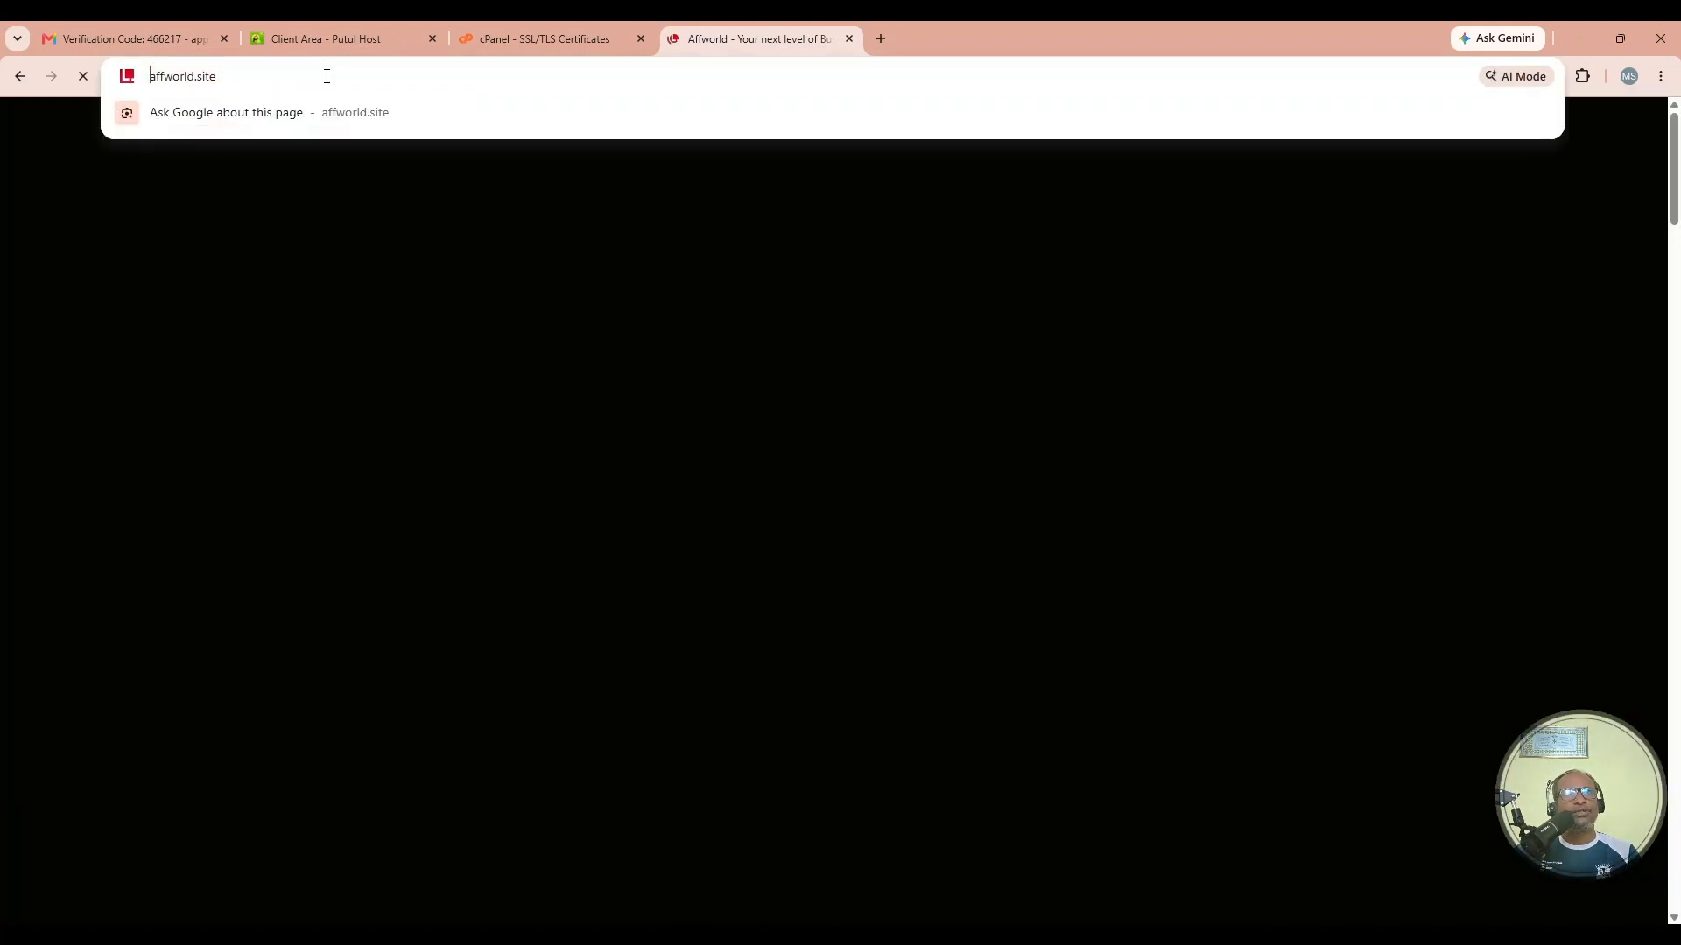
pyautogui.write('https:')
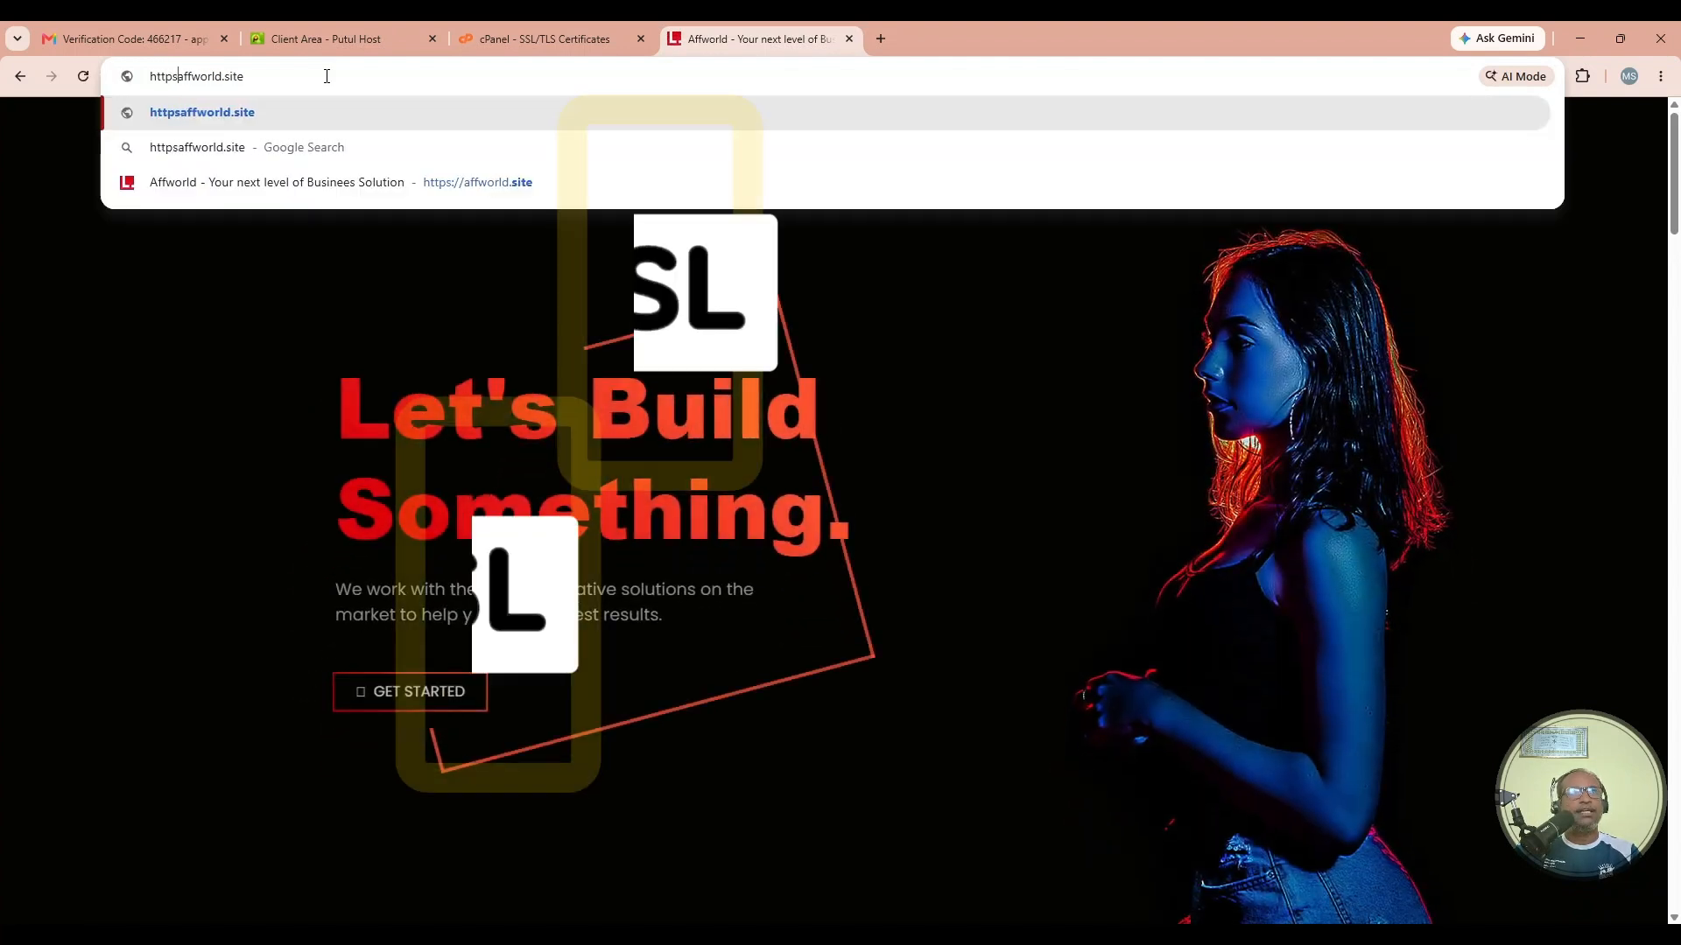
pyautogui.write('??')
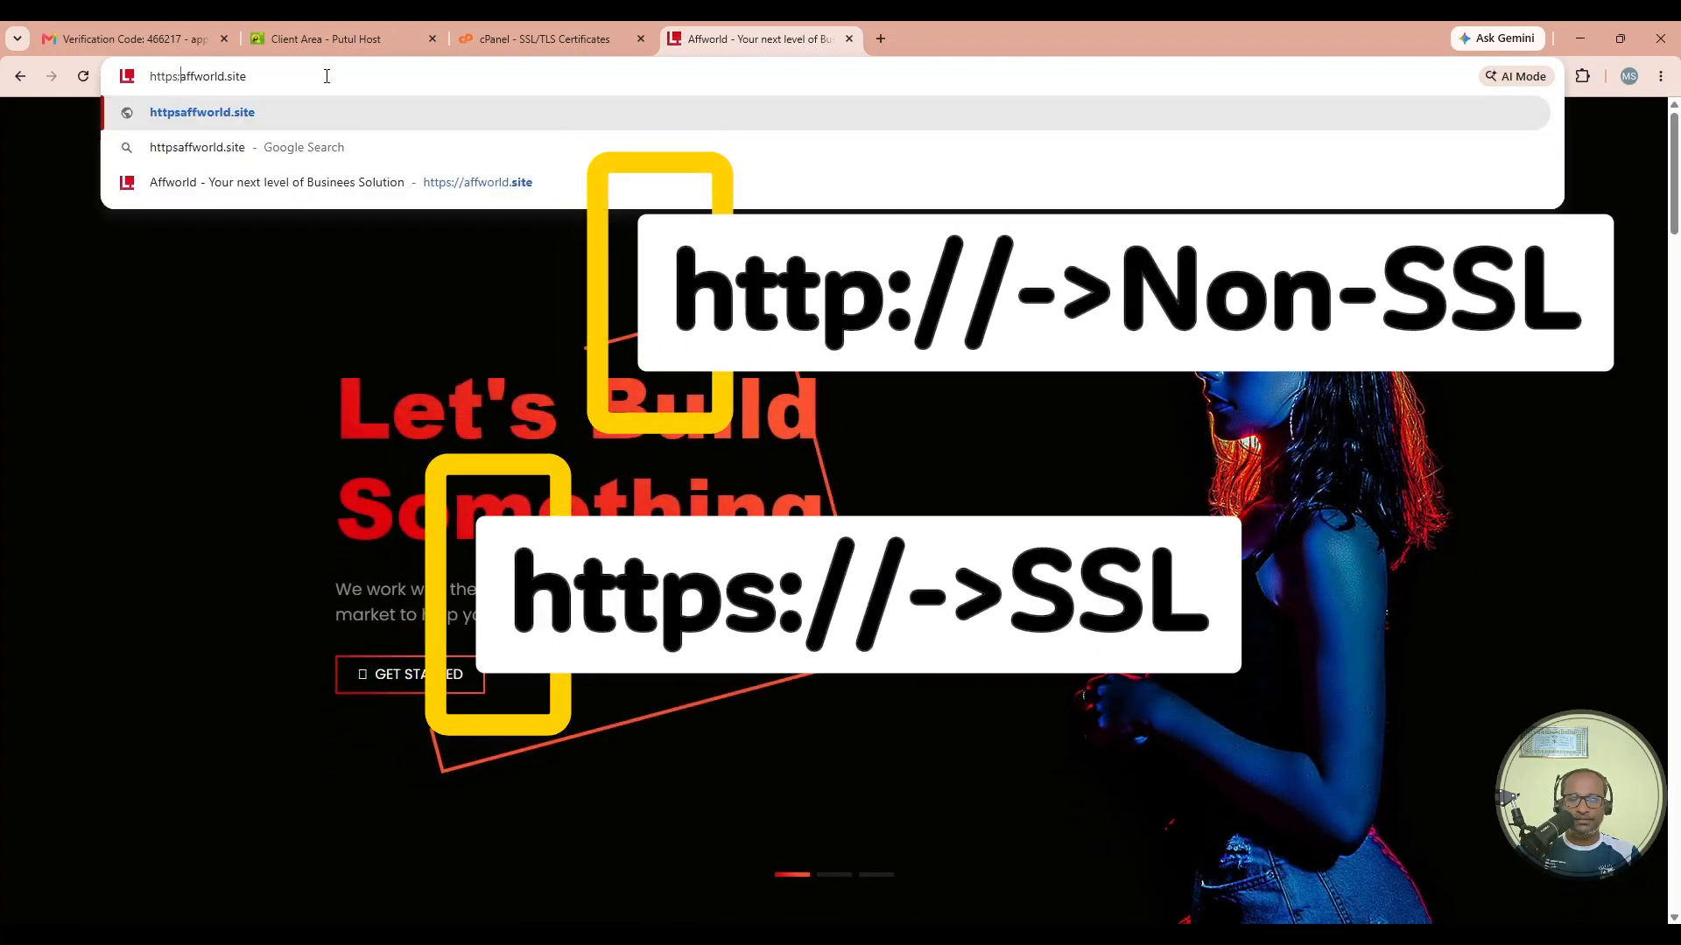
pyautogui.press('BackSpace')
pyautogui.press('BackSpace')
pyautogui.write('//')
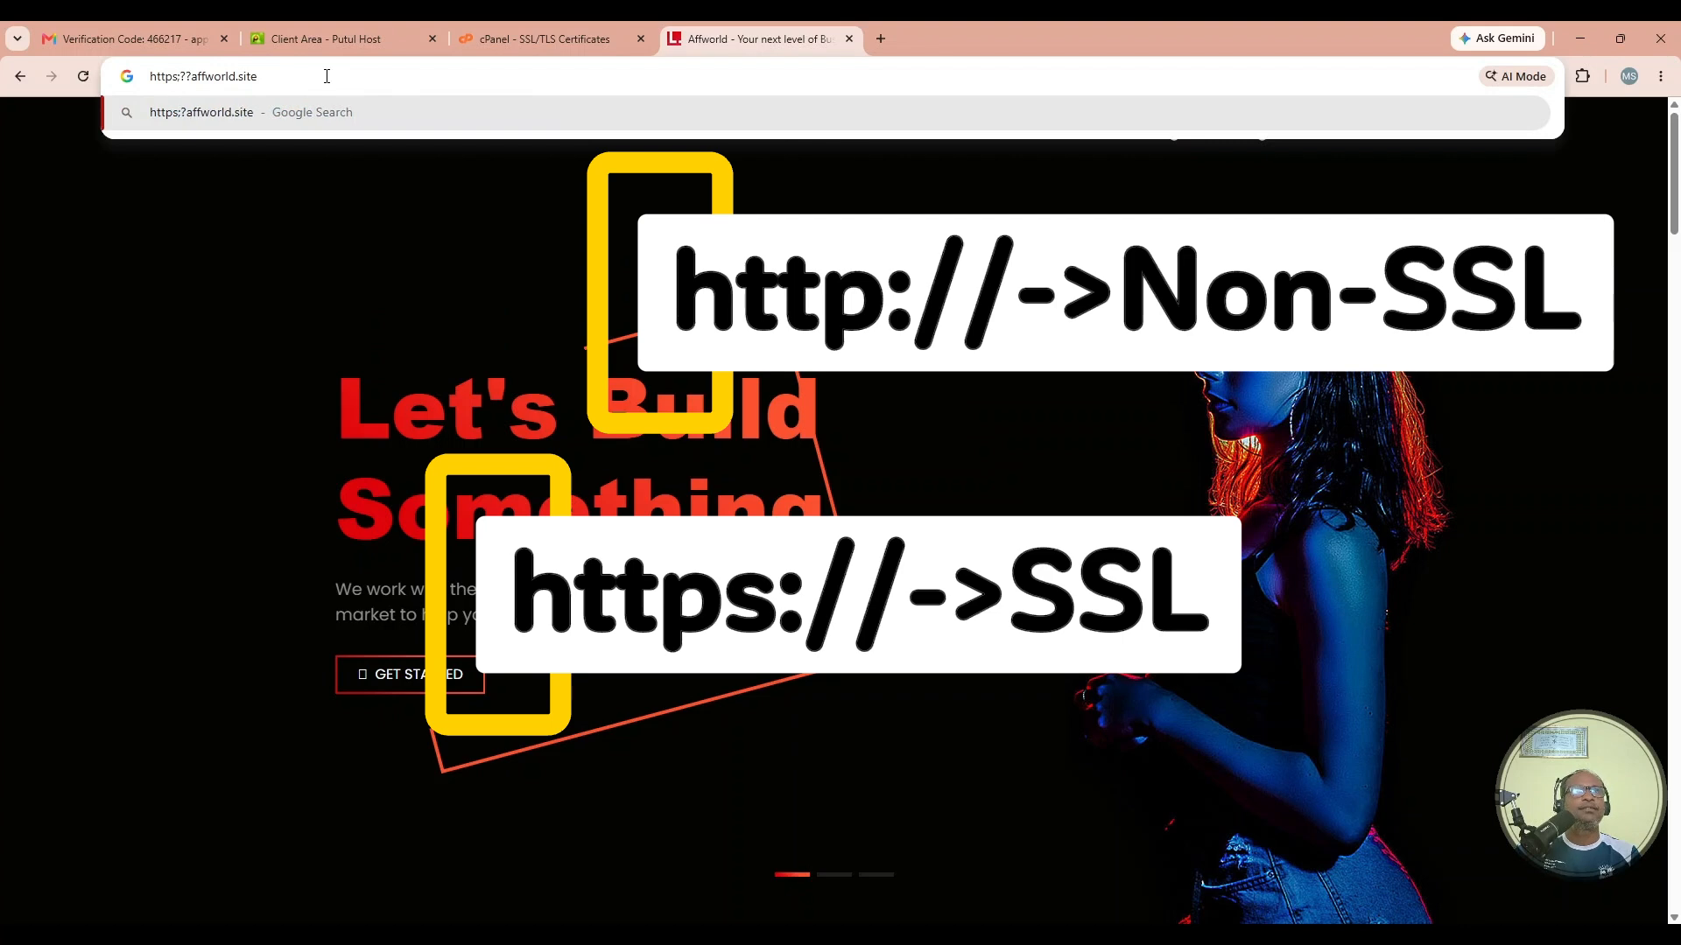
pyautogui.press('Return')
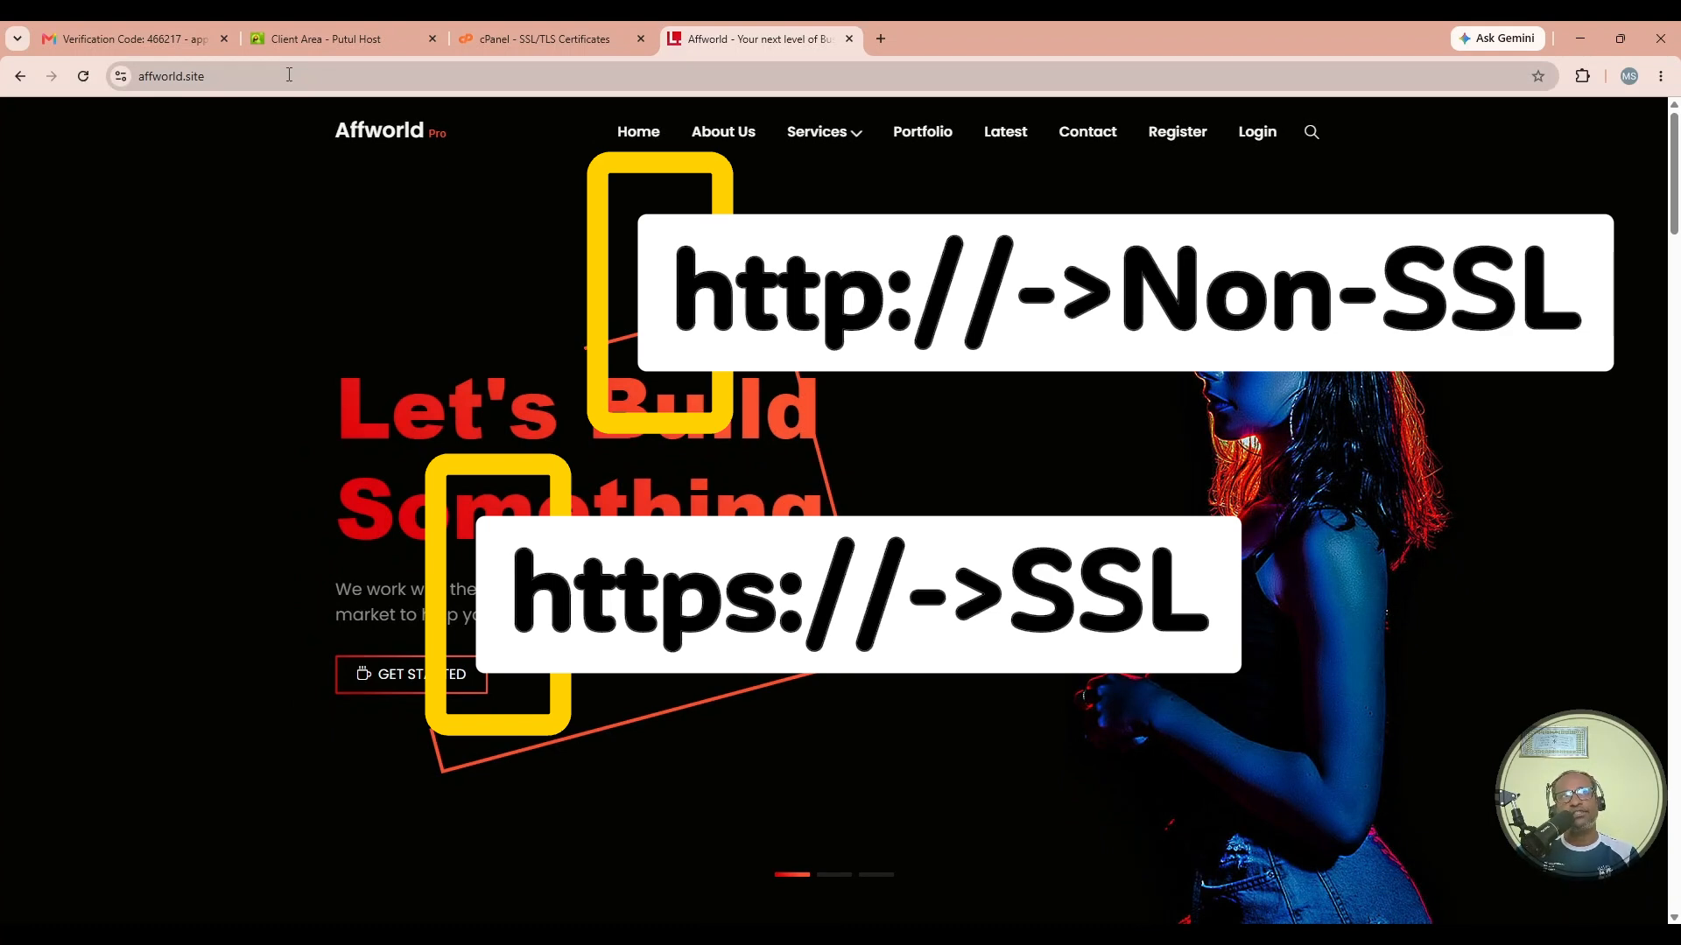
# Step: Close the affworld.site, cPanel, Putul Host and Gmail pages, leaving only a new blank browser tab
pyautogui.click(848, 39)
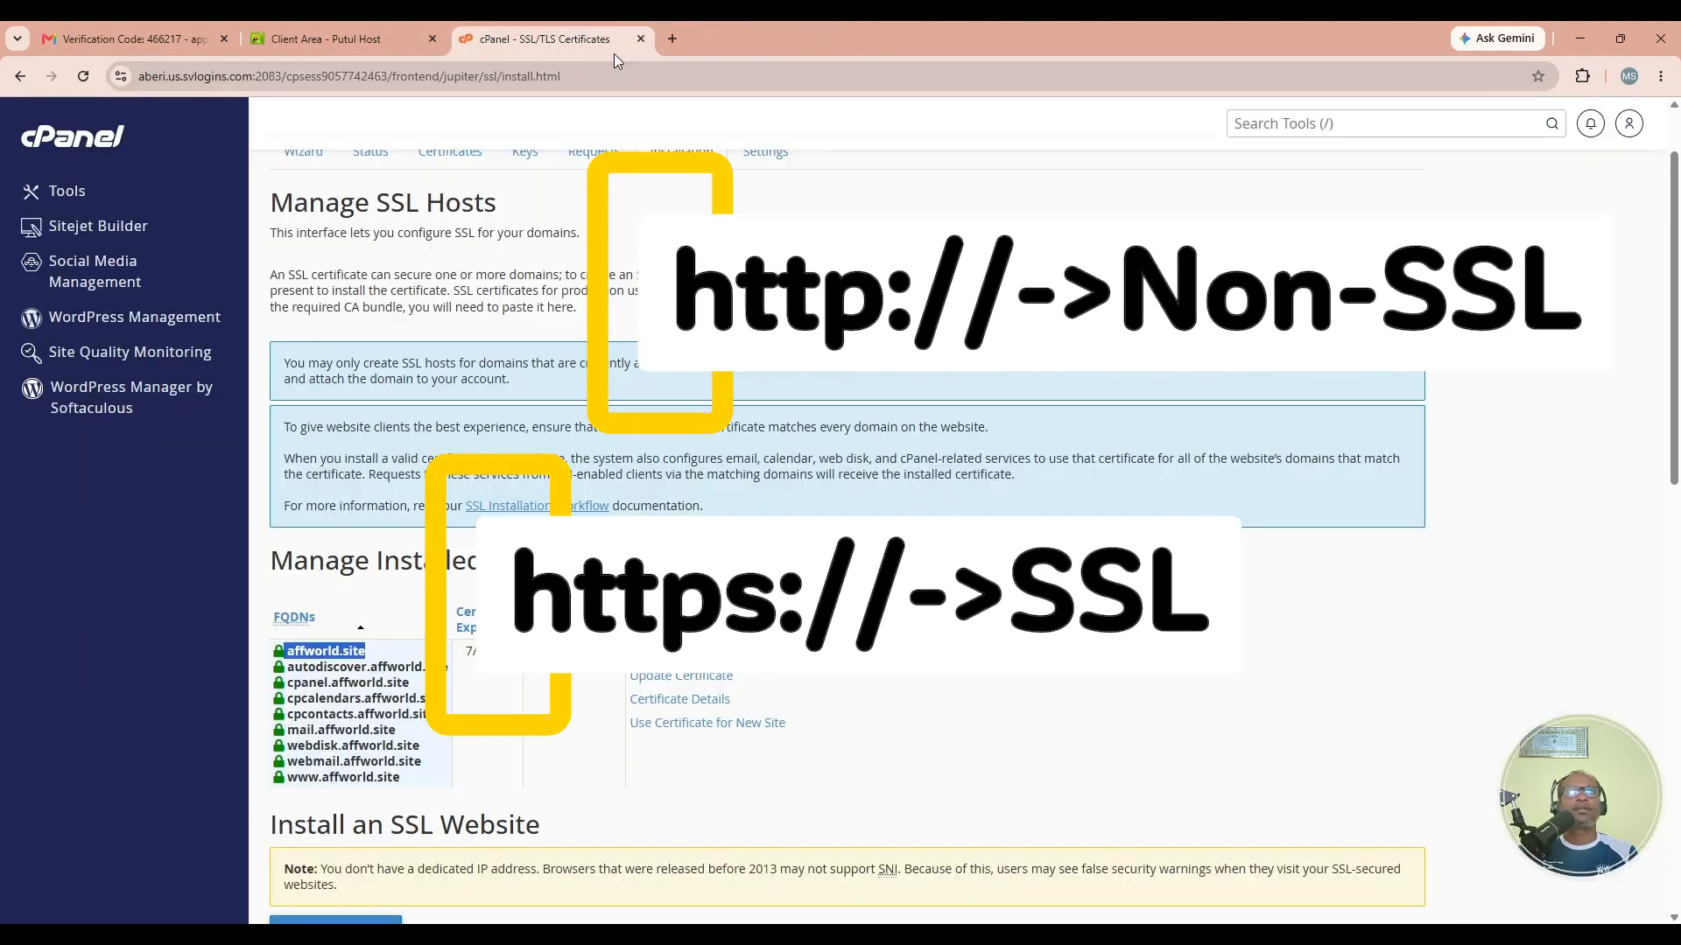
pyautogui.click(641, 39)
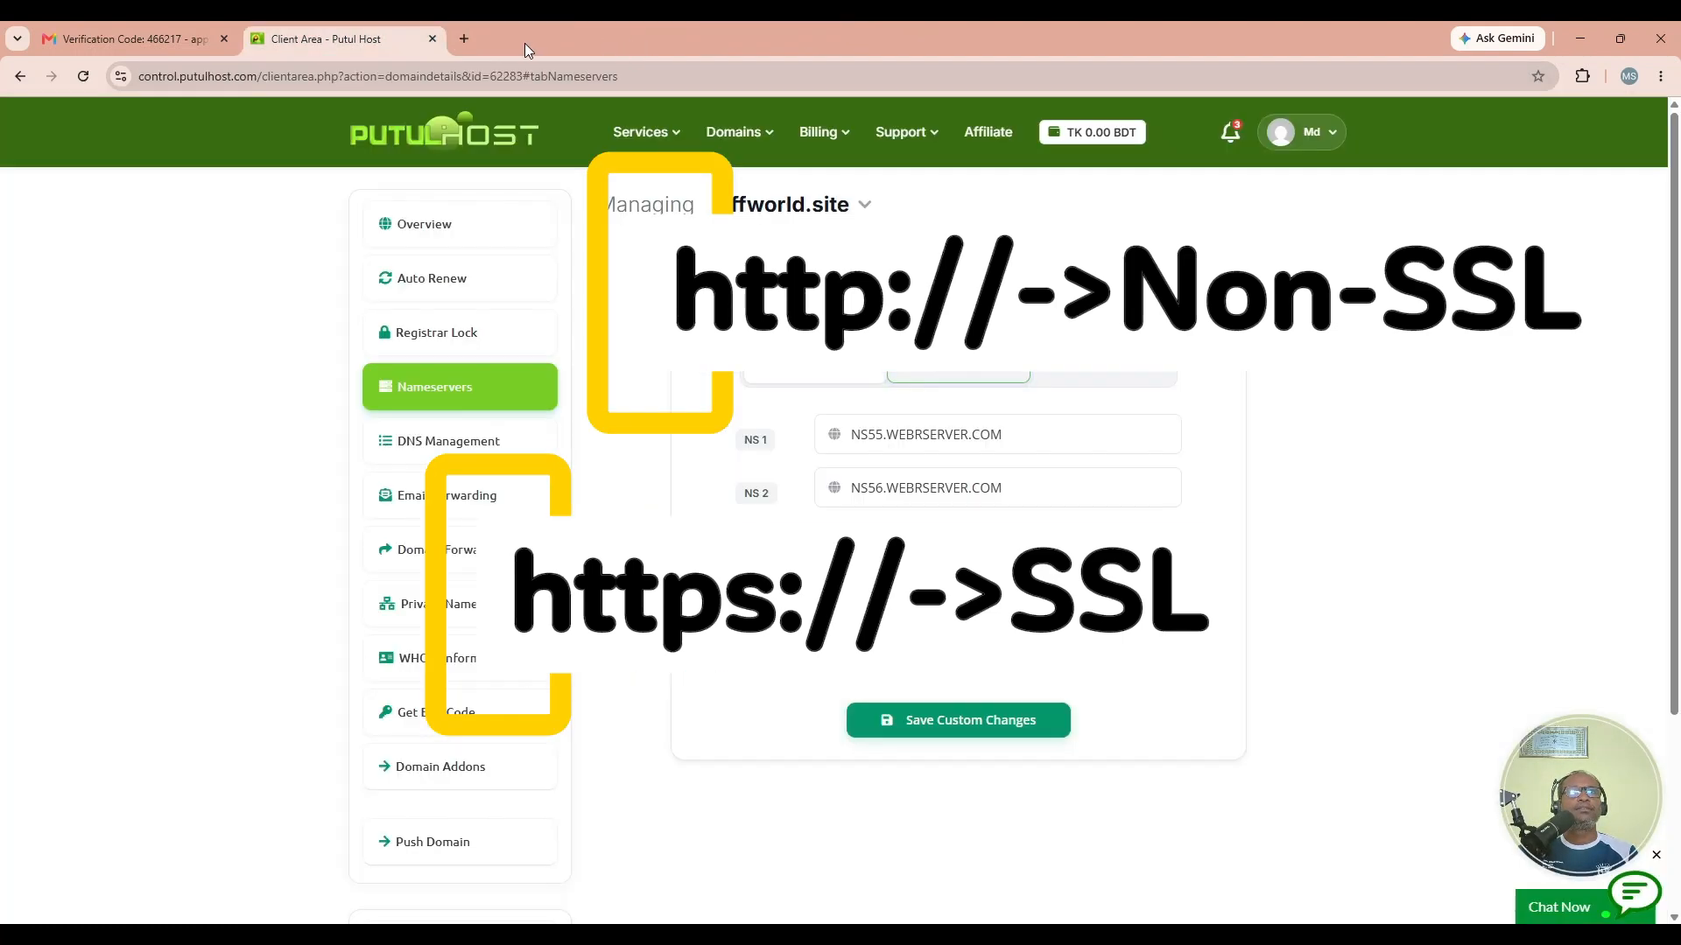
pyautogui.click(433, 40)
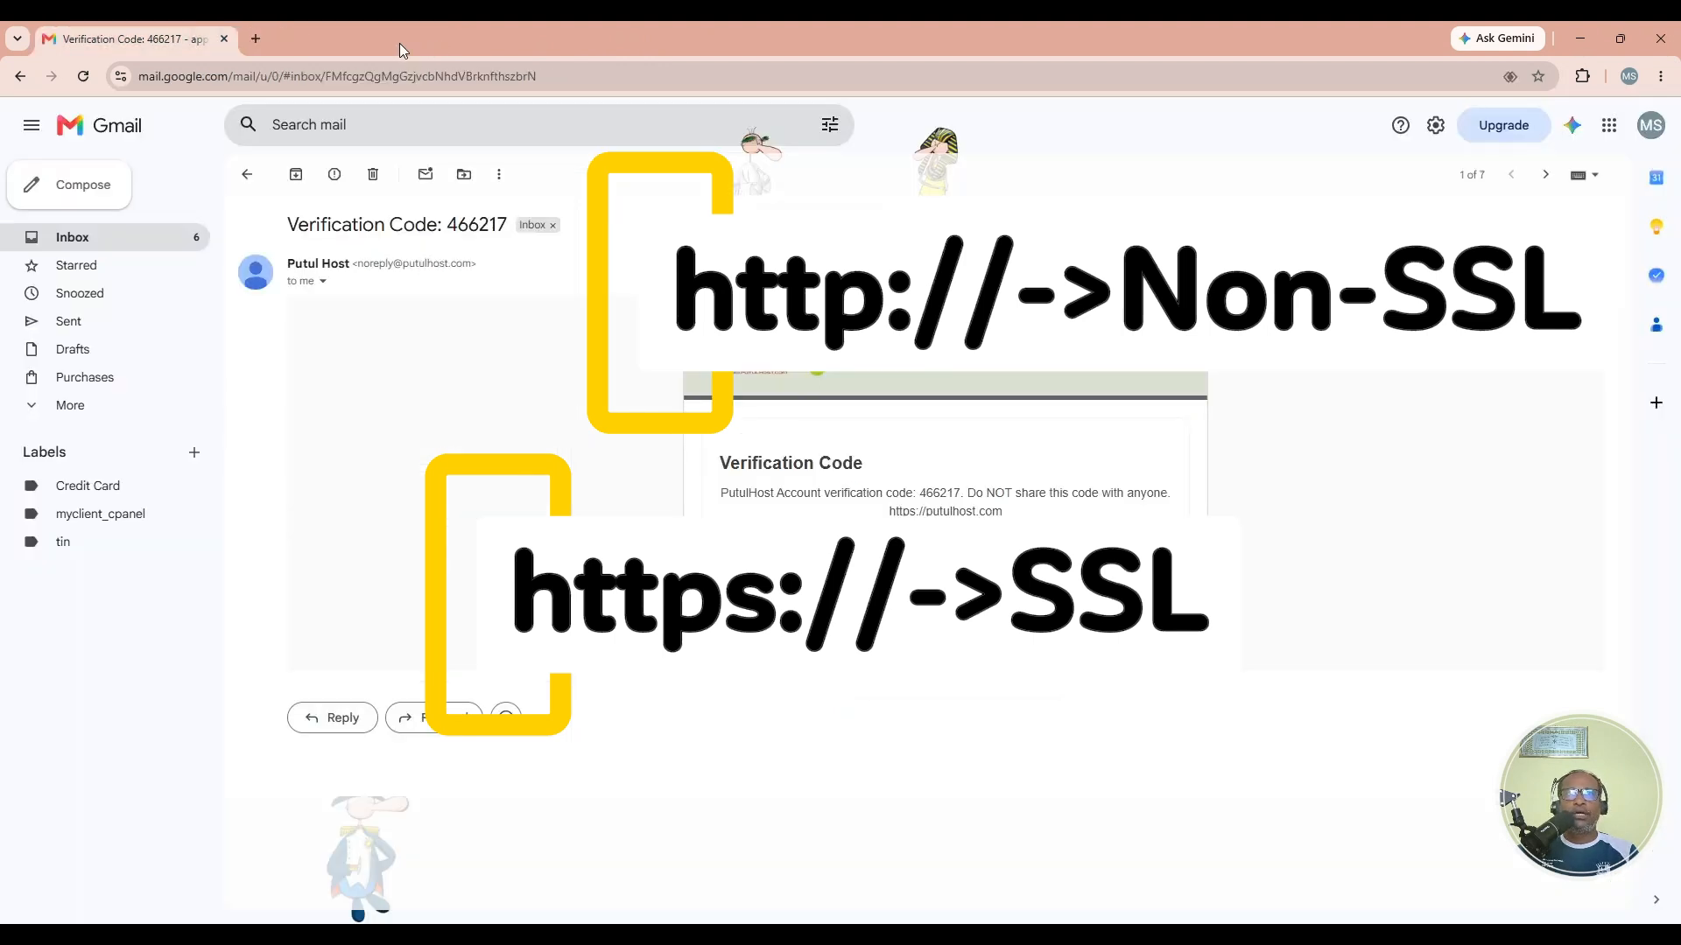
pyautogui.click(258, 37)
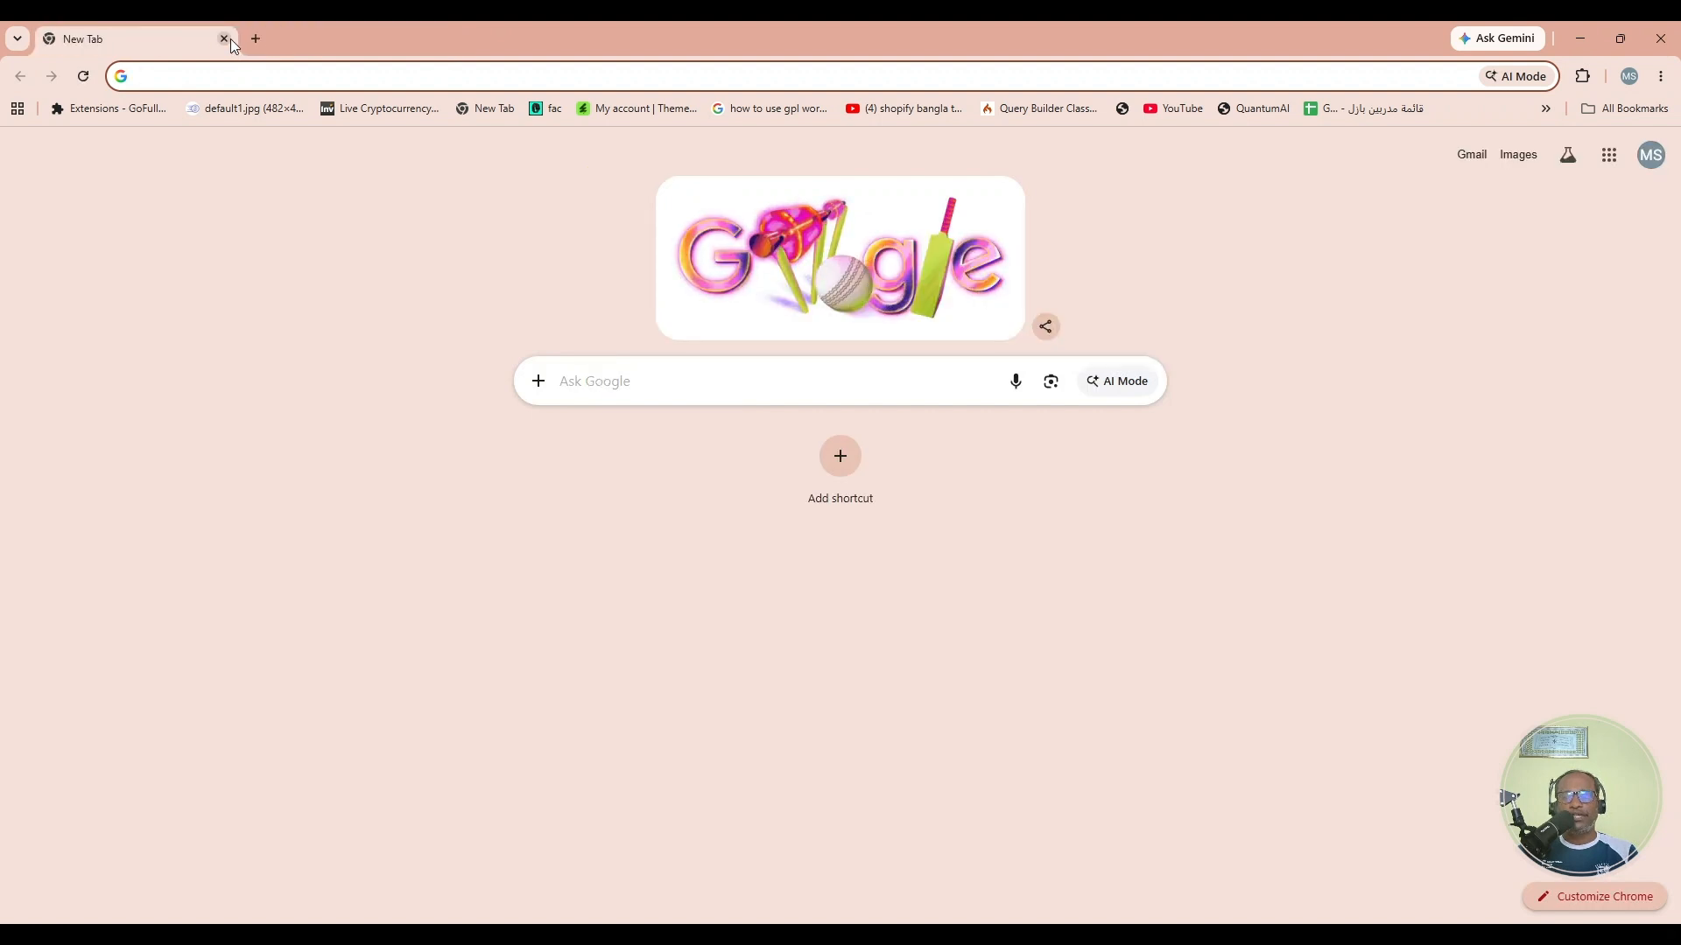